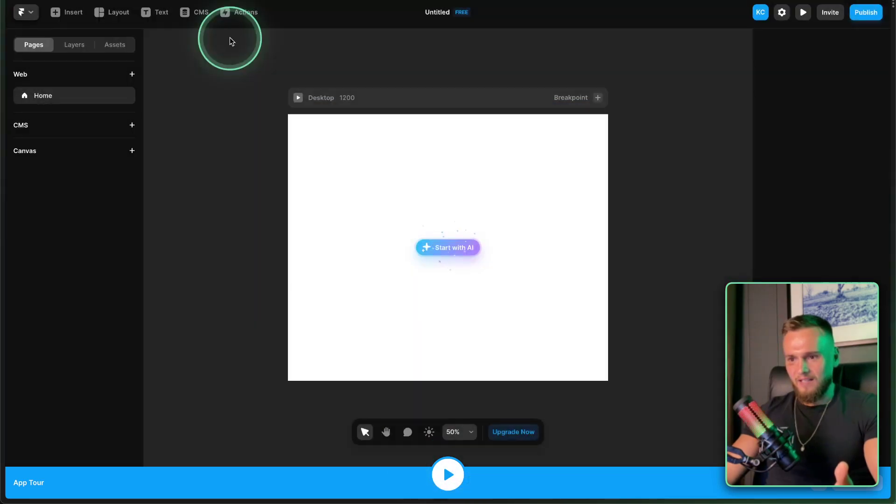
Step: Generate with AI a full landing page for a webflow agency called legacy design agency, using black and green as main colours and high converting sections
click(244, 17)
click(389, 112)
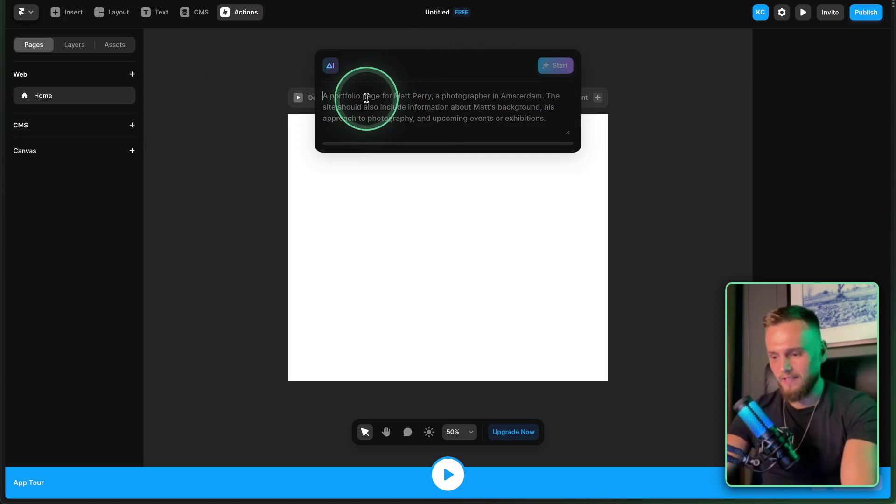
text(Create a f)
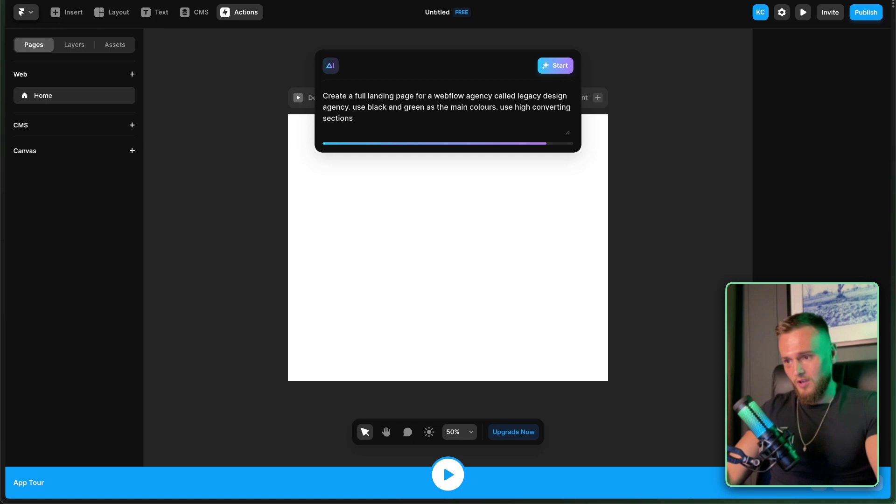
click(555, 66)
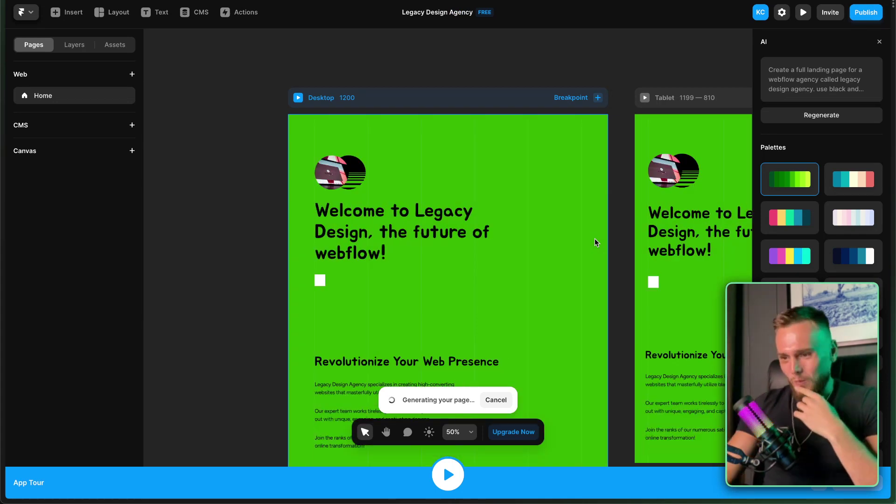
Step: Examine the text properties and available fonts of the desktop layout's hero heading
scroll(420, 191, down, 2)
scroll(420, 191, right, 2)
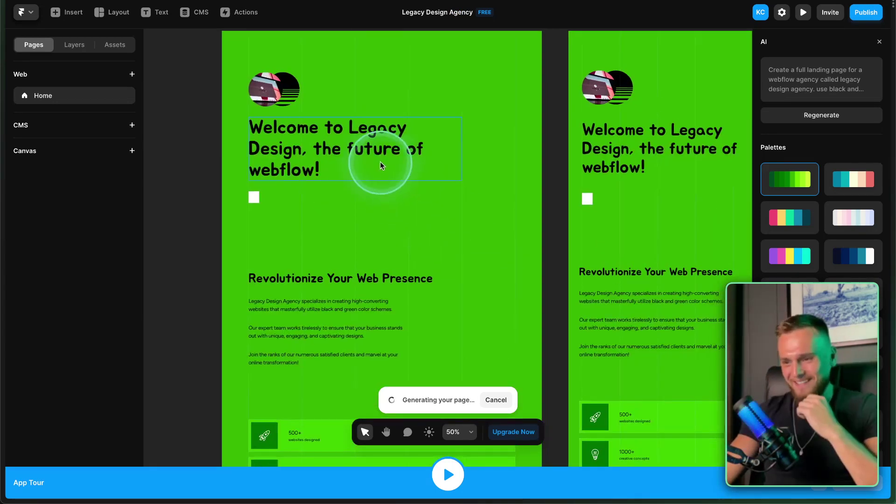
click(380, 162)
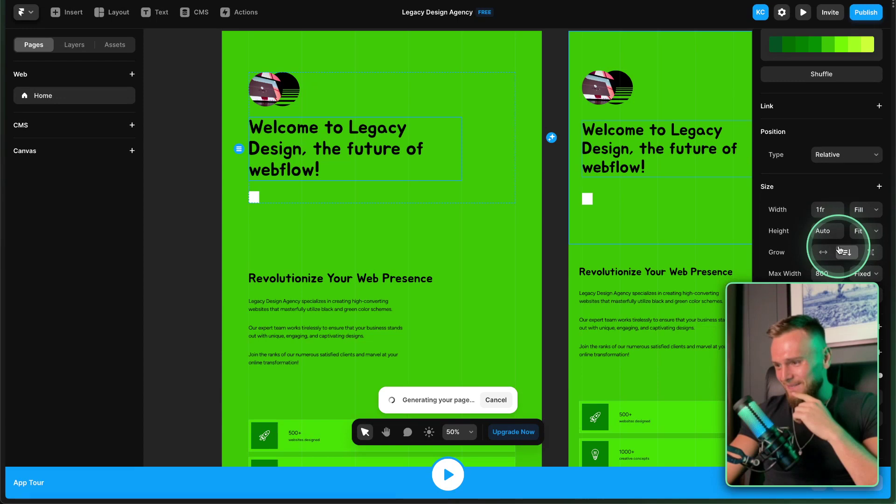
scroll(838, 250, down, 3)
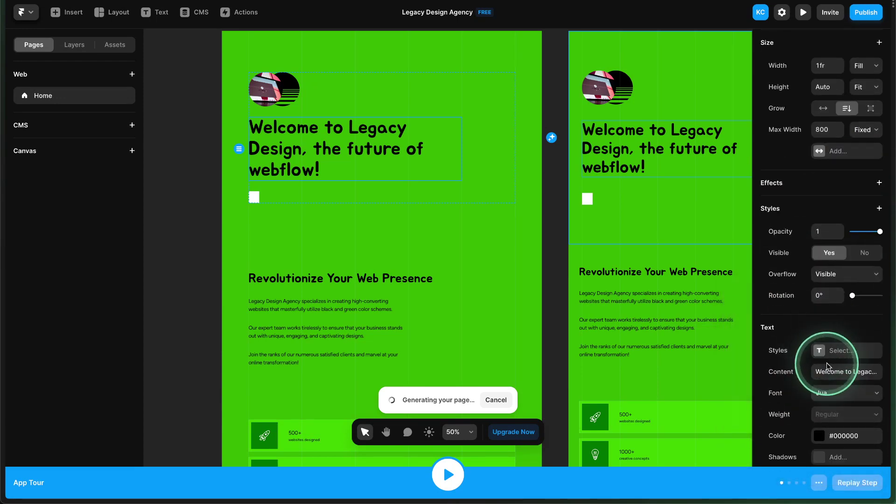
click(826, 351)
click(823, 376)
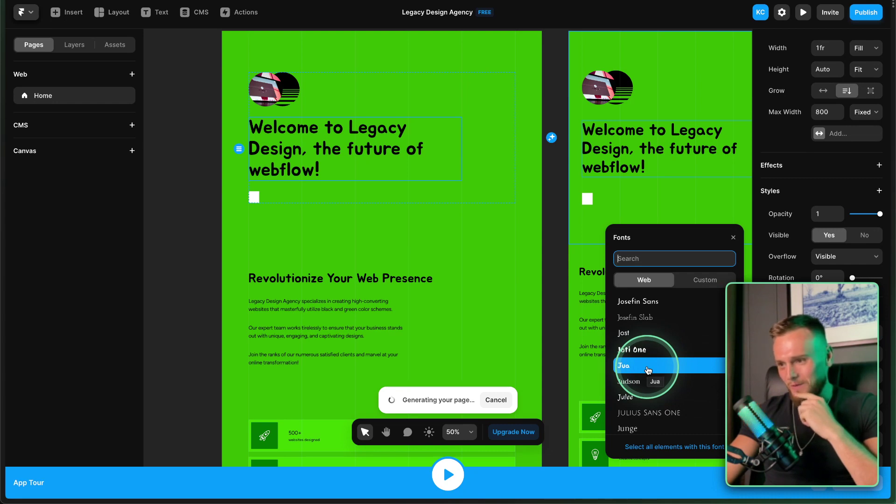
Step: Close the font list and examine the generated desktop page from the hero through the statistics, partner companies, testimonials and closing call to action
scroll(424, 338, down, 5)
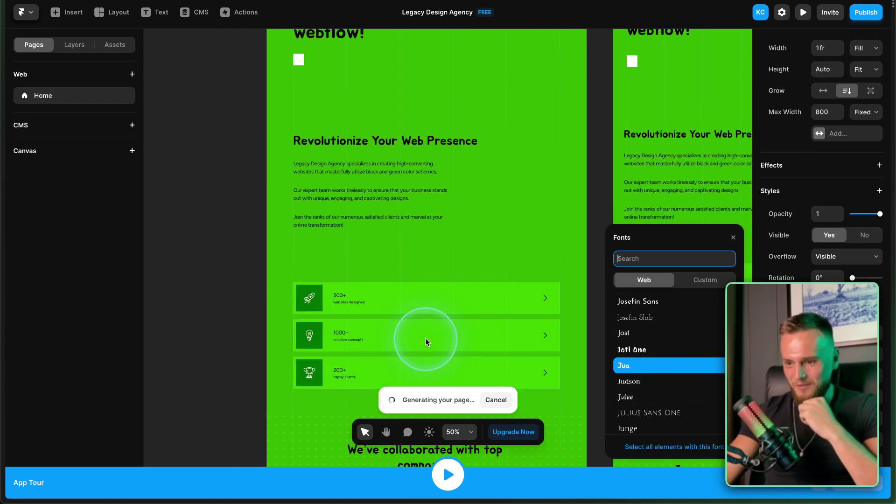
scroll(424, 338, down, 6)
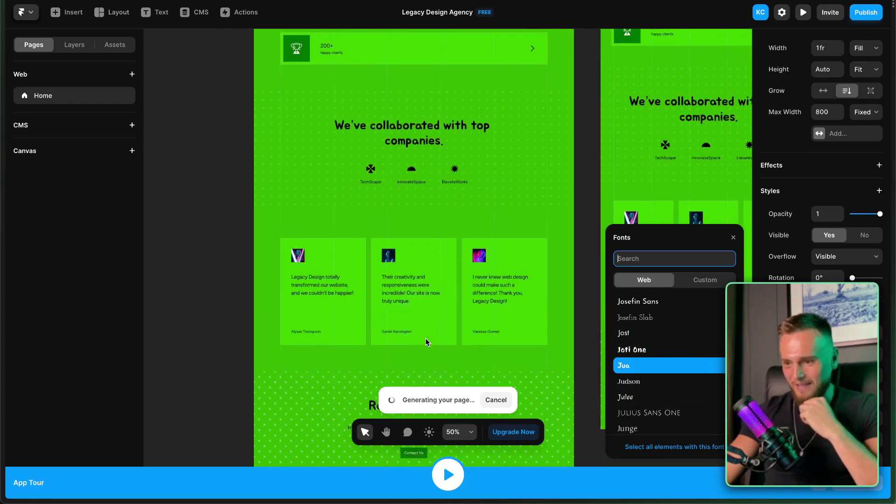
click(733, 237)
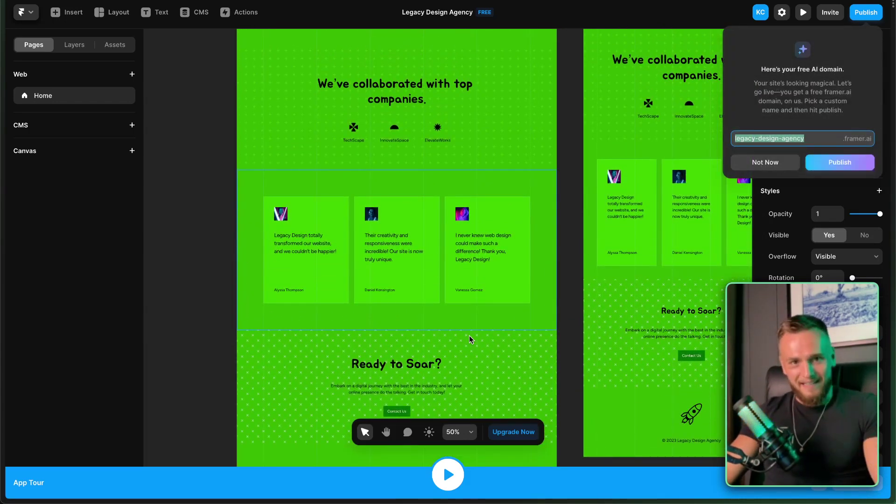
scroll(469, 335, up, 5)
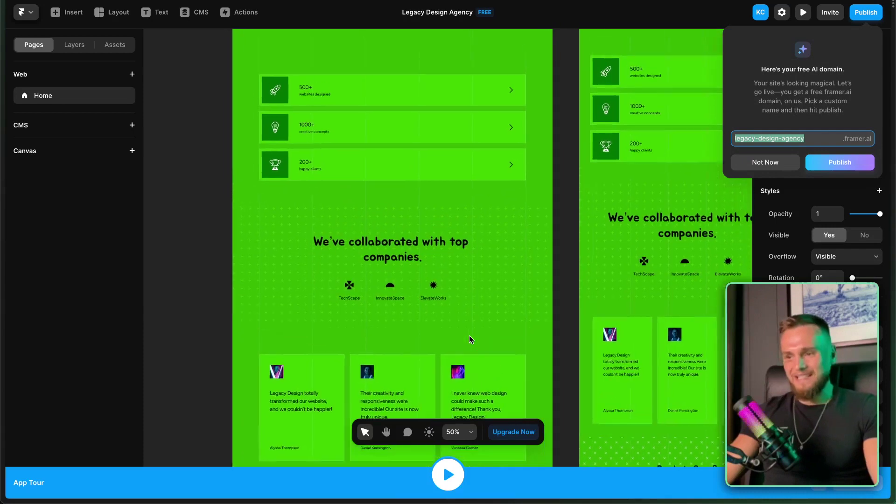
scroll(469, 335, up, 6)
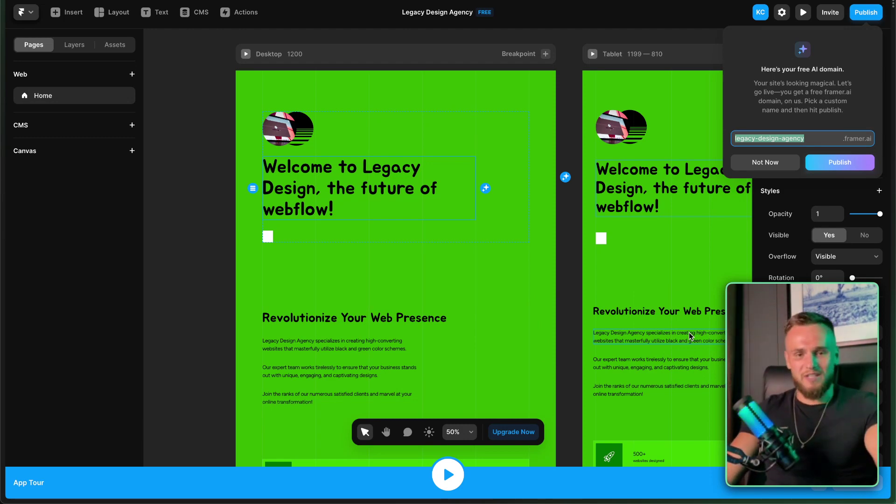
click(629, 297)
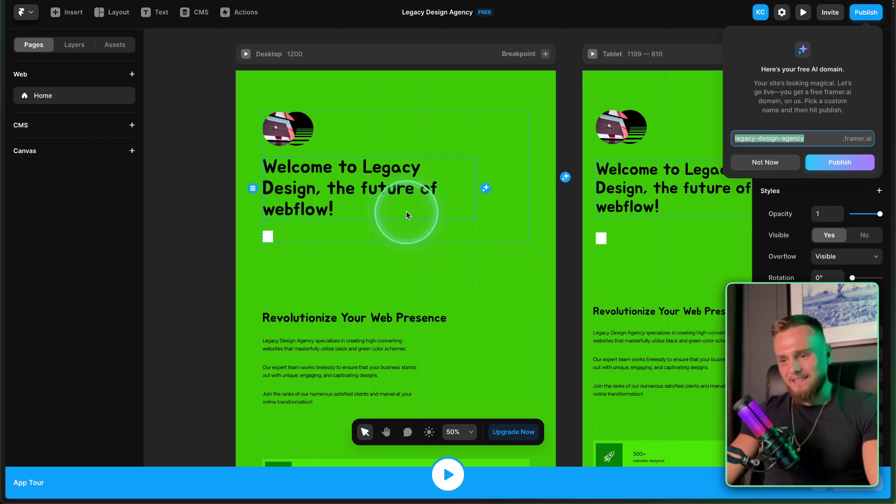
scroll(318, 187, up, 5)
scroll(221, 279, down, 3)
Step: Examine the small white box beneath the hero heading and compare the desktop, tablet and phone layouts of the page
click(242, 305)
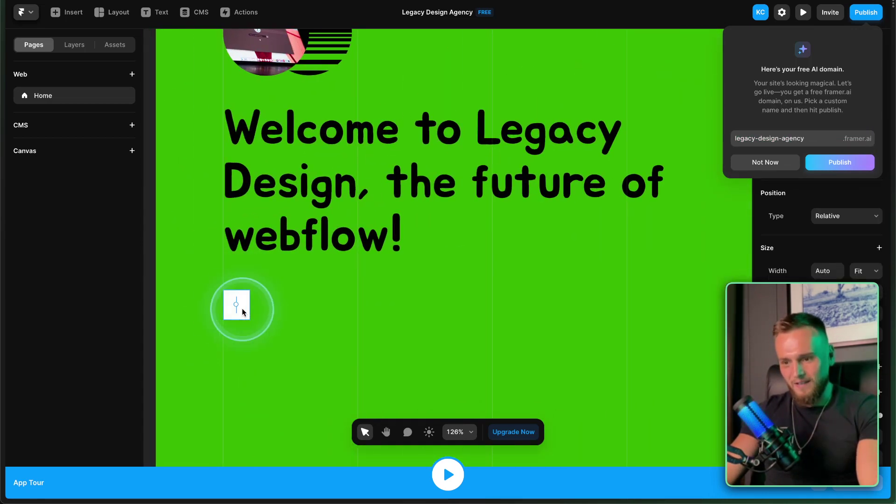
scroll(245, 308, down, 6)
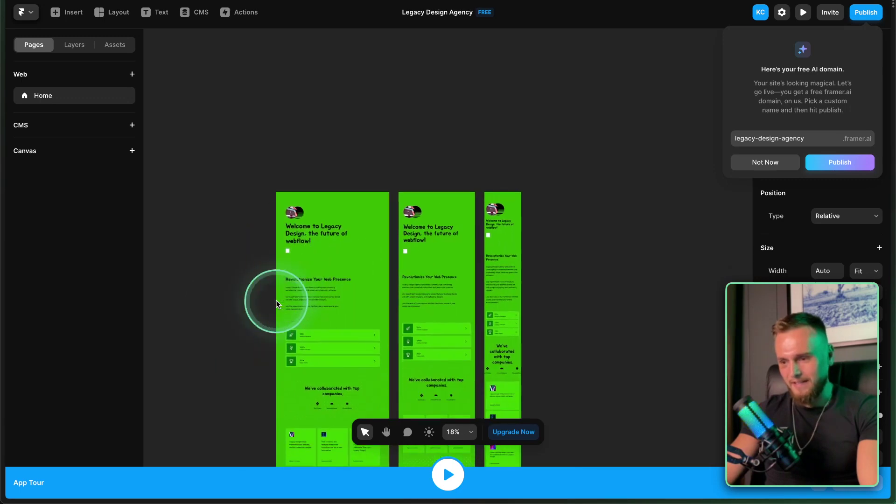
scroll(275, 304, down, 3)
click(361, 255)
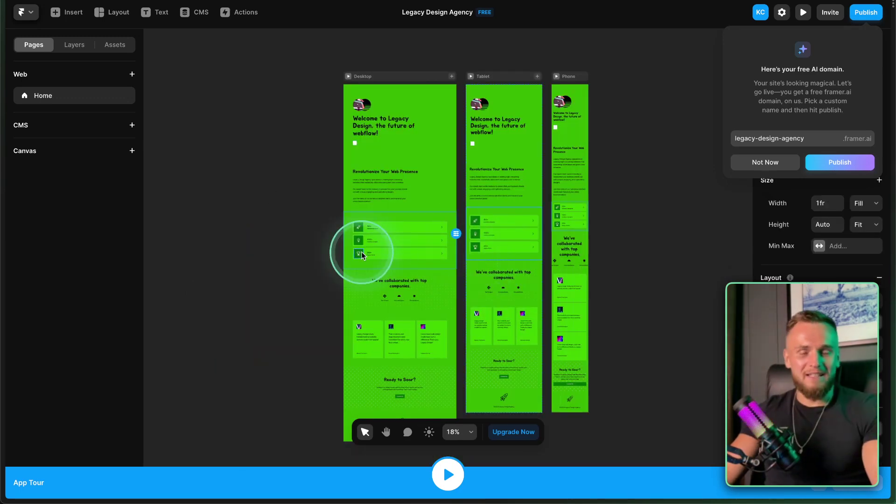
scroll(361, 252, up, 4)
scroll(361, 252, down, 6)
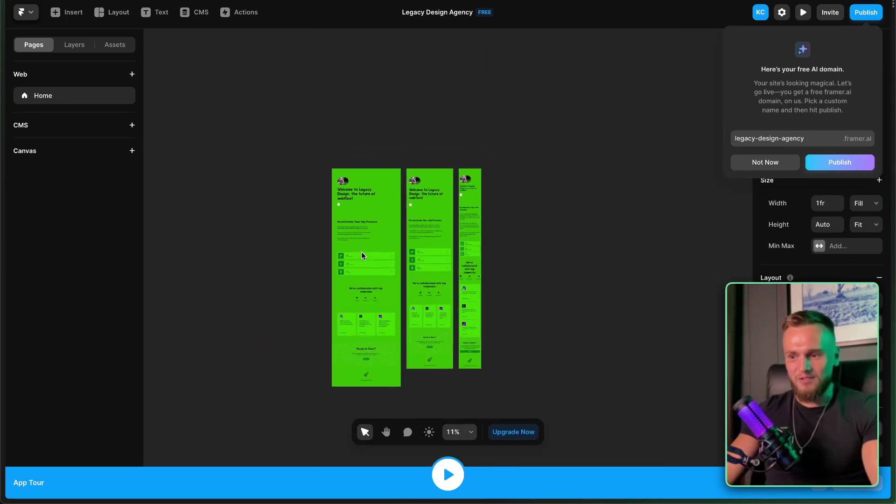
scroll(361, 254, up, 4)
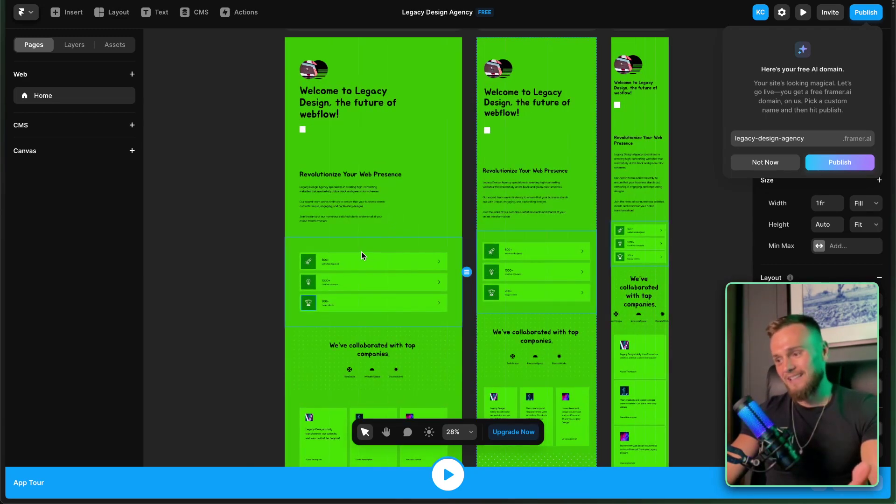
scroll(361, 255, down, 2)
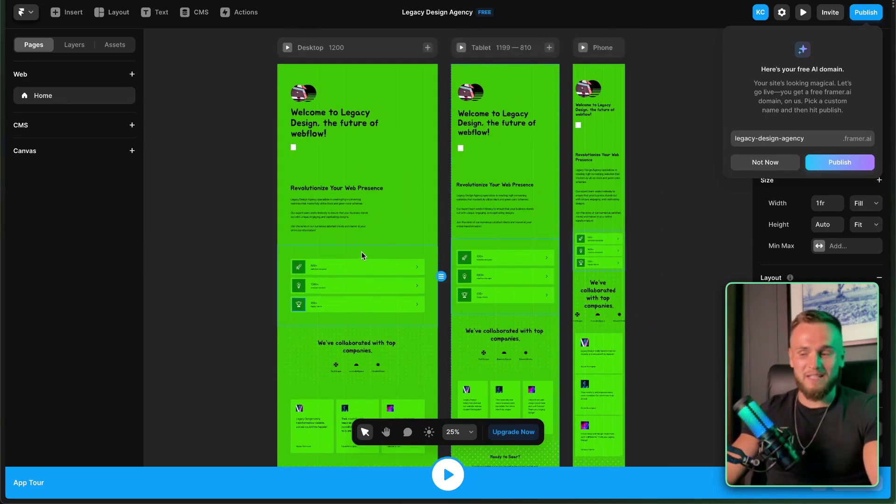
scroll(401, 225, up, 2)
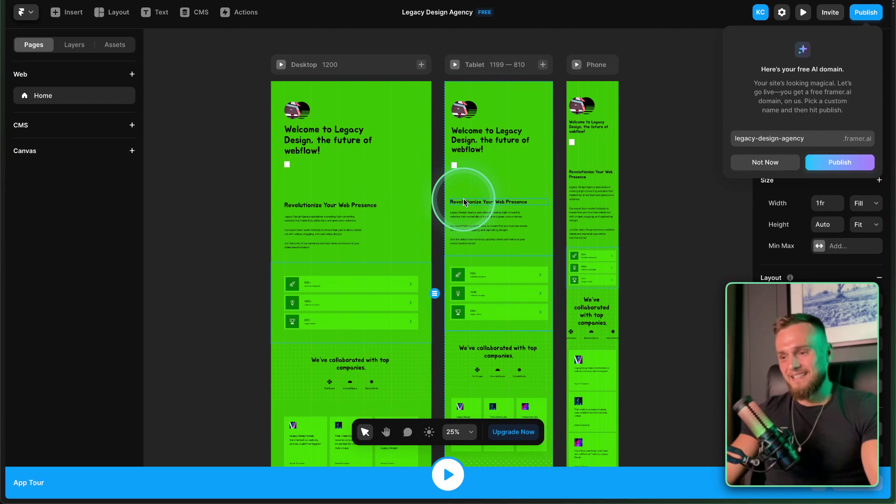
scroll(463, 201, up, 2)
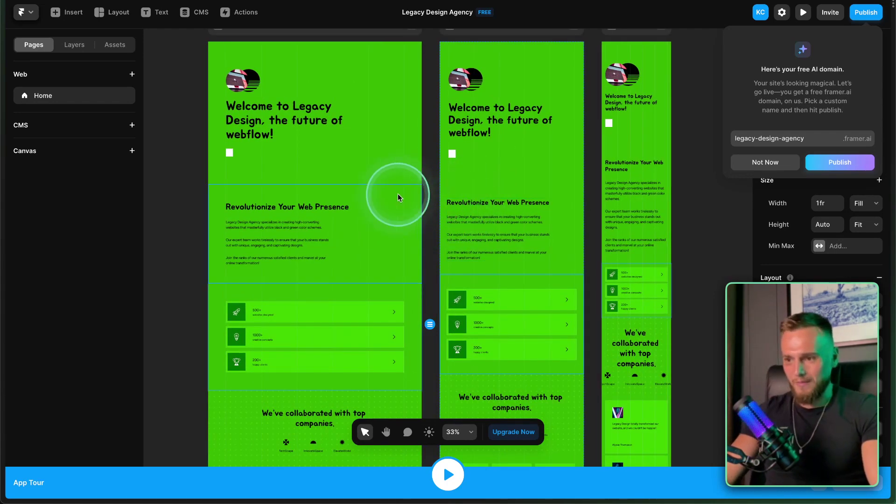
scroll(397, 194, up, 2)
scroll(397, 194, right, 2)
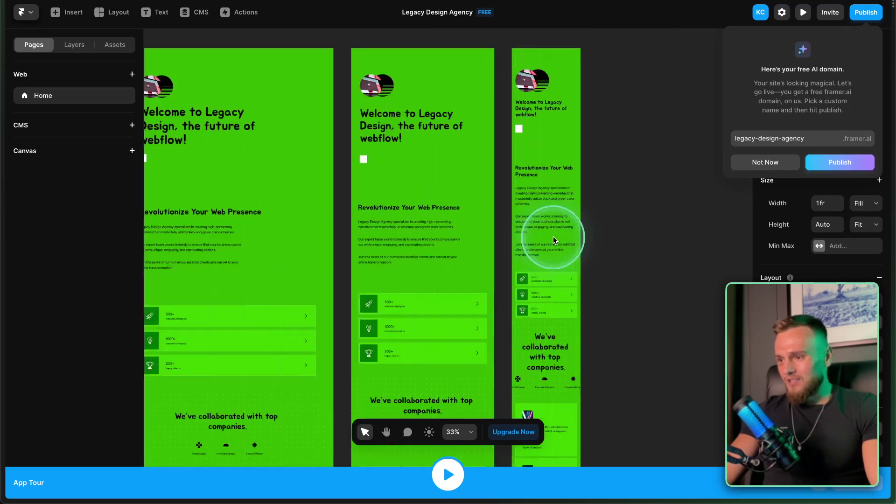
Step: Dismiss the free AI domain offer without publishing the legacy-design-agency site
click(739, 166)
scroll(595, 211, down, 2)
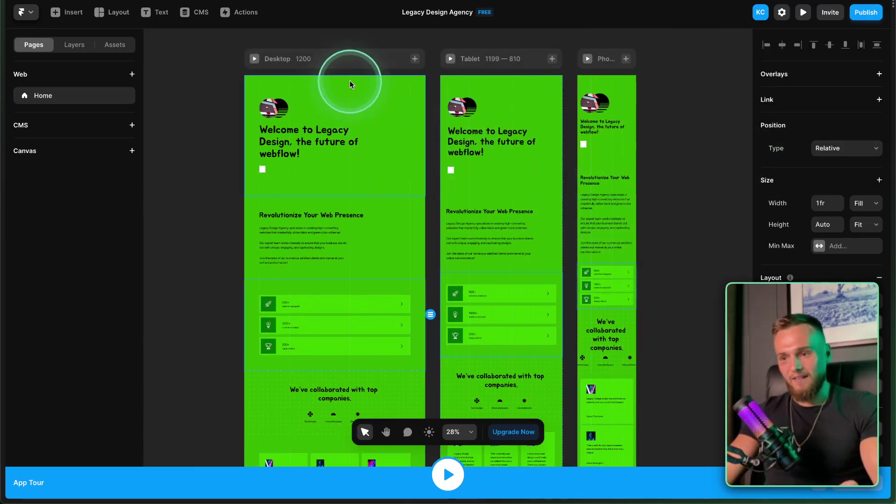
scroll(349, 80, up, 1)
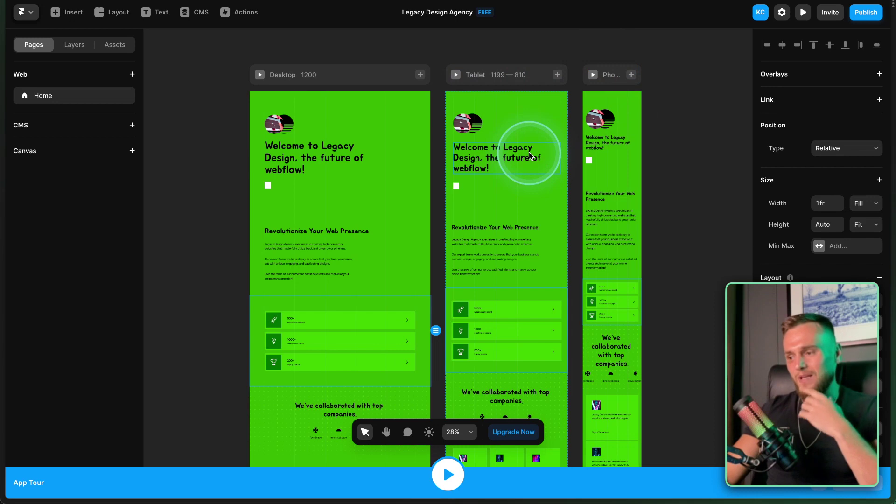
Step: Switch to Webflow and open the Legacy agency site in its designer
mouse_move(2, 261)
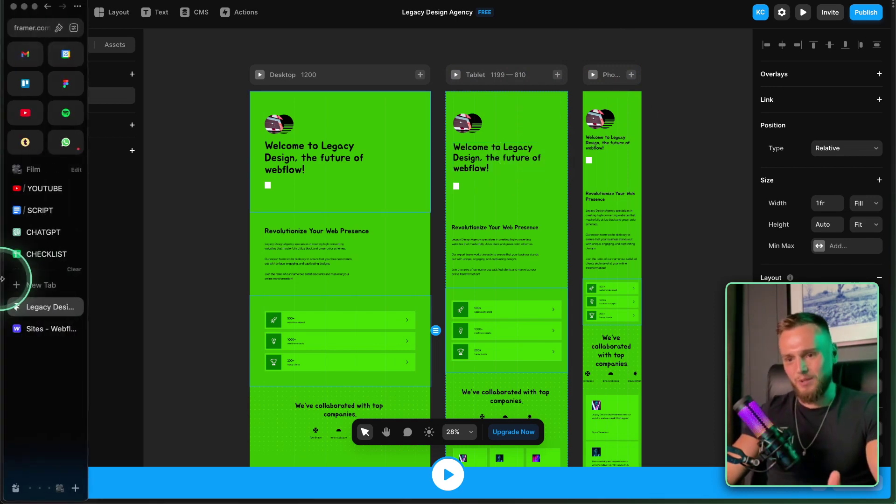
click(37, 326)
click(194, 232)
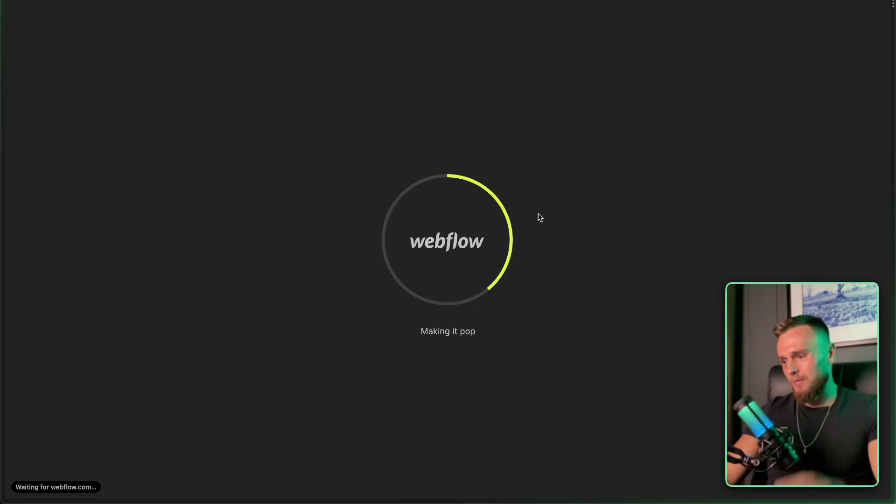
Step: Switch back to the Legacy Design Agency project in Framer
mouse_move(3, 299)
click(29, 303)
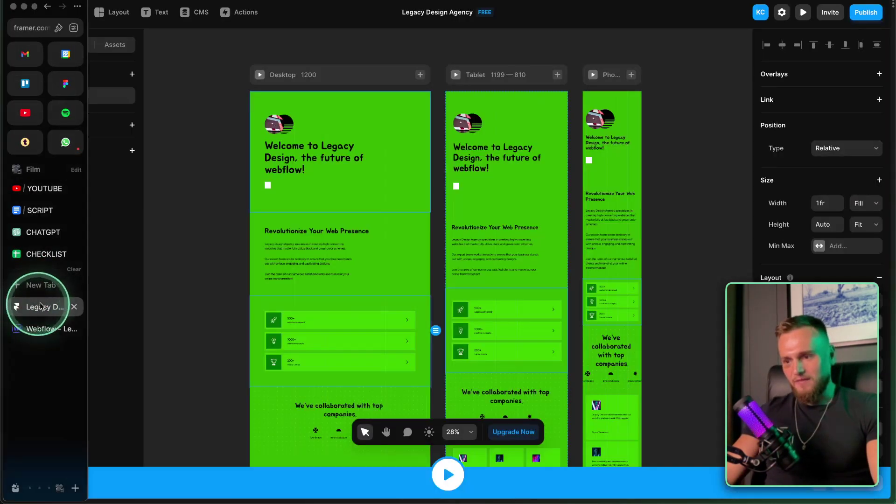
click(480, 165)
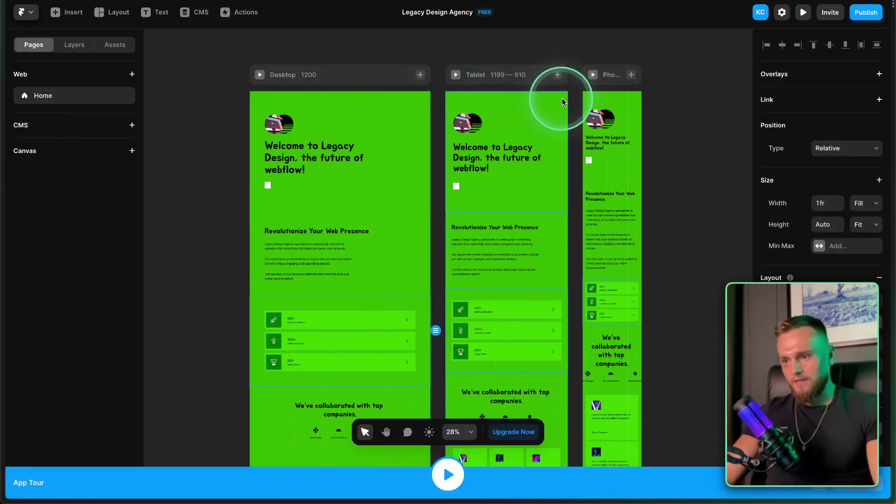
click(565, 143)
drag(566, 143, 597, 155)
key(super+z)
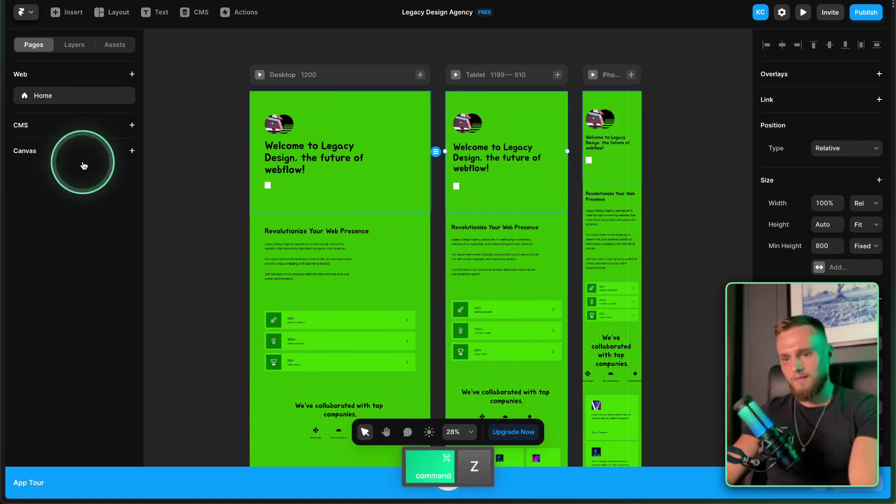
Step: Show the layer list, select the Tablet breakpoint and widen it to 975 px
click(67, 52)
click(34, 45)
click(74, 45)
click(17, 97)
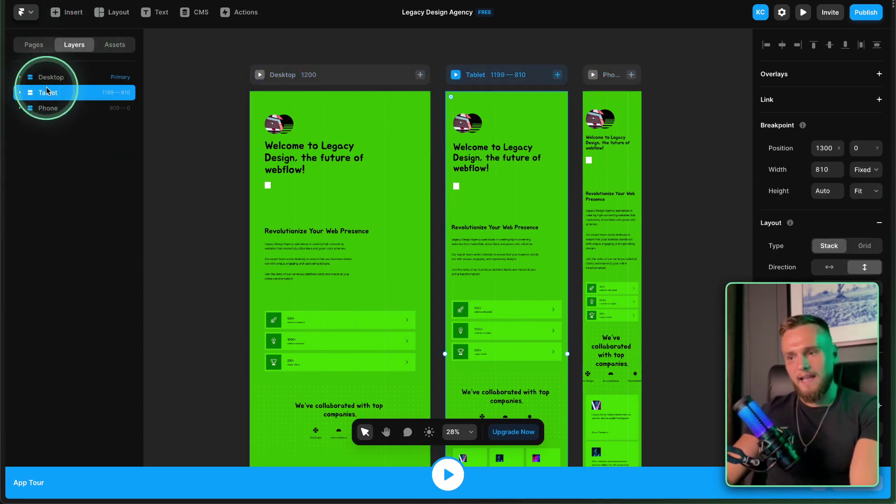
mouse_move(573, 145)
mouse_down()
mouse_move(634, 150)
mouse_move(566, 153)
mouse_move(575, 149)
mouse_up()
Step: Reposition the Phone breakpoint closer to the widened tablet layout, then select the Tablet layer
drag(610, 80, 613, 101)
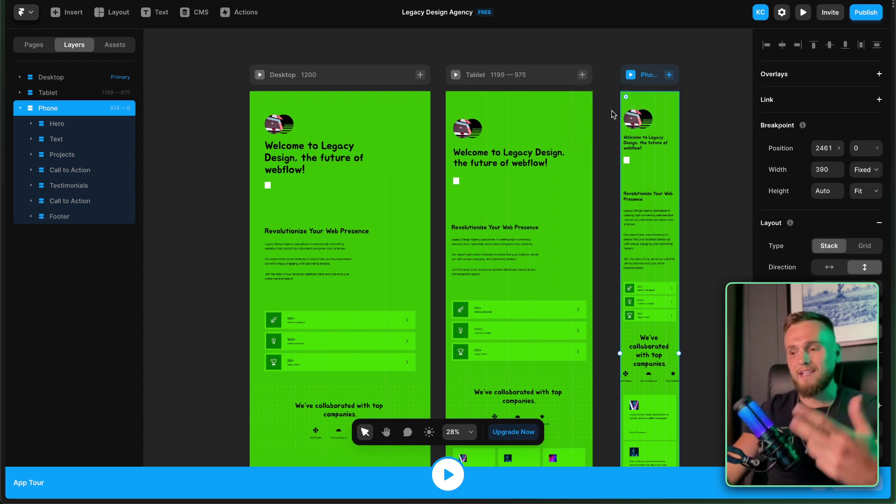
click(644, 86)
mouse_move(635, 86)
mouse_down()
mouse_move(619, 87)
mouse_move(627, 83)
mouse_up()
click(72, 91)
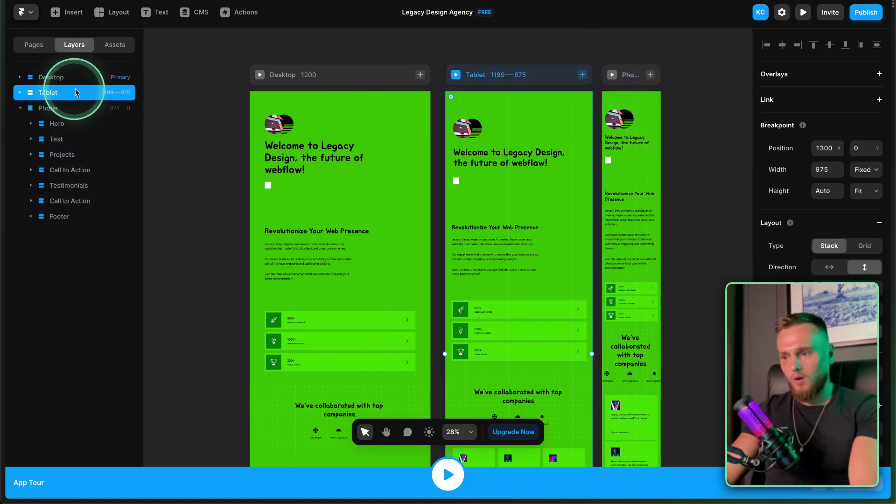
Step: Switch to the Legacy site in the Webflow designer and dismiss the Quick Stack tip
mouse_move(1, 170)
click(42, 325)
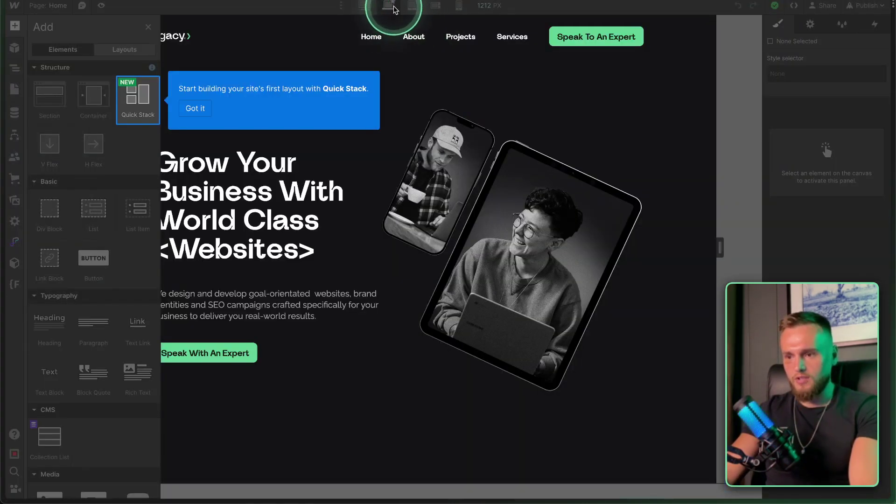
click(194, 110)
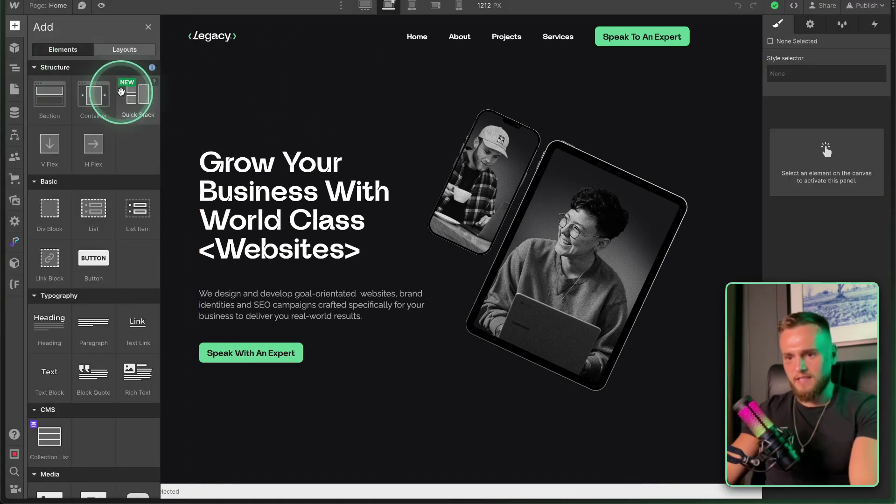
Step: Open the page's element structure and delete the navigation bar above the first section-hero
key(z)
click(55, 49)
key(Delete)
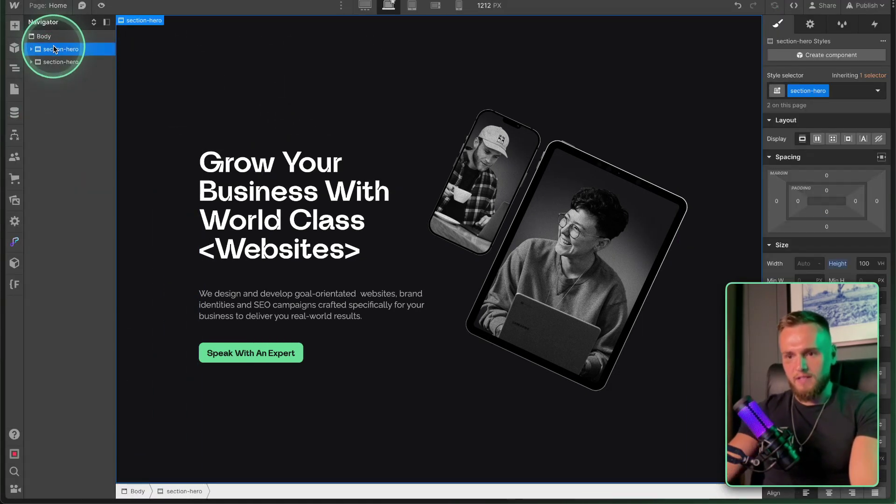
Step: Delete the remaining section-hero sections from the page body and preview the page at the tablet and mobile breakpoints
key(Delete)
click(411, 5)
click(435, 5)
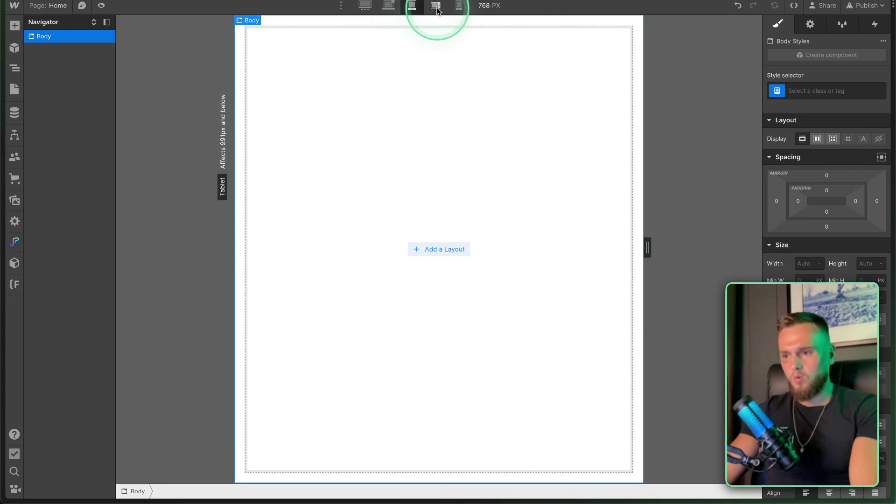
click(458, 5)
click(435, 5)
Step: Switch the canvas to the 1920 px breakpoint and open the options for adding a large breakpoint
drag(593, 247, 562, 236)
key(shift+1)
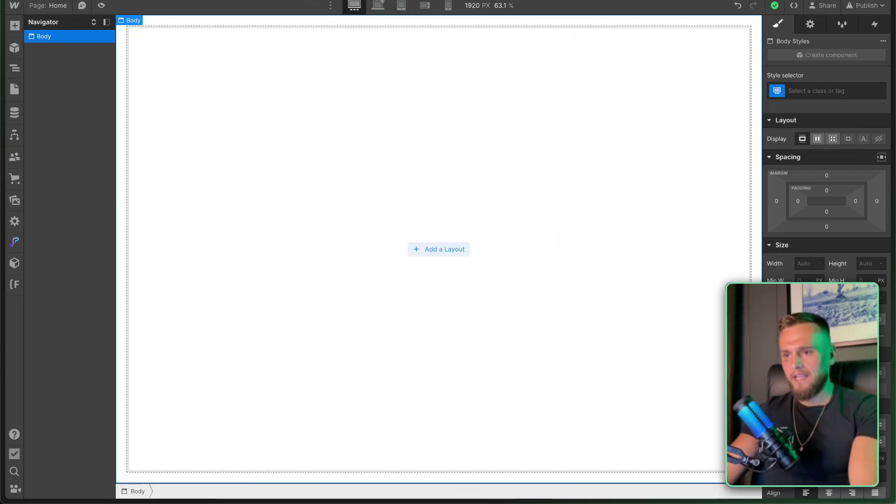
click(330, 6)
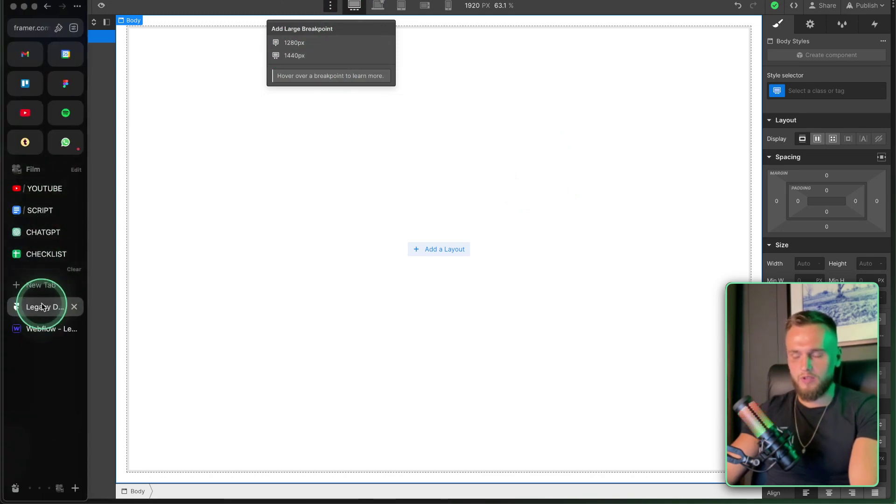
Step: Switch to the Legacy Design Agency project in Framer, widen the Tablet breakpoint to 1037 px and position it at X 1252
click(40, 304)
mouse_move(591, 161)
mouse_down()
mouse_move(689, 160)
mouse_move(582, 157)
mouse_up()
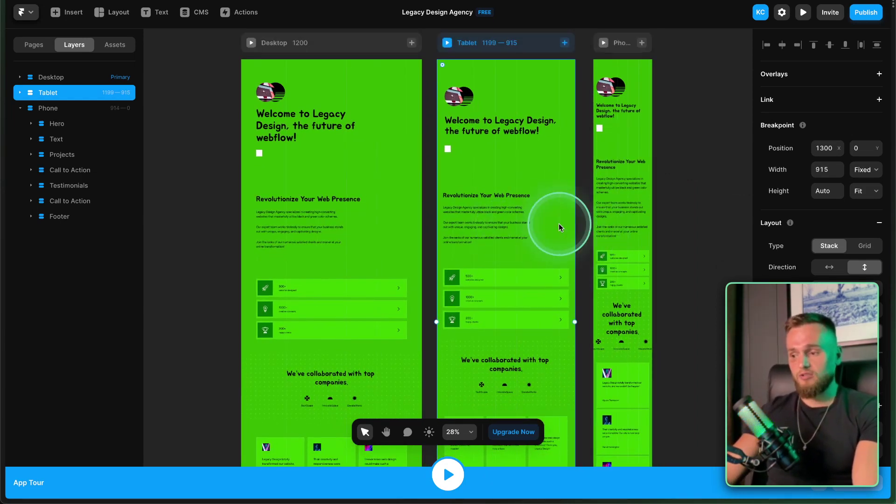
scroll(559, 223, down, 3)
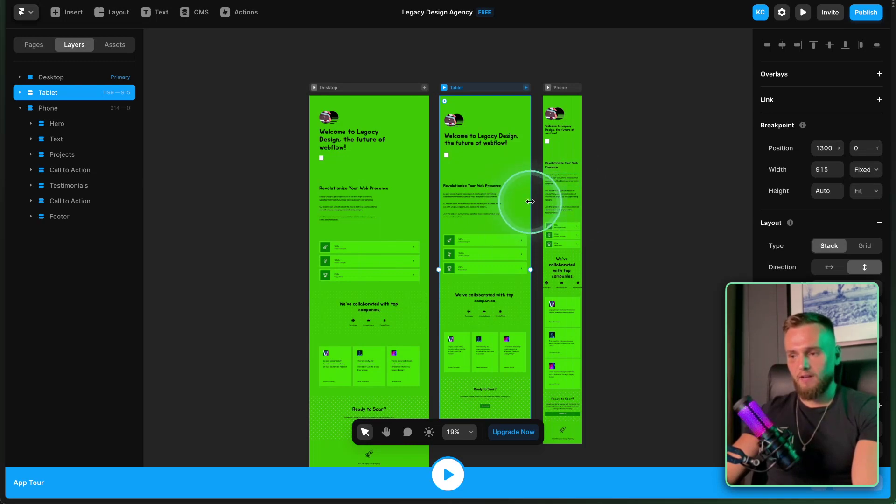
mouse_move(530, 201)
mouse_down()
mouse_move(576, 199)
mouse_move(544, 194)
mouse_up()
mouse_move(494, 84)
mouse_down()
mouse_move(494, 156)
mouse_move(637, 168)
mouse_move(614, 147)
mouse_move(693, 124)
mouse_move(654, 46)
mouse_move(536, 70)
mouse_move(502, 88)
mouse_up()
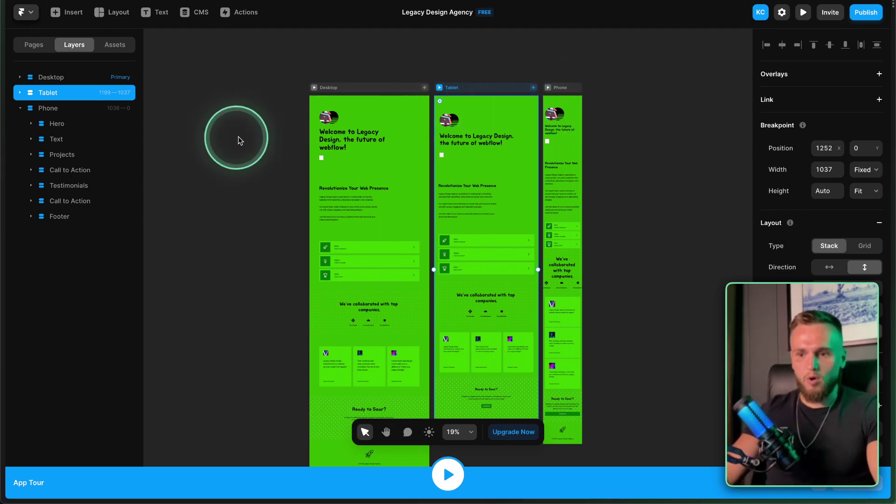
Step: Clear all content from the Desktop page and delete the Tablet and Phone breakpoints
click(365, 90)
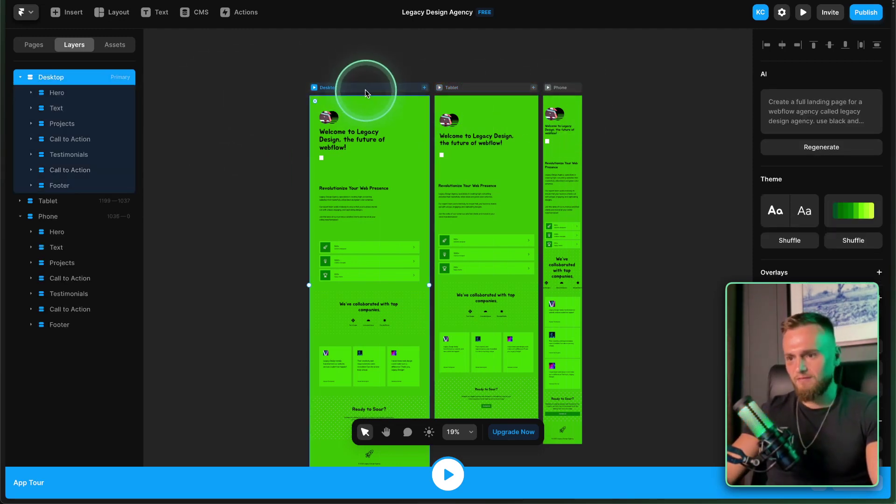
key(Delete)
click(480, 261)
click(470, 89)
key(Delete)
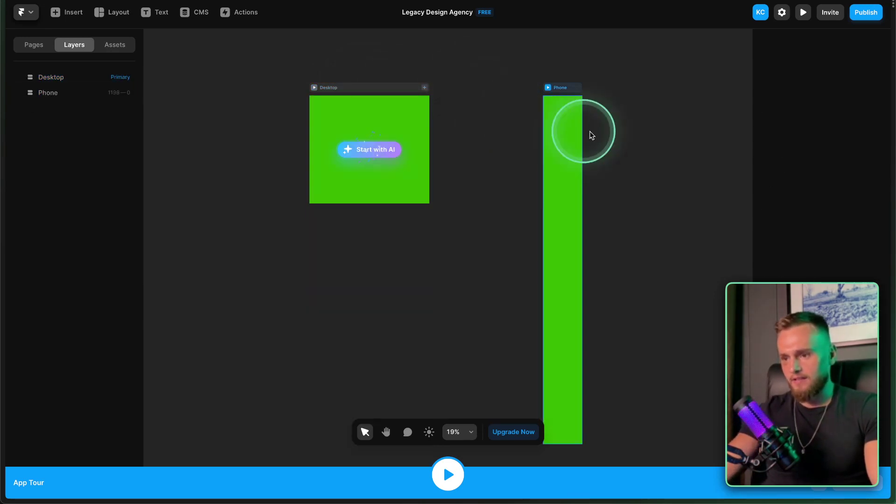
click(569, 89)
key(Delete)
click(354, 190)
scroll(354, 189, up, 5)
scroll(354, 189, up, 2)
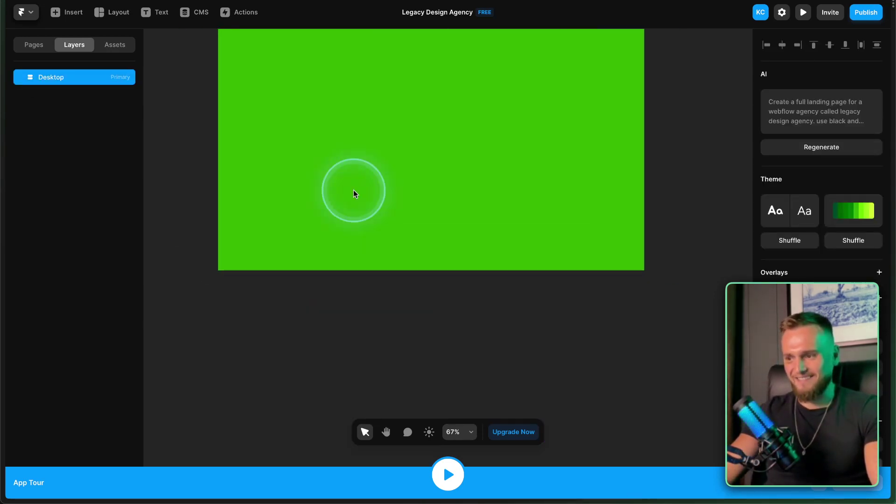
Step: Go back to the dashboard and create a new blank site
click(24, 12)
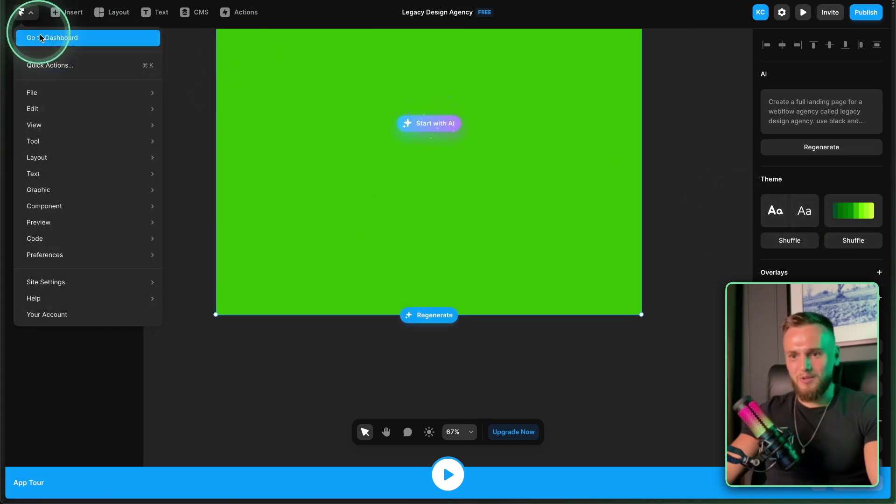
click(489, 165)
key(Return)
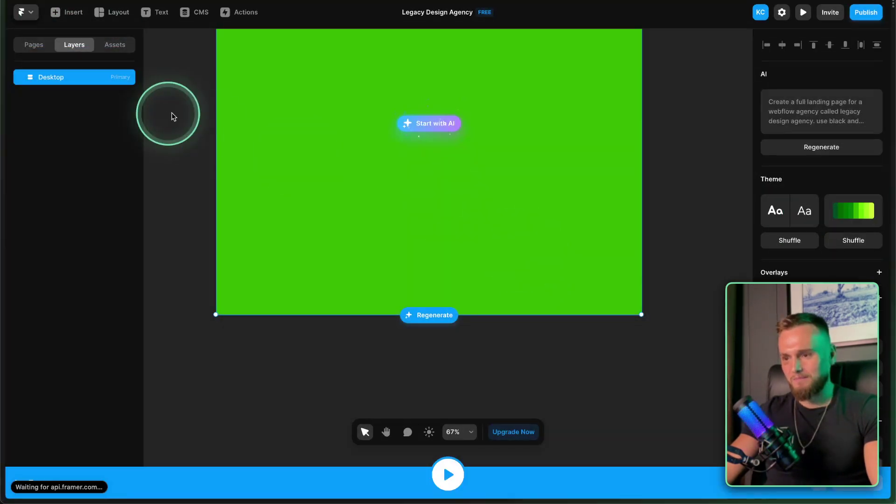
click(706, 217)
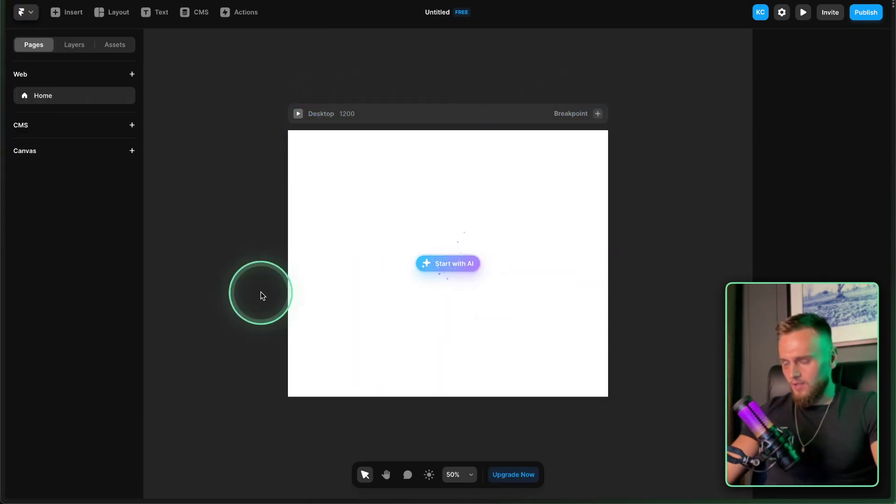
Step: Examine the insertable Sections, Navigation and Pages presets and the available layout elements
click(70, 14)
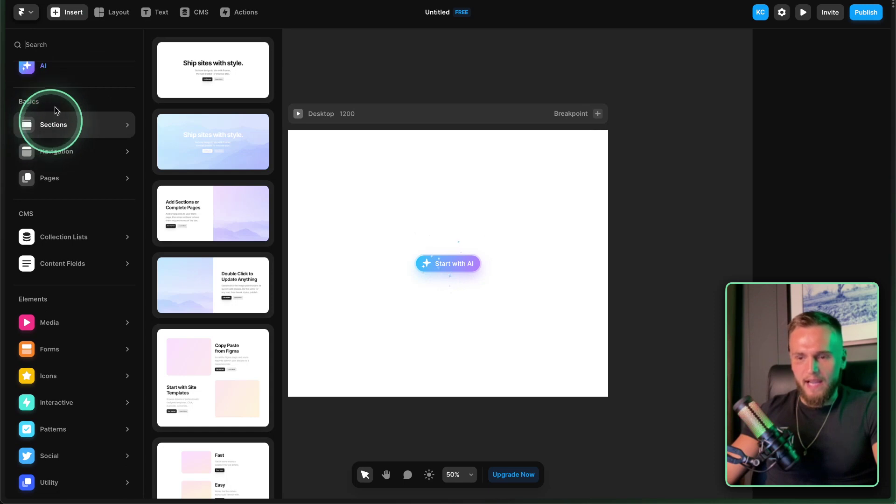
scroll(65, 80, down, 1)
scroll(66, 80, up, 1)
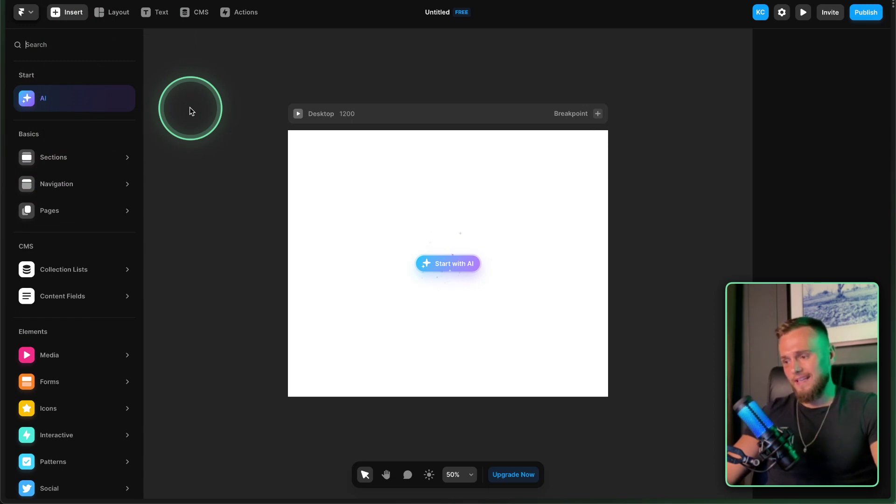
click(103, 121)
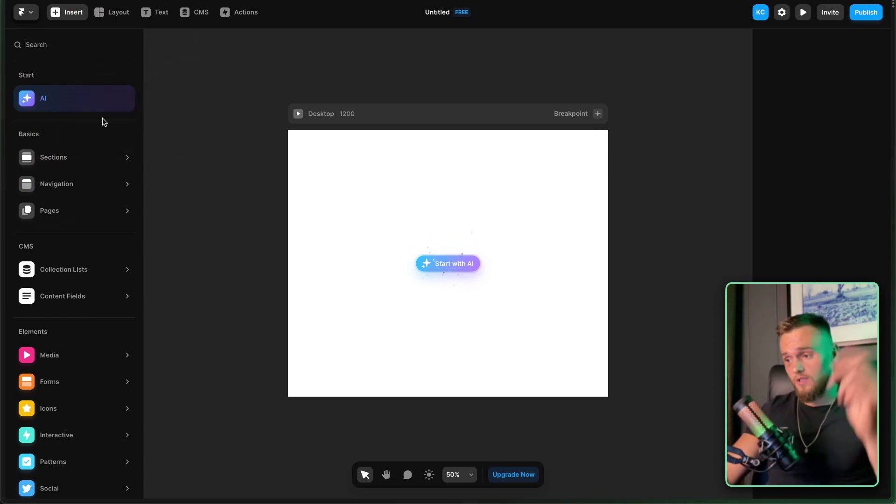
click(56, 158)
click(55, 187)
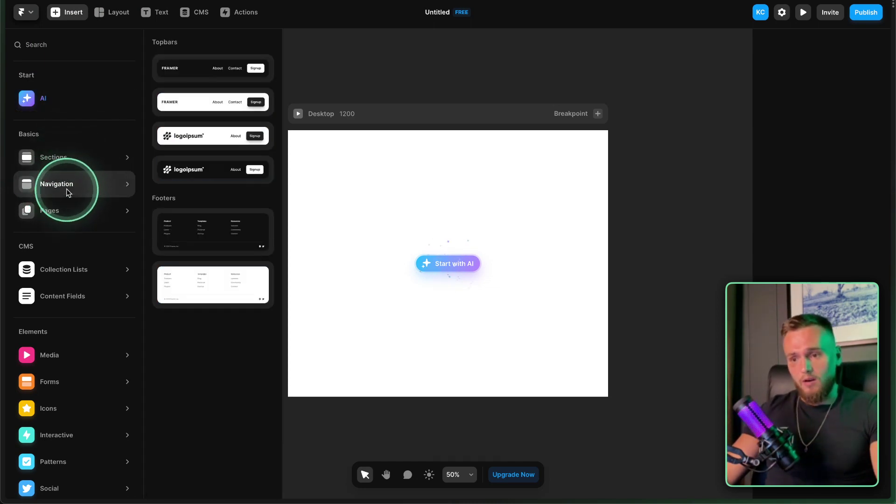
click(65, 210)
click(66, 184)
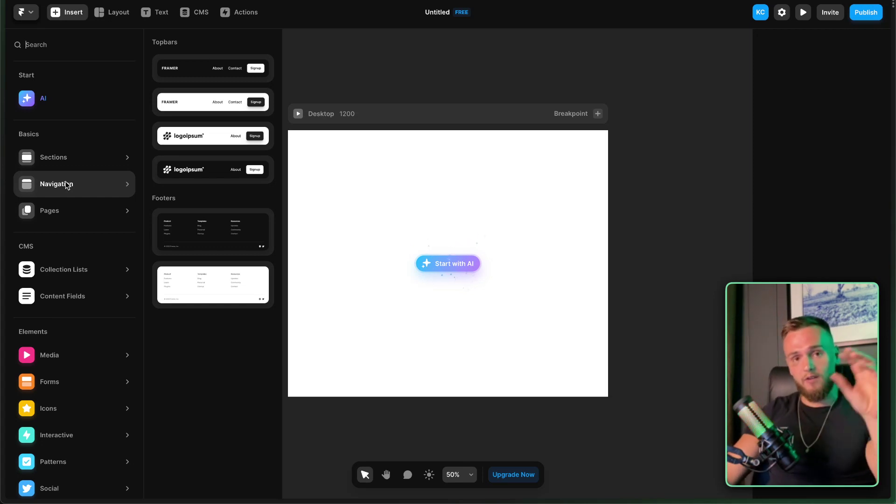
click(77, 185)
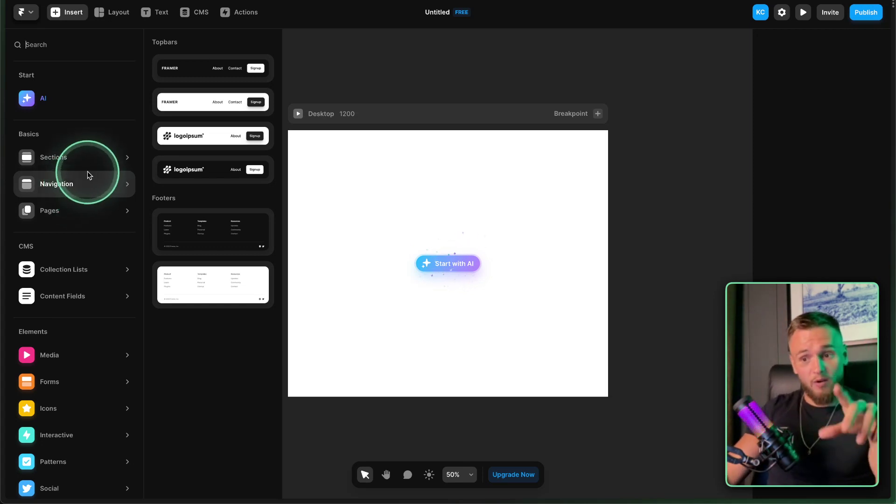
mouse_move(78, 159)
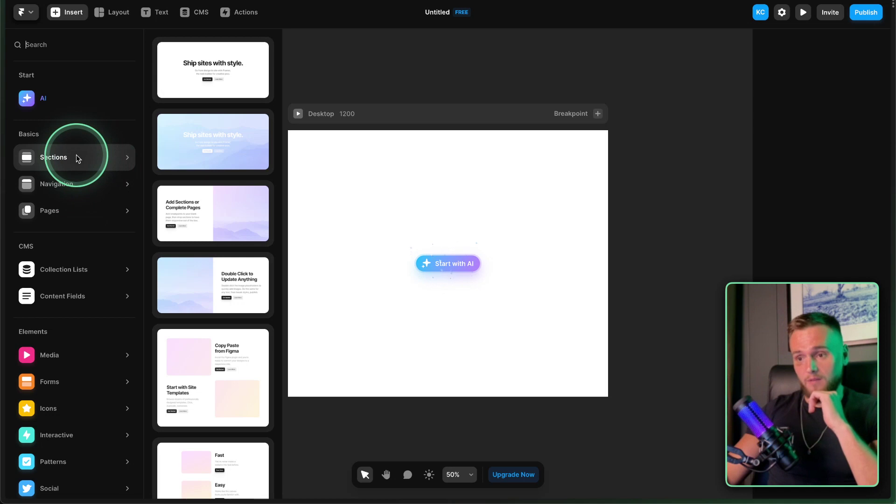
scroll(84, 119, down, 2)
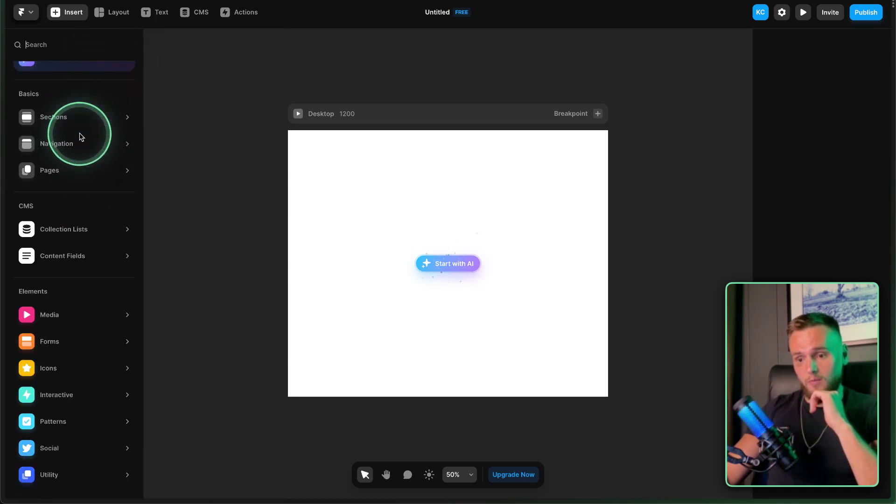
click(114, 16)
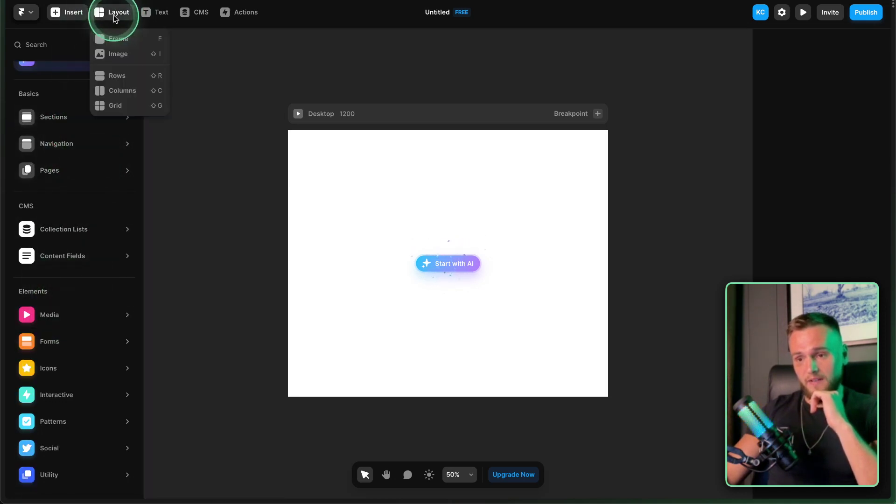
click(246, 218)
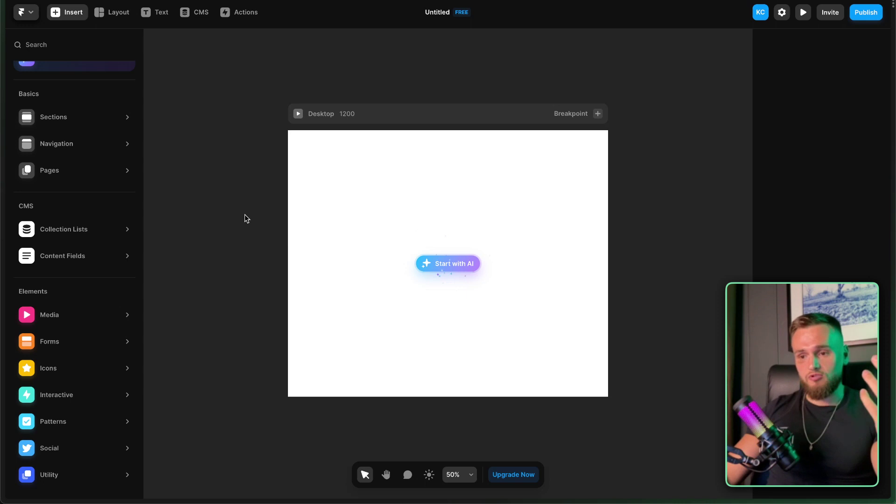
Step: Insert the "Ship sites with style." Header section into the blank Desktop page
click(68, 122)
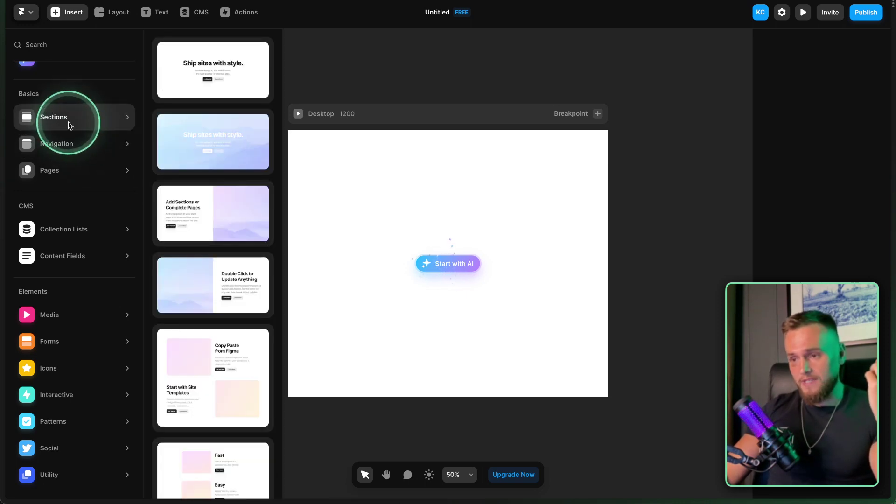
click(68, 142)
click(67, 121)
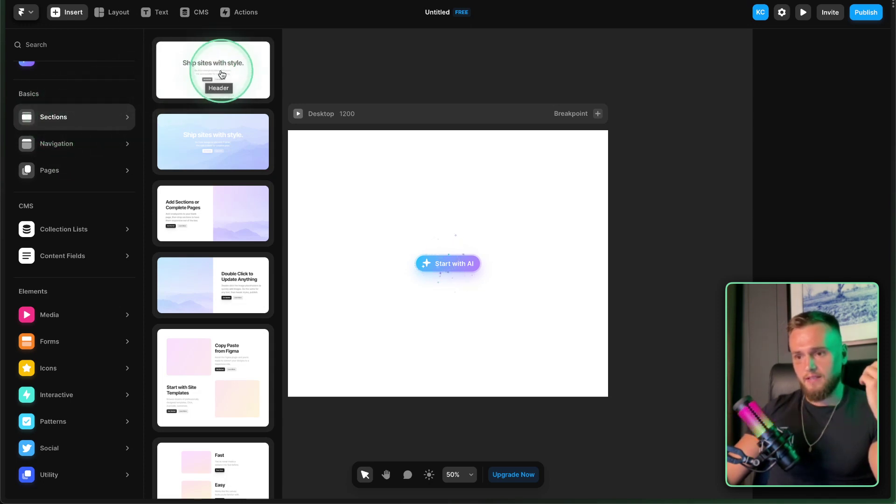
drag(222, 74, 442, 214)
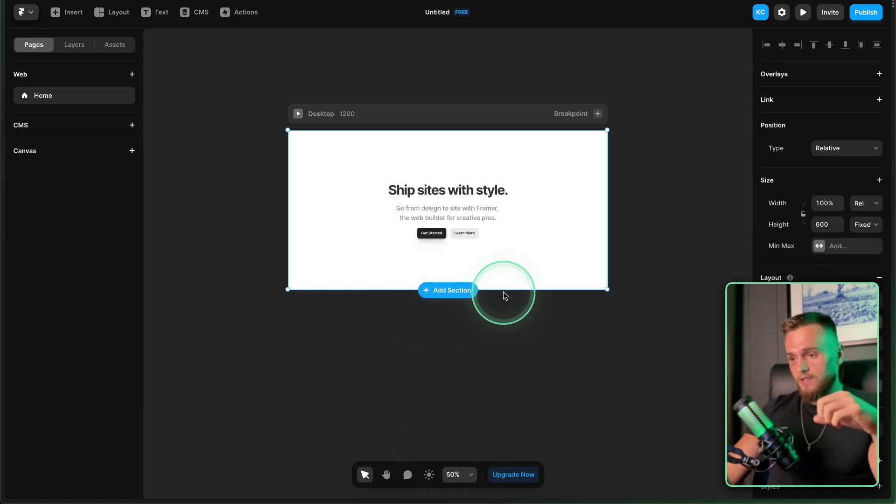
Step: Switch to the Webflow designer and add the Hero Heading Left layout from the Starter library to the empty page
mouse_move(4, 260)
click(55, 328)
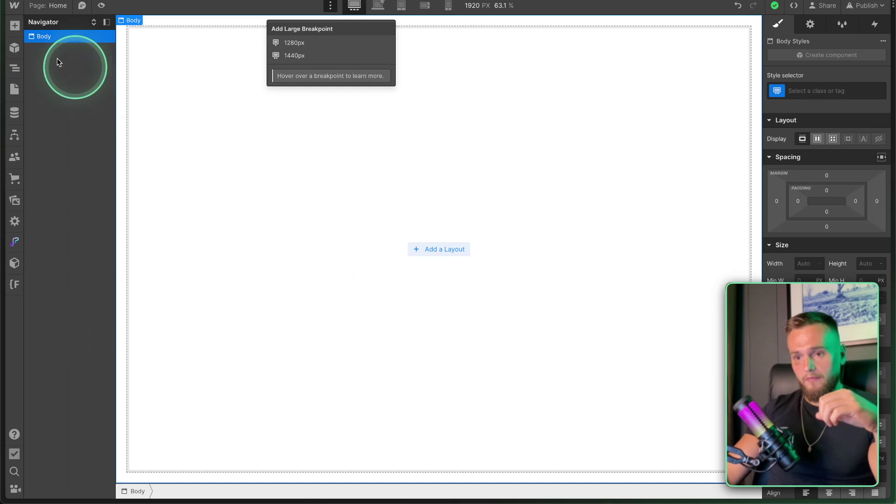
click(14, 25)
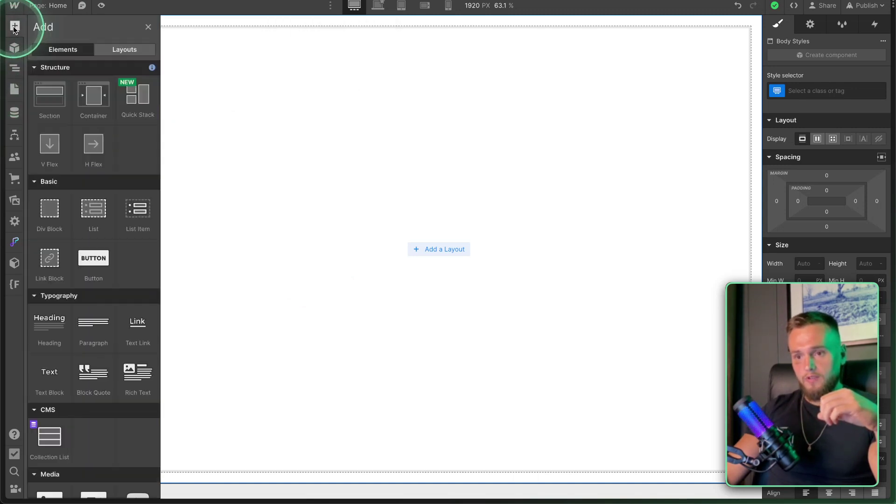
click(104, 51)
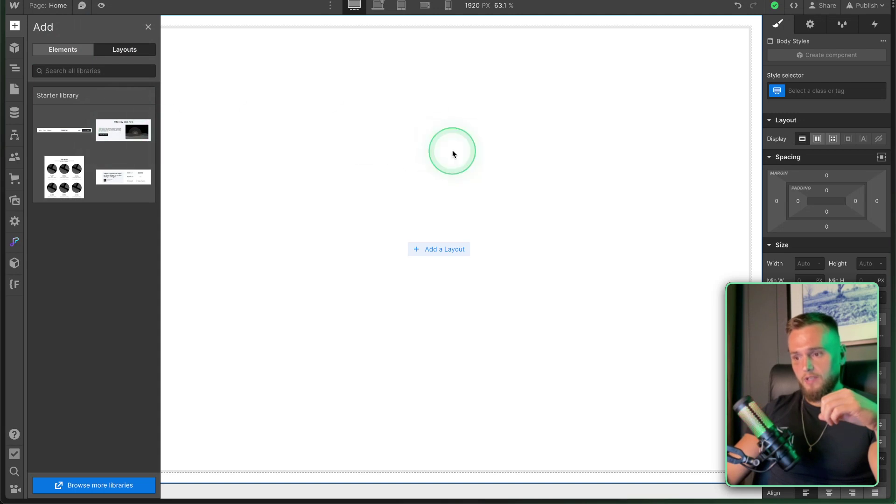
click(107, 122)
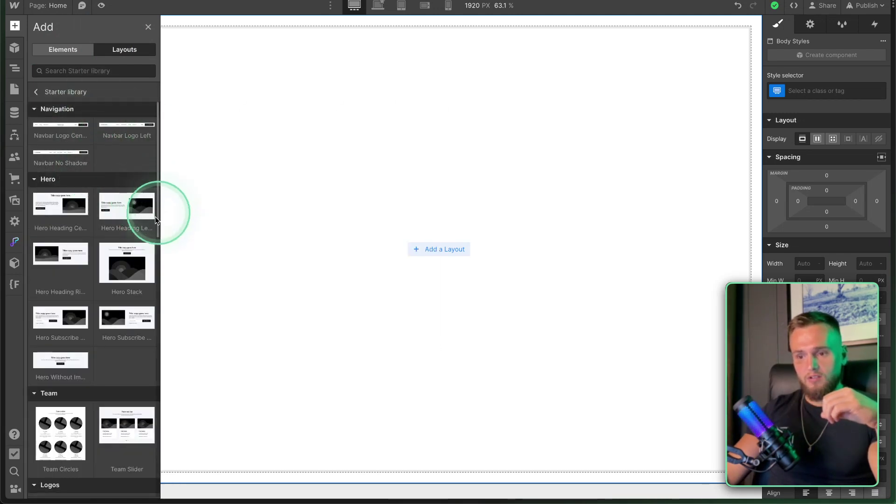
mouse_move(124, 221)
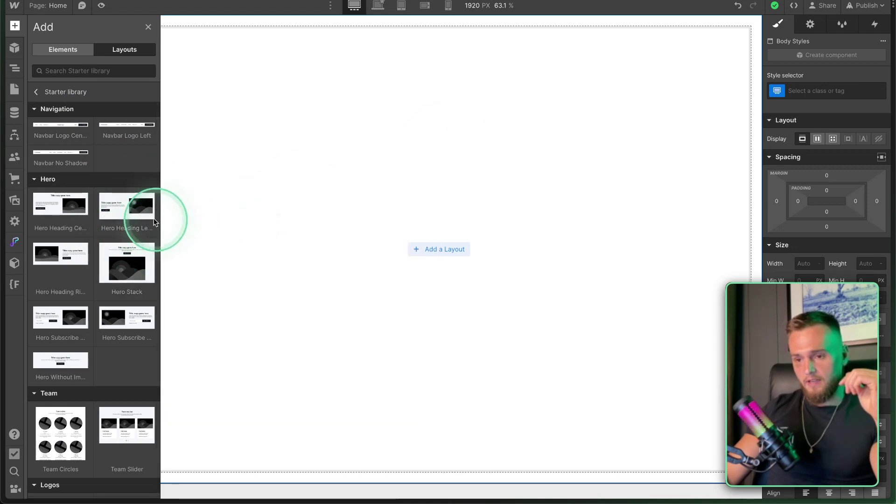
click(126, 210)
Step: Switch back to the Untitled Framer project, show its layers and select the expanded Header inside Desktop
mouse_move(10, 189)
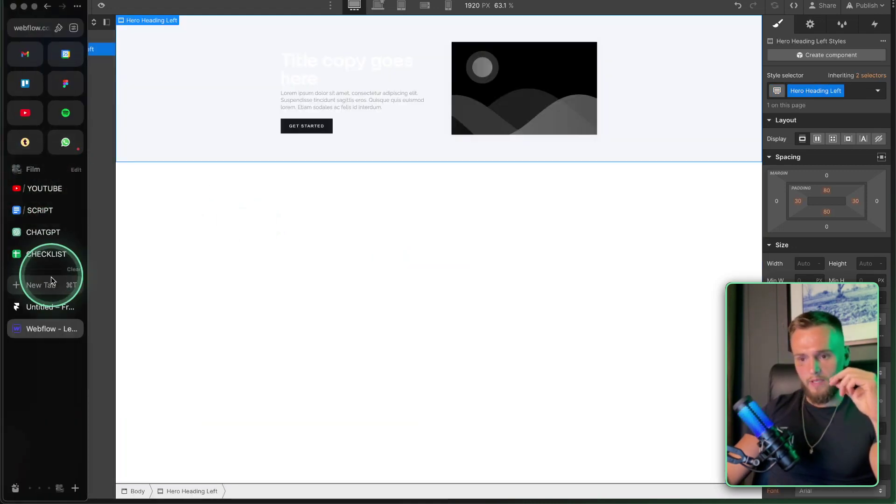
click(43, 303)
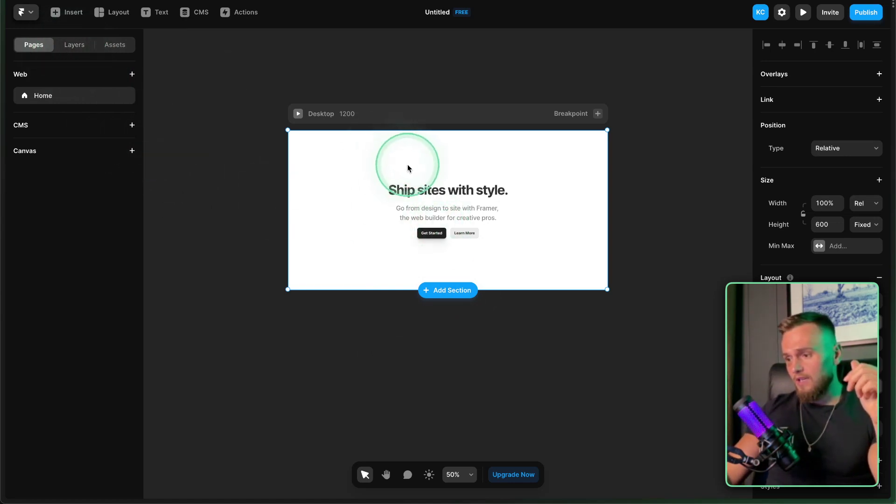
click(74, 45)
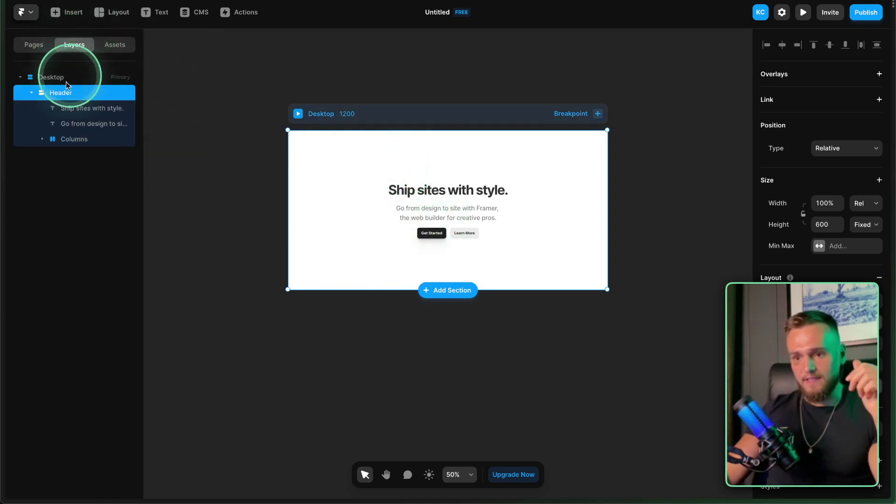
click(31, 92)
click(53, 82)
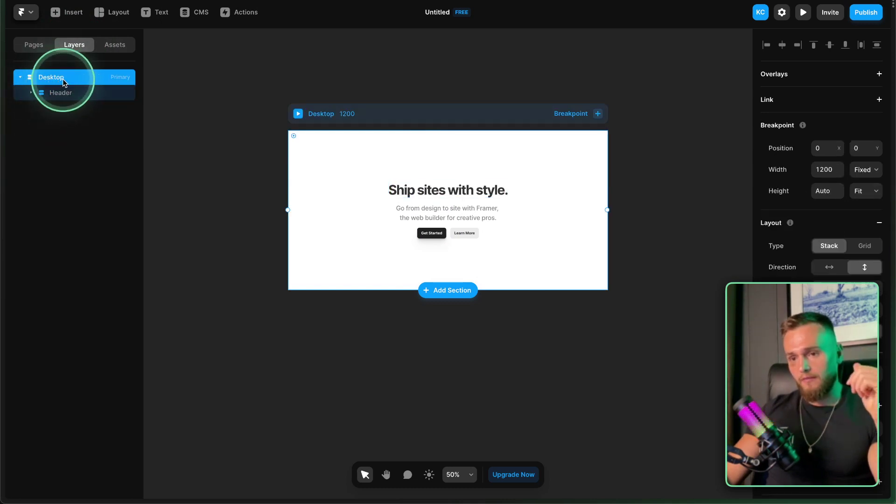
click(31, 93)
click(68, 93)
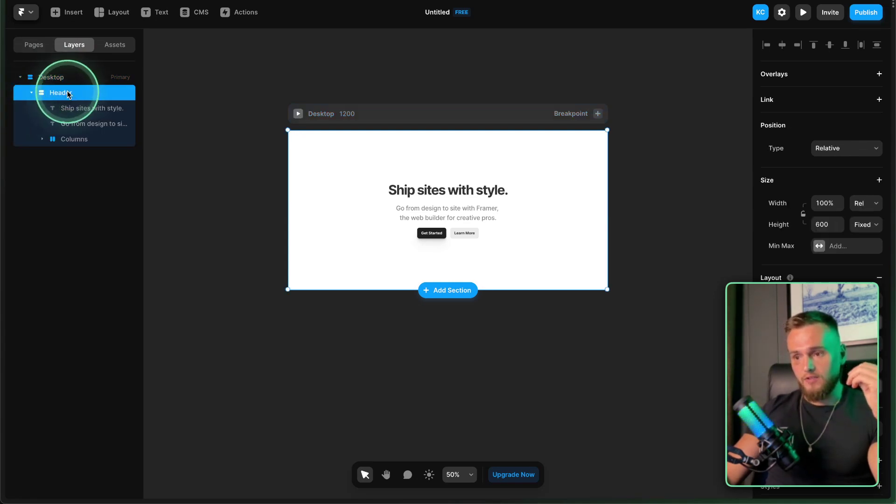
Step: Examine the Header's heading and paragraph layers and the buttons nested inside Columns
click(70, 108)
click(70, 123)
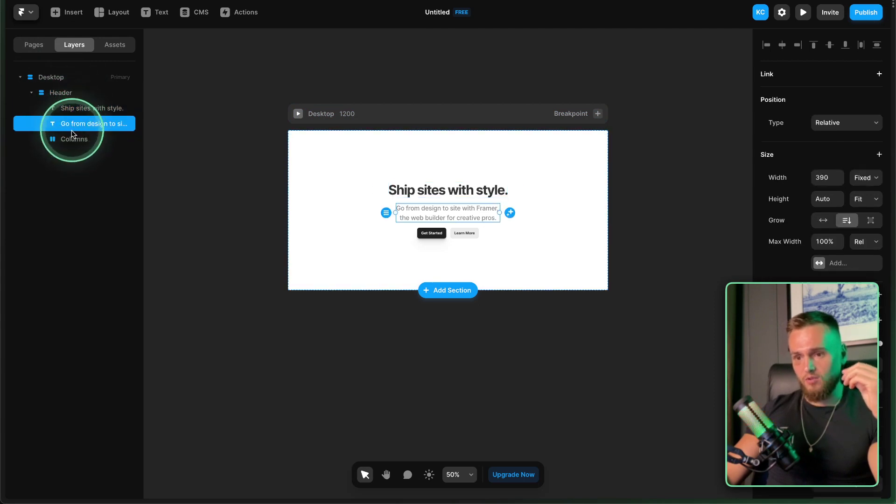
click(43, 139)
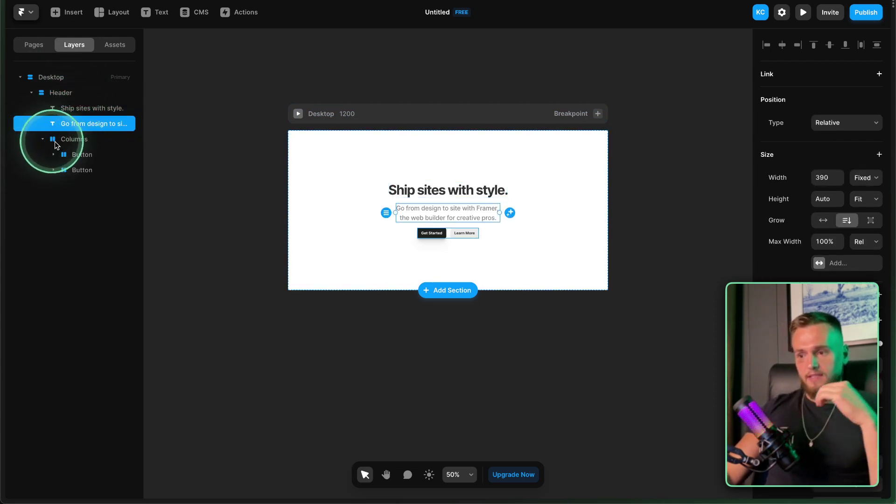
click(79, 155)
click(74, 139)
key(ctrl+z)
Step: Switch to the Webflow designer and expand Hero Heading Left, Container 2 and Hero Wrapper to show the nested elements
mouse_move(3, 205)
click(43, 323)
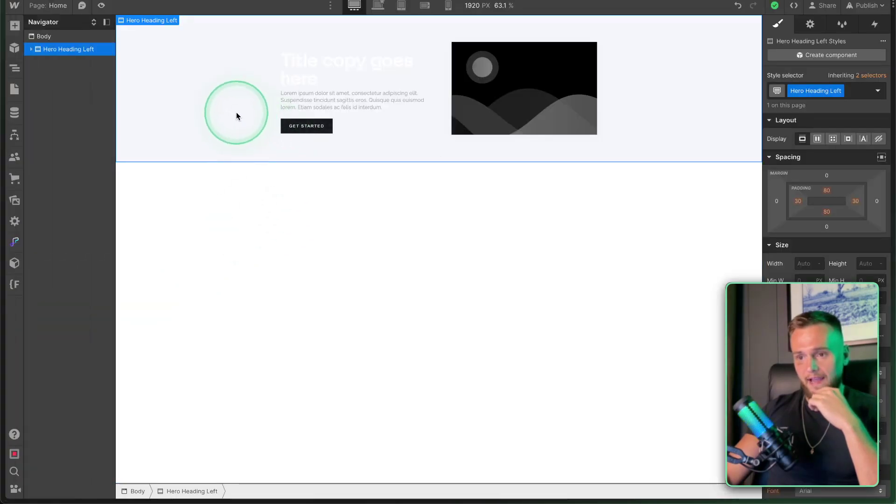
click(31, 49)
click(38, 61)
click(42, 77)
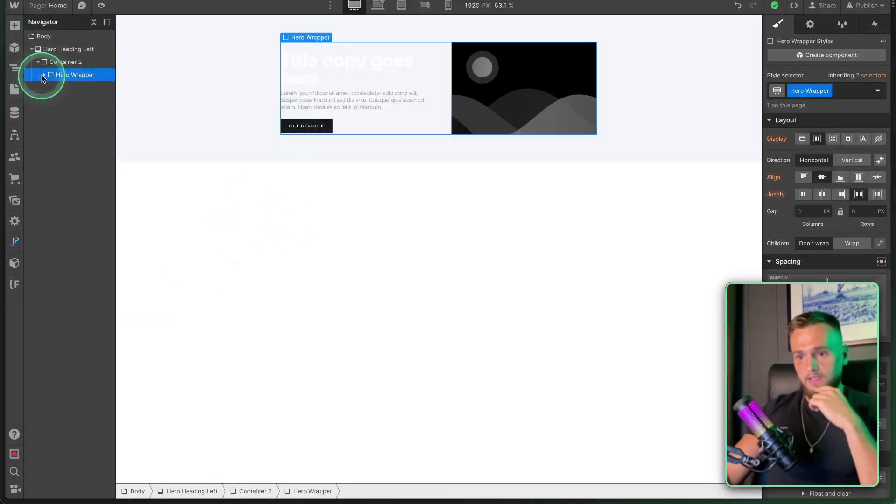
Step: Check the class and tag options for Body, and show the element settings of the Hero Heading Left section
click(44, 36)
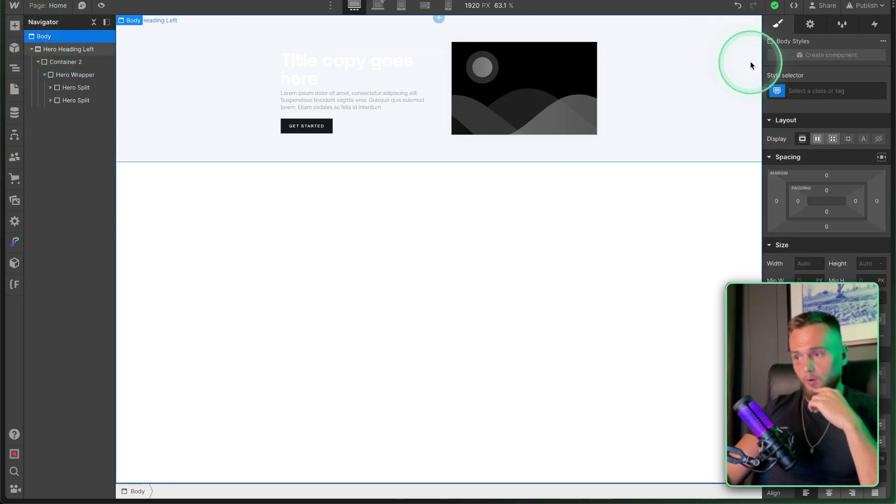
click(811, 90)
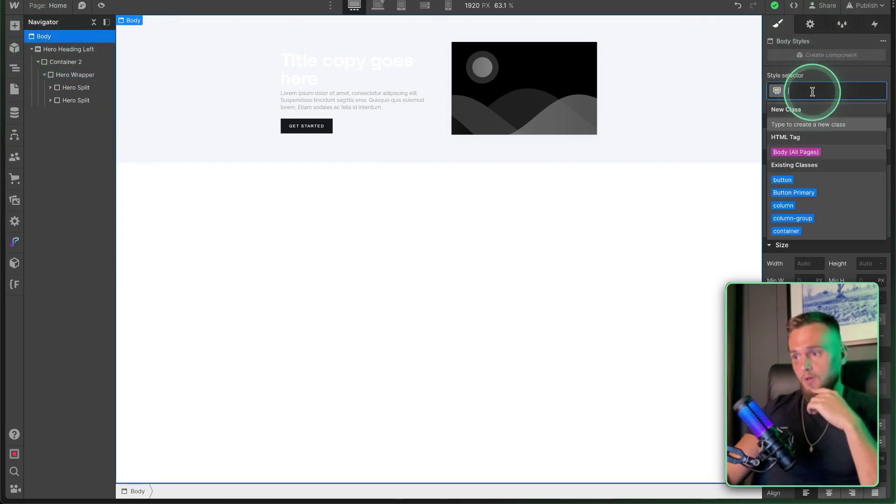
click(797, 151)
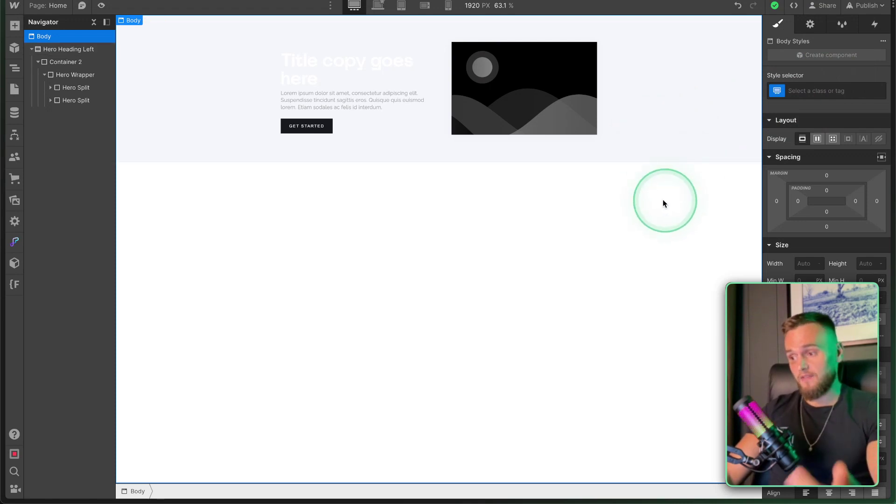
click(176, 128)
click(813, 31)
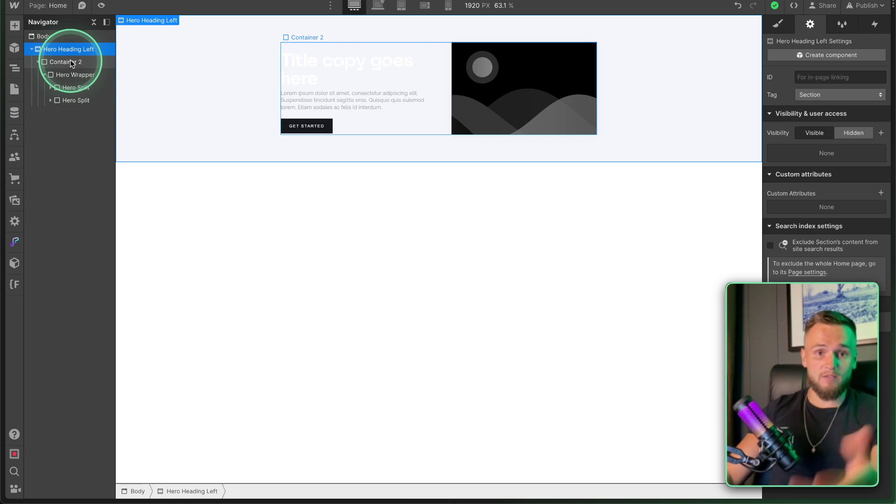
Step: Switch to the Untitled Framer project, view its Home page settings and return to the canvas
mouse_move(16, 280)
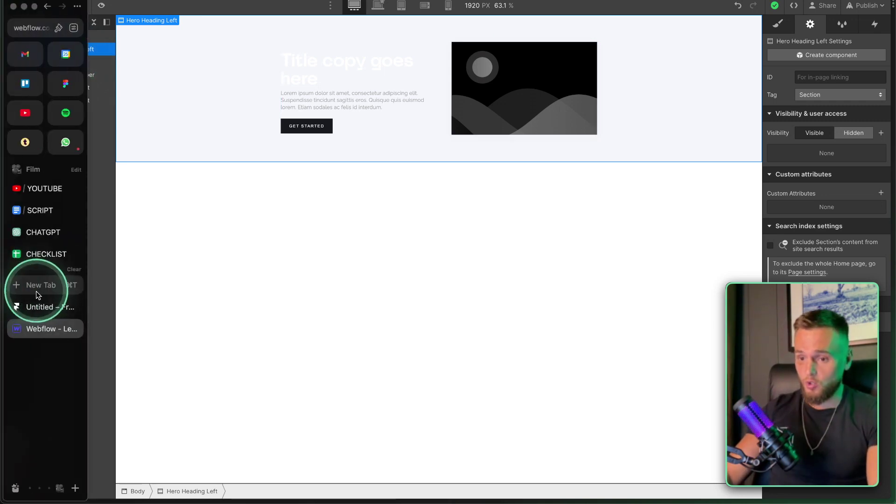
click(44, 305)
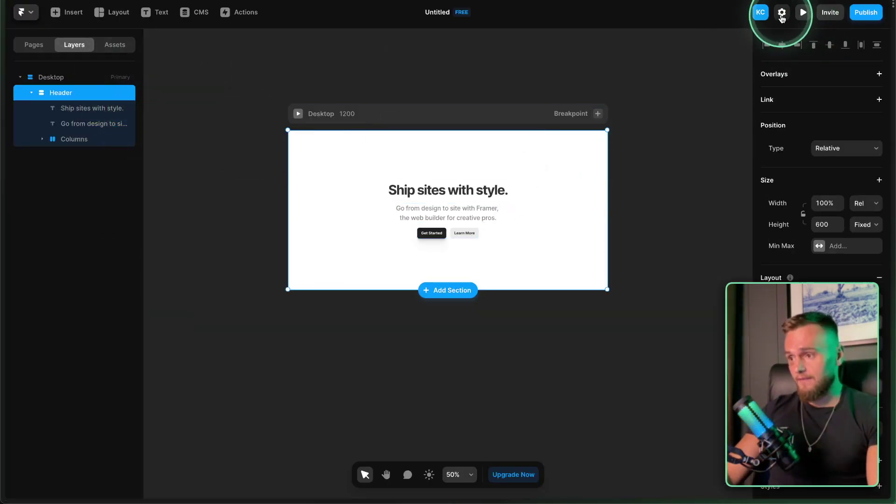
click(781, 14)
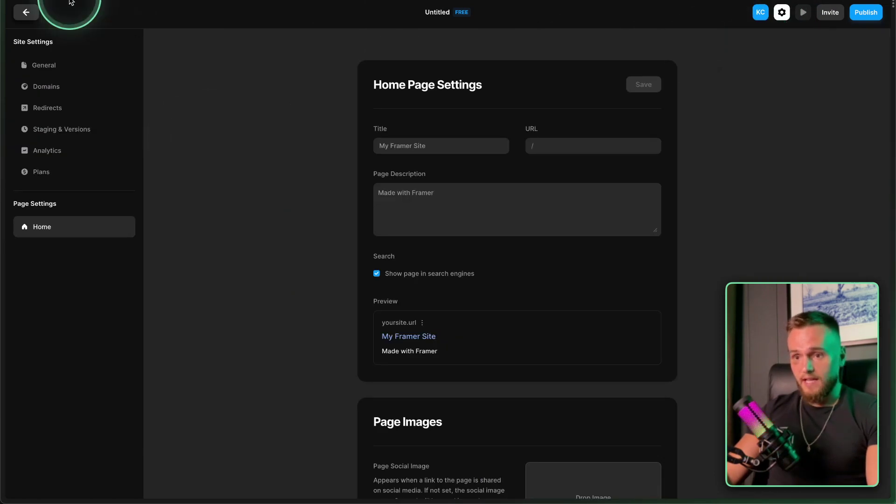
click(28, 11)
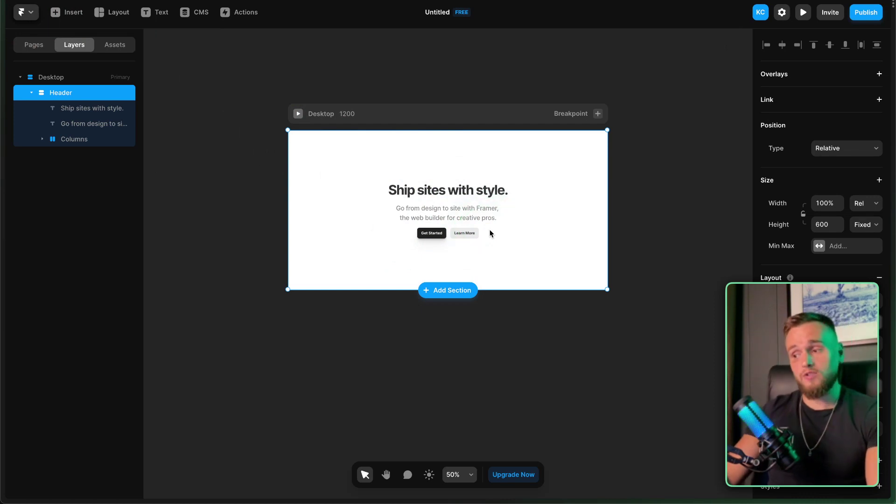
Step: Switch back to the Webflow designer and show the style settings of Container 2
mouse_move(40, 210)
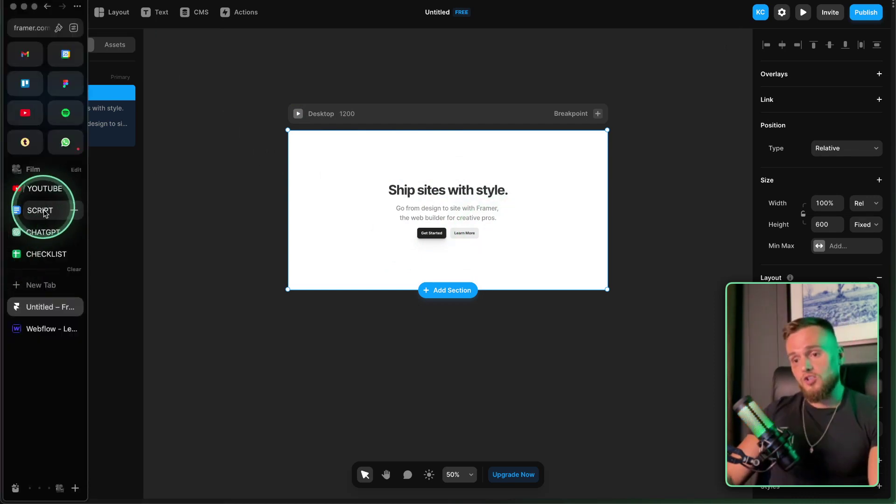
click(40, 325)
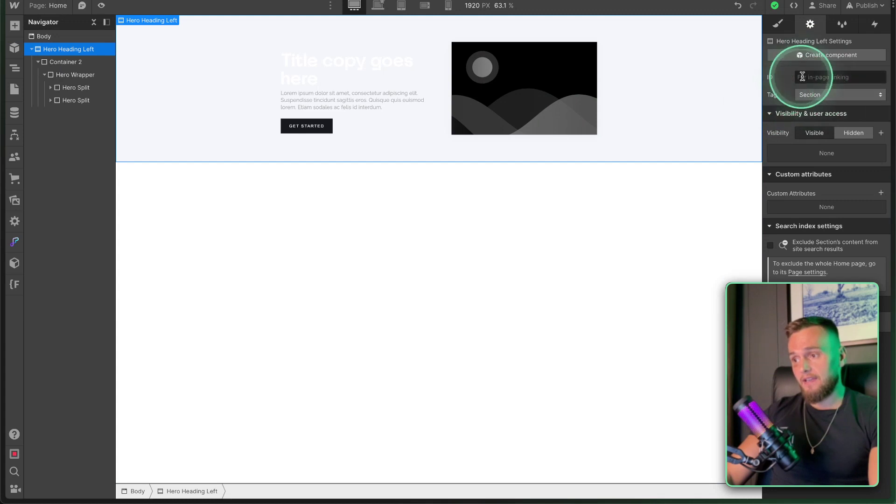
click(65, 62)
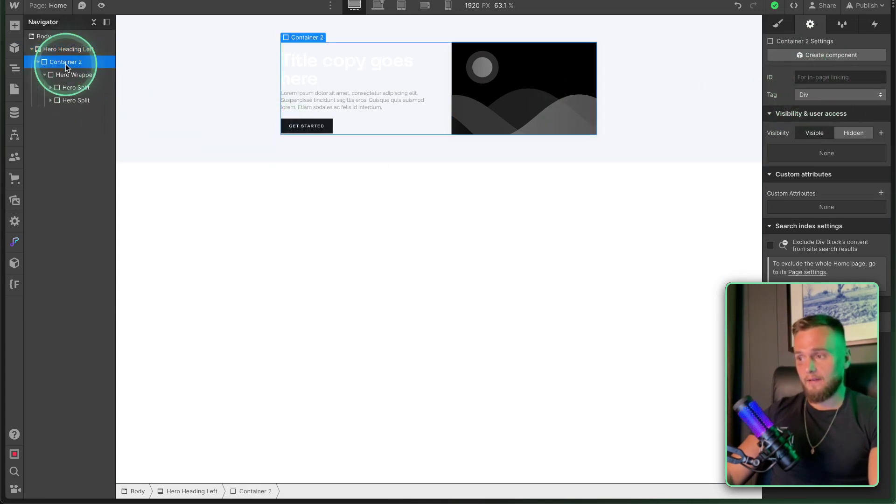
click(778, 24)
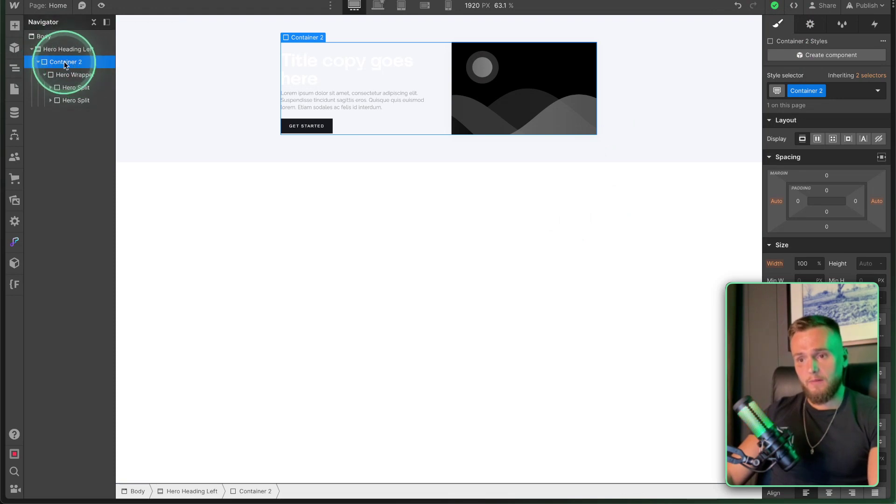
Step: Examine Hero Wrapper, its two Hero Split blocks and the parent Container 2 in the hierarchy
click(74, 74)
click(78, 88)
click(77, 101)
click(65, 74)
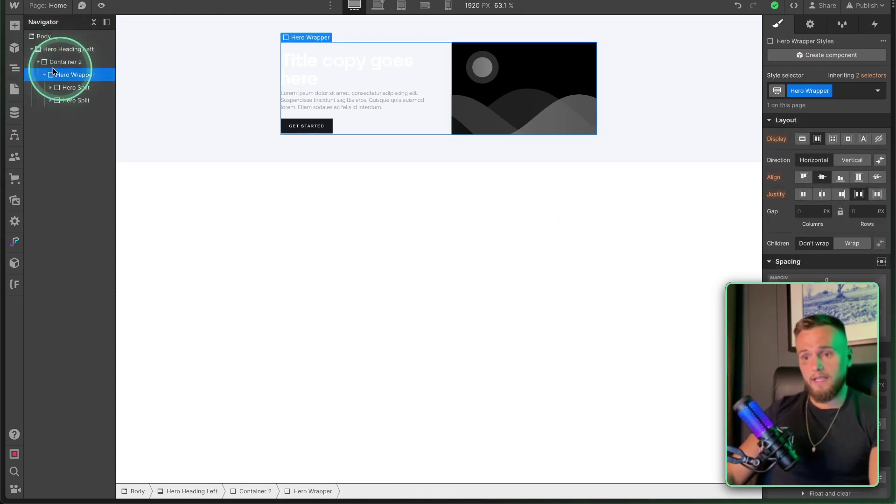
click(37, 62)
click(38, 62)
click(58, 61)
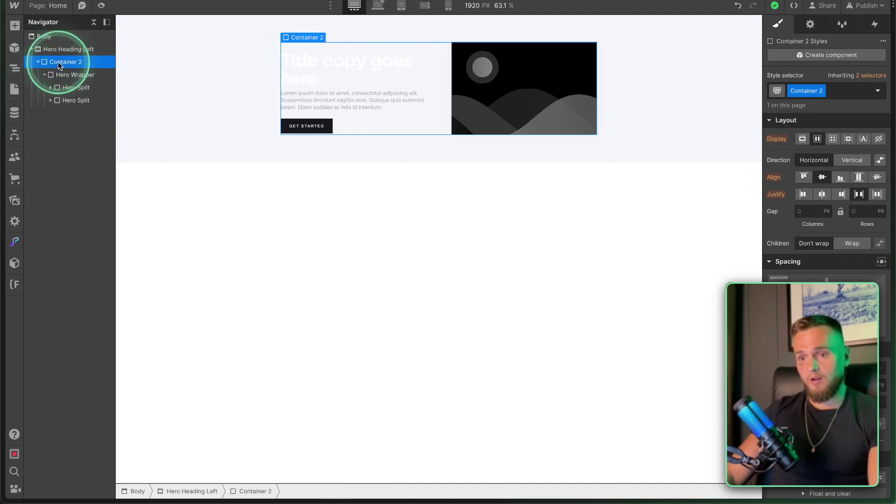
Step: Wrap Hero Wrapper in a Div Block and give the new block the class page-wrapper
click(64, 75)
right_click(305, 38)
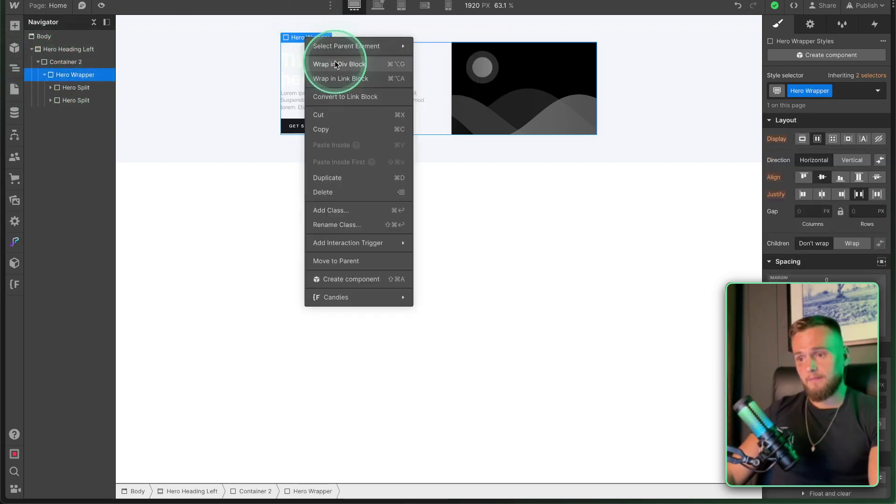
click(335, 64)
click(833, 89)
text(page-wrapper)
key(Return)
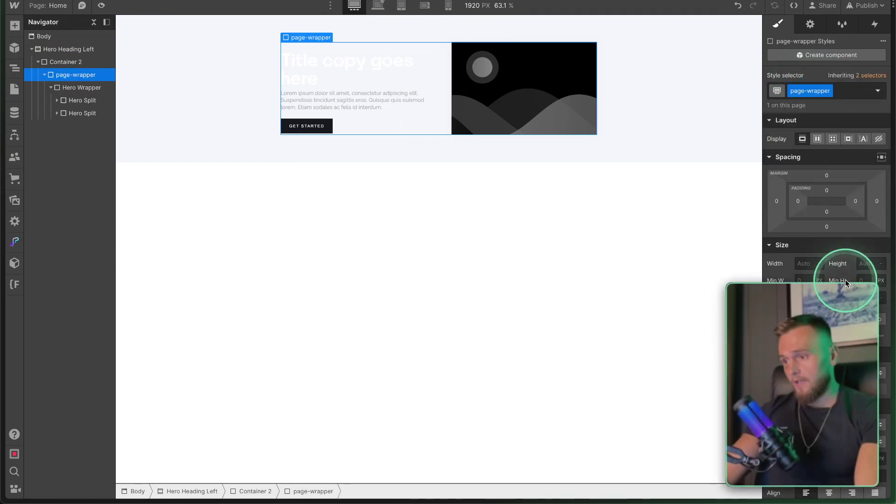
Step: Set the right and left padding of page-wrapper to 20
text(20)
key(Return)
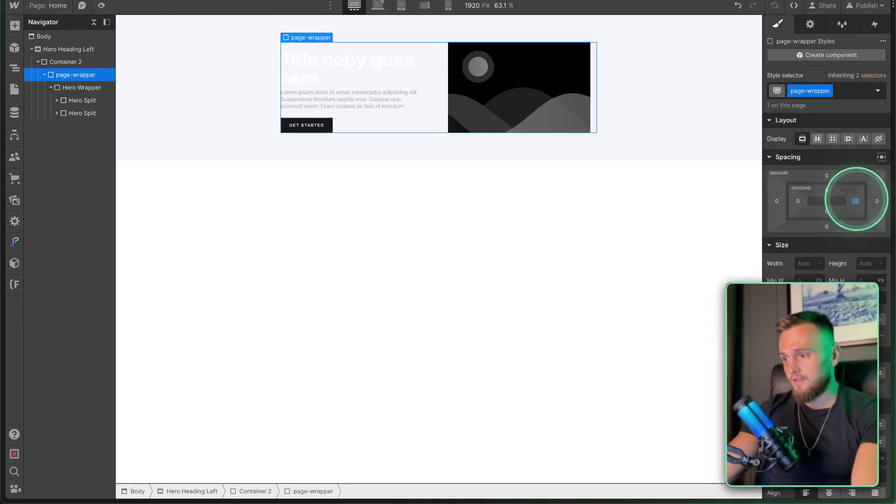
click(796, 203)
text(20)
key(Return)
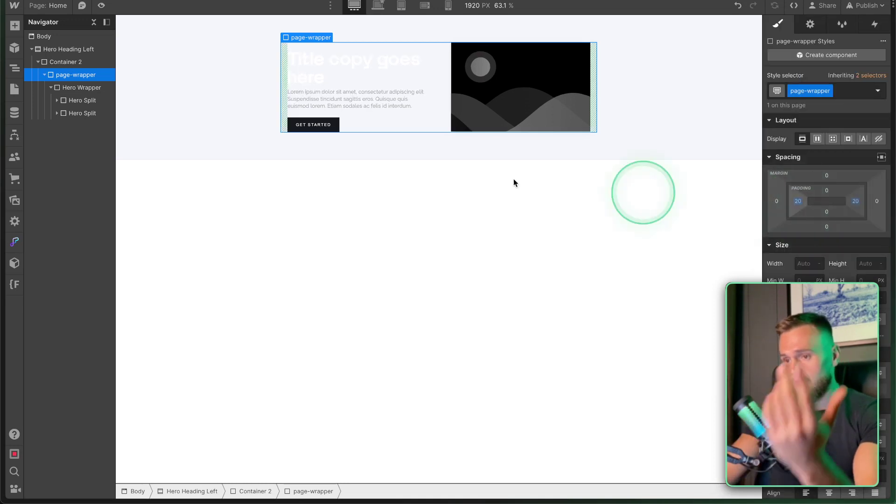
Step: Switch to the Untitled Framer project and wrap the Header section in a frame
mouse_move(57, 247)
click(41, 308)
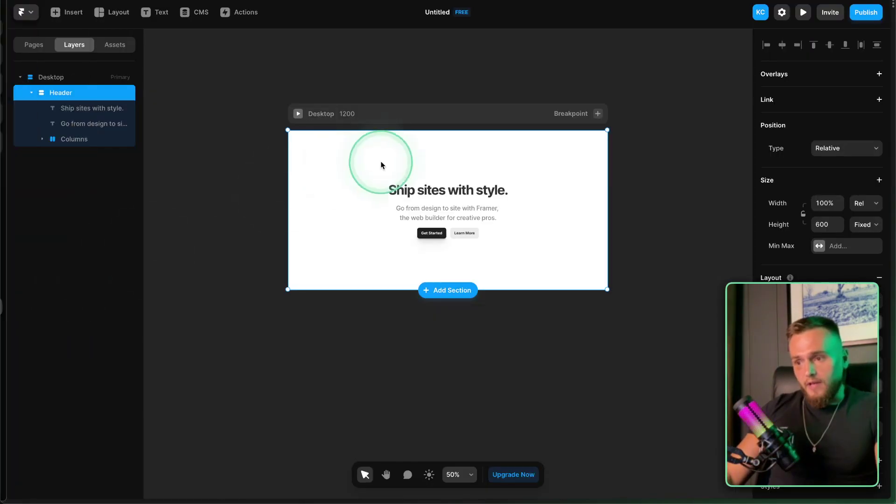
right_click(346, 170)
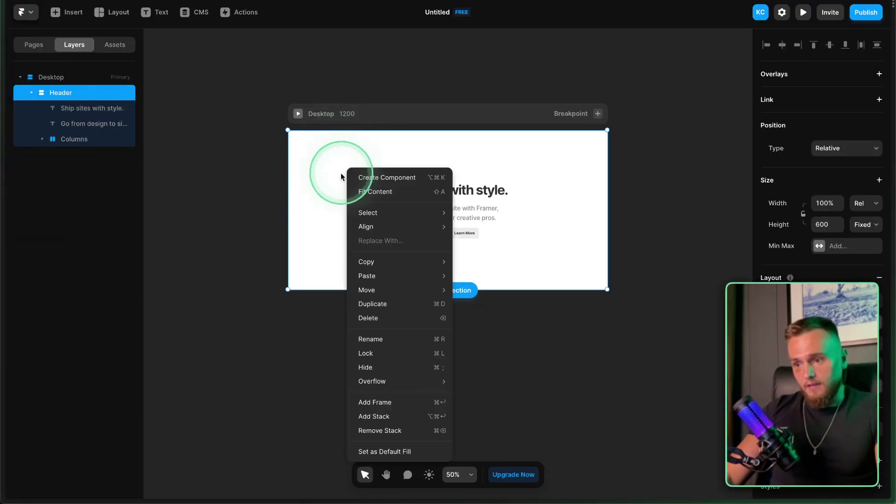
click(383, 403)
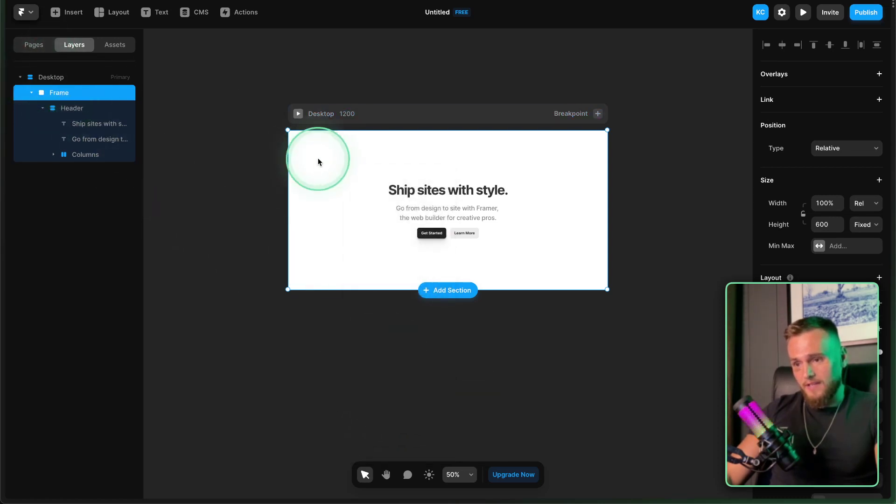
Step: Rename the frame around the Header as page-wrapper
double_click(60, 92)
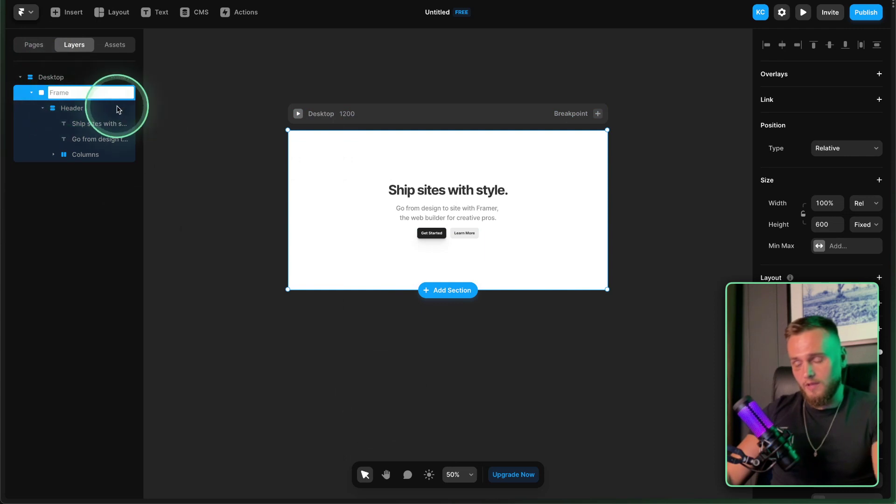
text(page-wrapp)
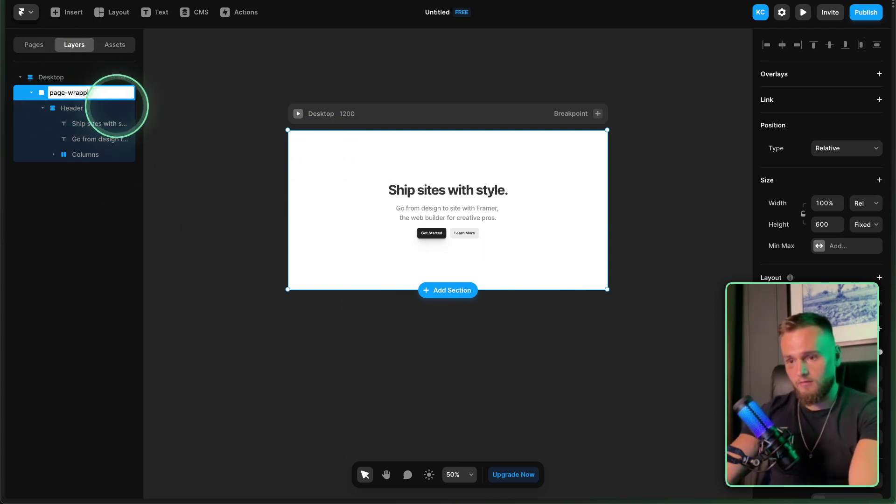
text(er)
key(Return)
Step: Apply a Stack layout to page-wrapper and show its direction, distribution, gap and padding settings
scroll(821, 327, down, 4)
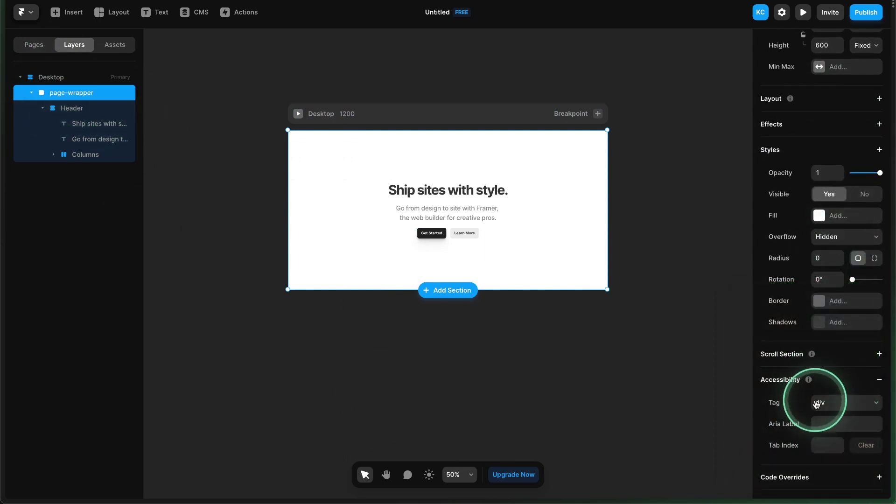
scroll(815, 399, up, 3)
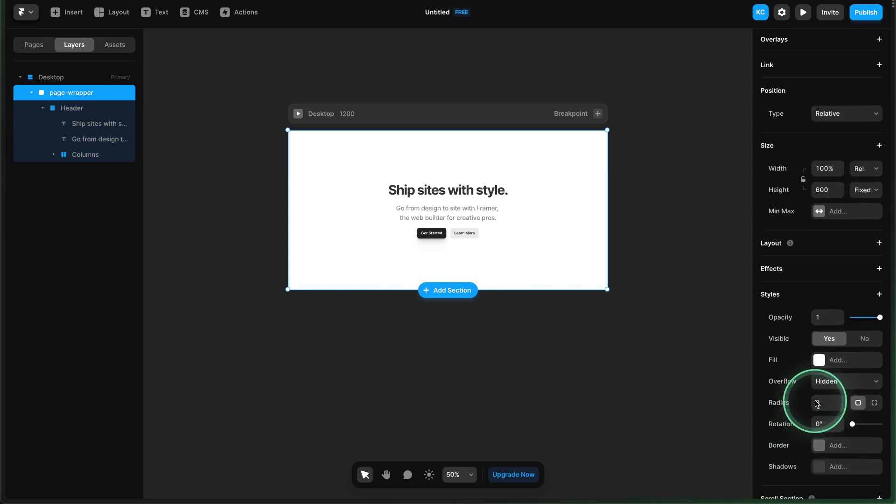
scroll(814, 399, up, 1)
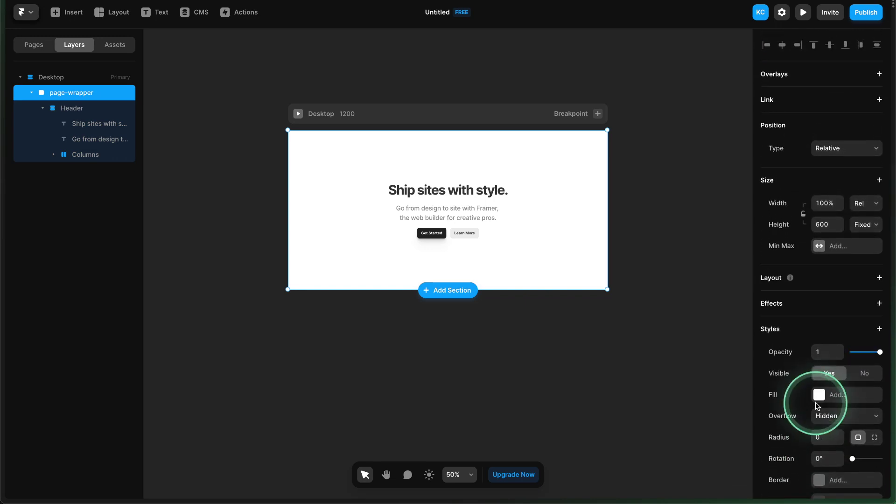
scroll(817, 406, down, 1)
key(shift+a)
scroll(833, 426, down, 2)
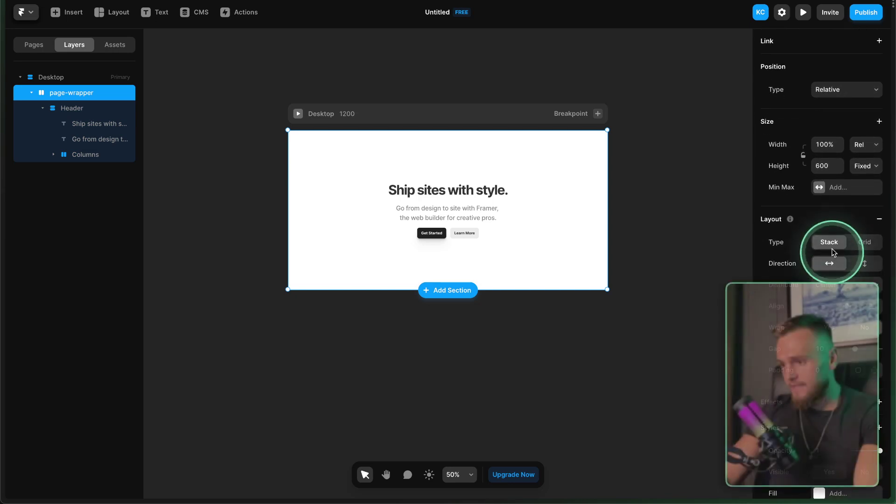
scroll(840, 233, down, 3)
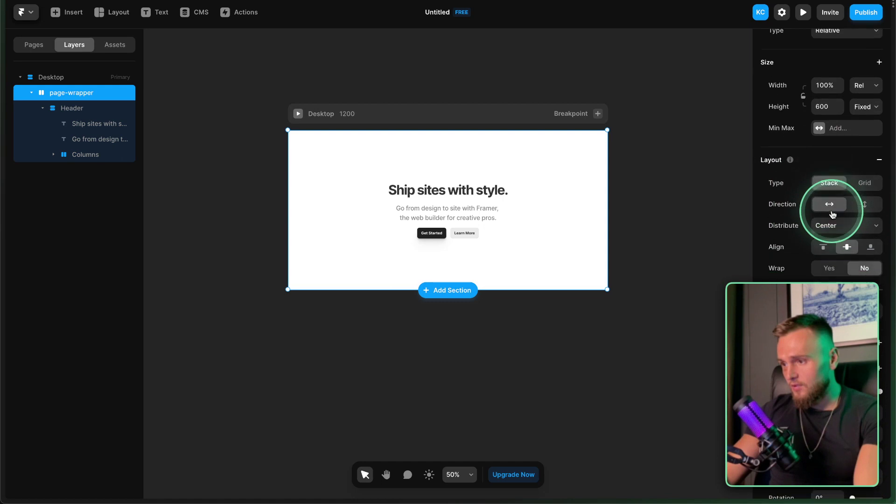
scroll(863, 173, down, 1)
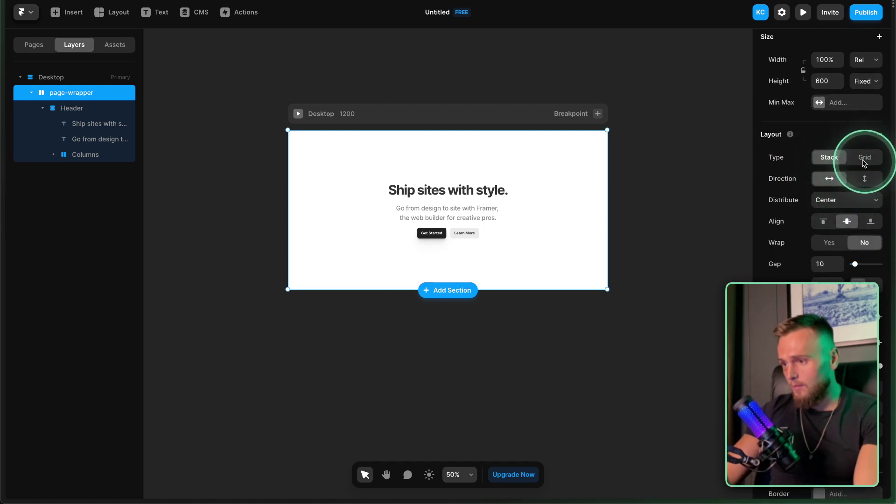
click(829, 161)
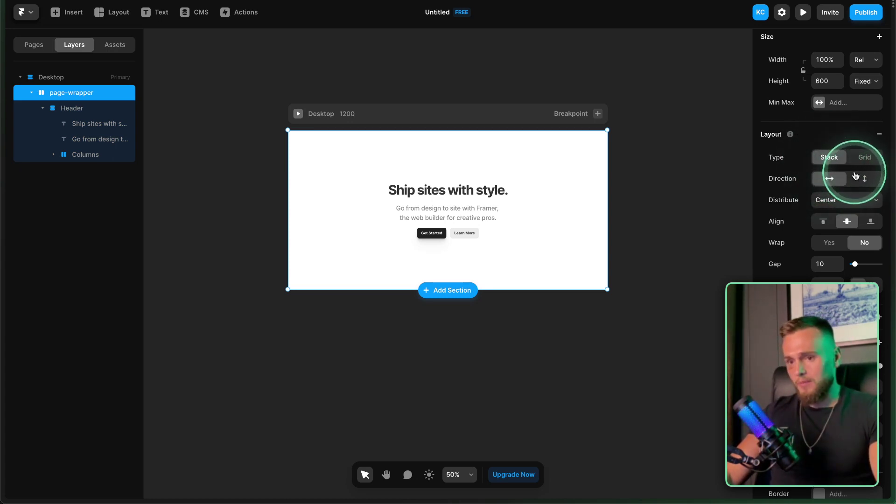
scroll(858, 176, down, 3)
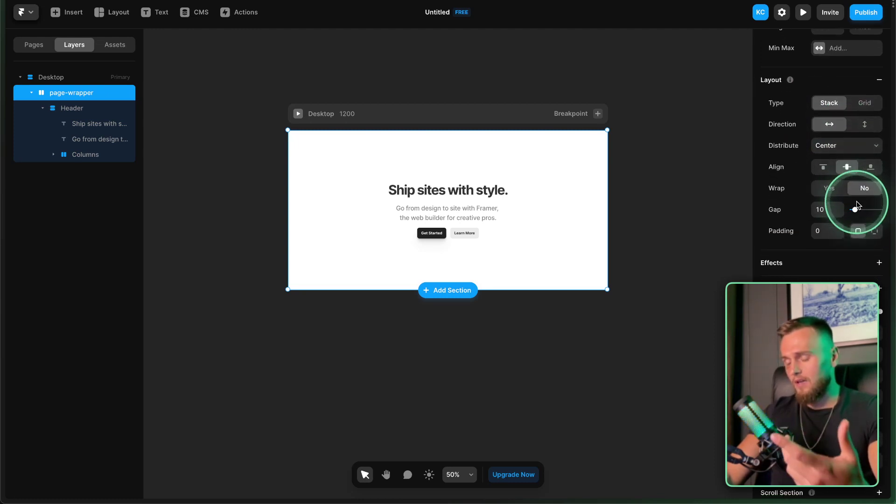
Step: Set the gap of page-wrapper's Stack layout to 69
drag(856, 208, 871, 214)
scroll(824, 312, down, 9)
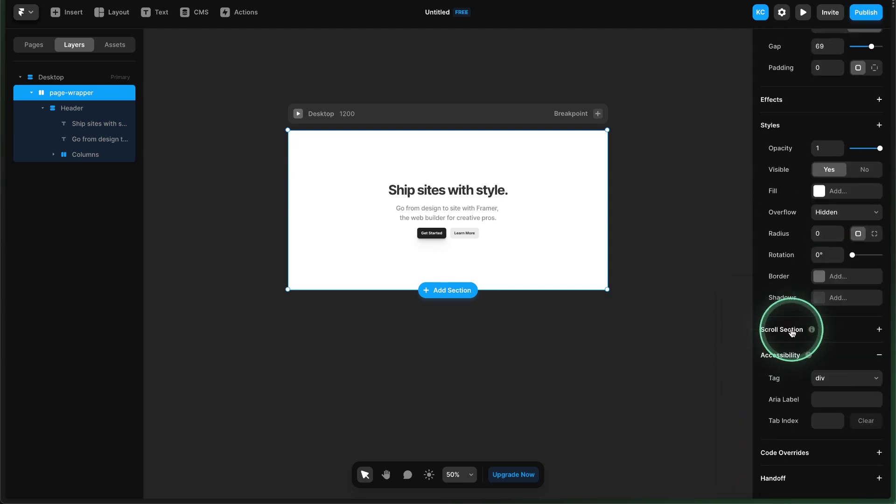
Step: Try a relative width of 90% on page-wrapper and undo the change
scroll(792, 333, up, 12)
click(825, 203)
text(90)
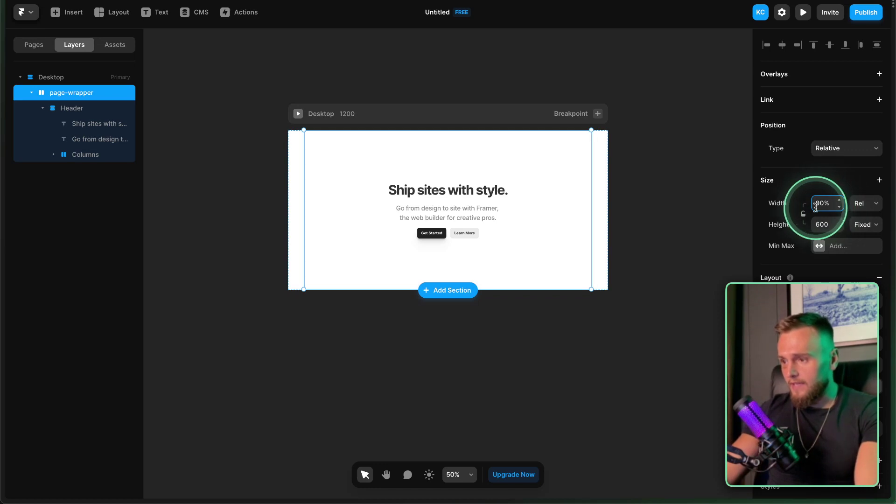
key(super)
key(super+z)
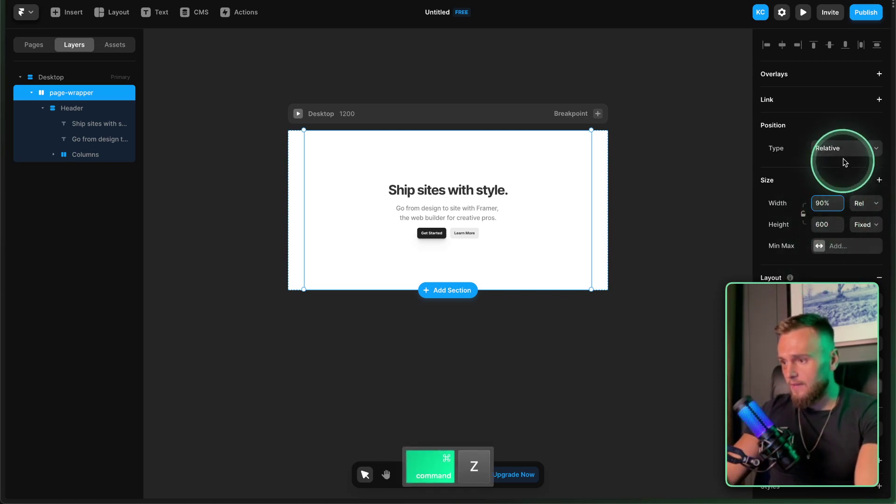
click(797, 76)
key(super+z)
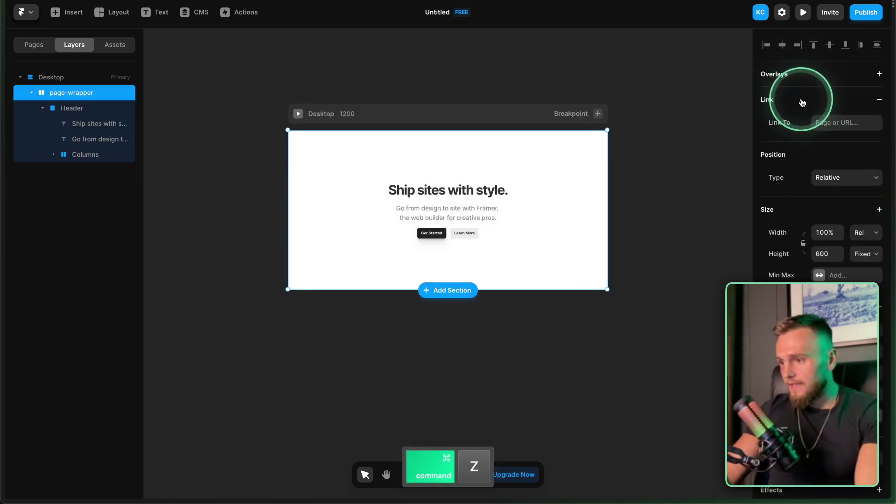
Step: Split page-wrapper's padding into individual sides and set the top padding to 10
scroll(784, 186, down, 5)
click(824, 246)
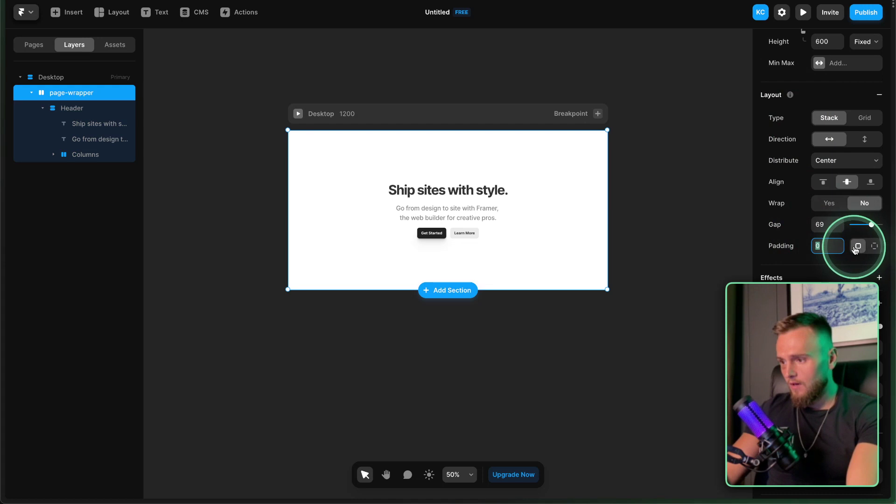
scroll(826, 252, down, 1)
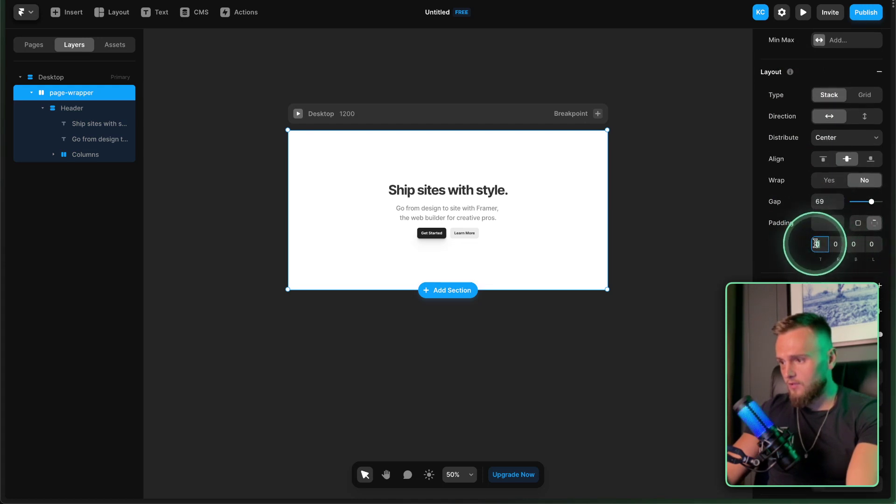
text(10)
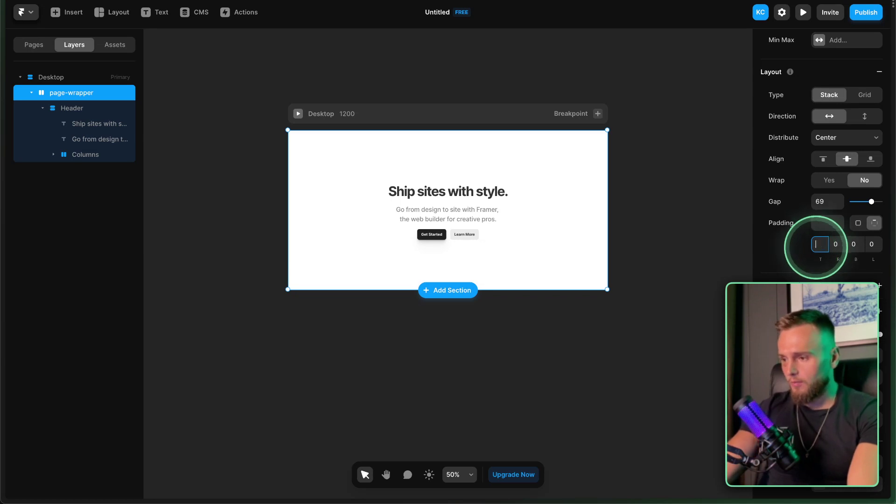
Step: Switch to the Webflow project and set page-wrapper's bottom padding to 55 and top padding to 98
mouse_move(4, 186)
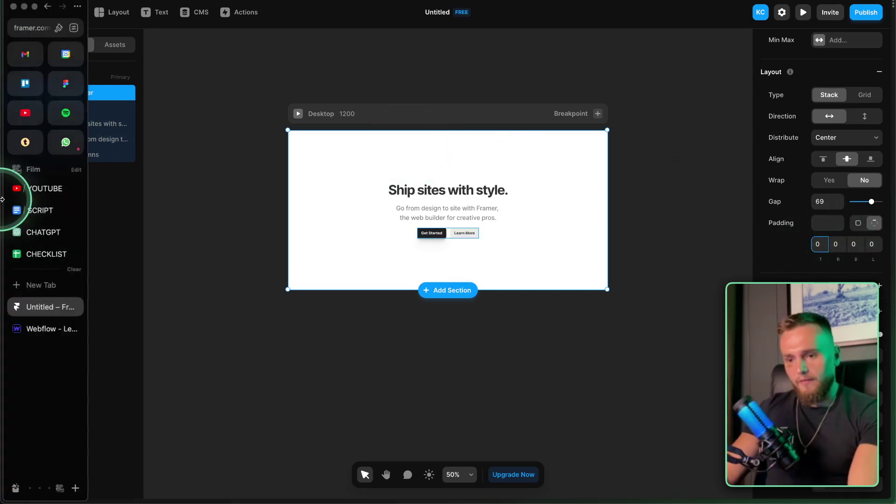
click(68, 322)
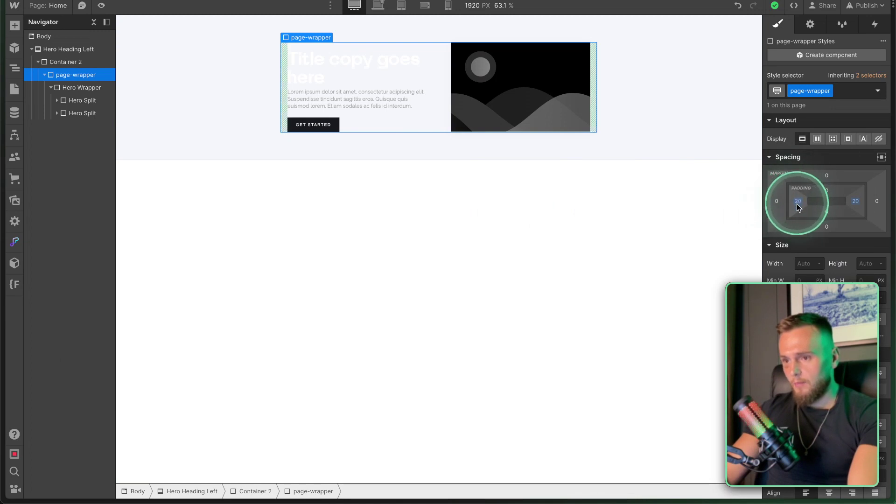
mouse_move(825, 208)
mouse_down()
mouse_move(824, 246)
mouse_move(833, 156)
mouse_move(837, 186)
mouse_move(834, 163)
mouse_up()
mouse_move(828, 213)
mouse_down()
mouse_move(836, 120)
mouse_move(829, 233)
mouse_up()
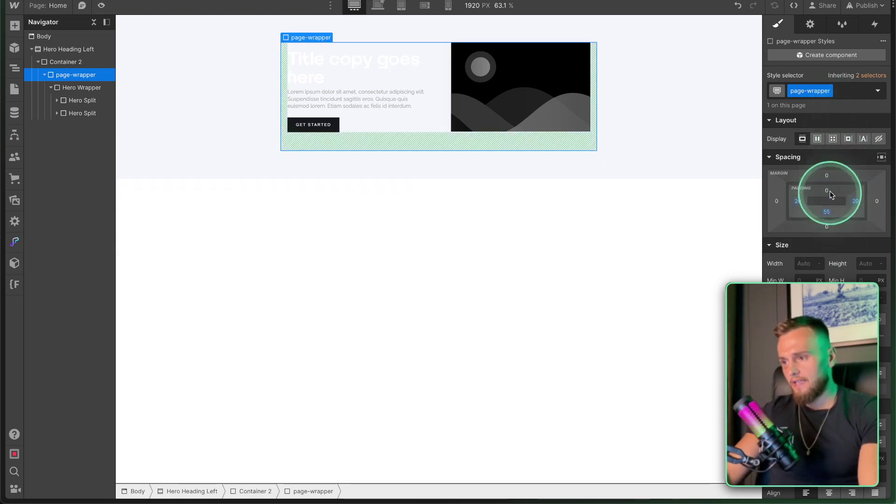
drag(826, 184, 822, 205)
Step: Switch to the Untitled Framer project and set page-wrapper's top and bottom padding to 20
mouse_move(20, 90)
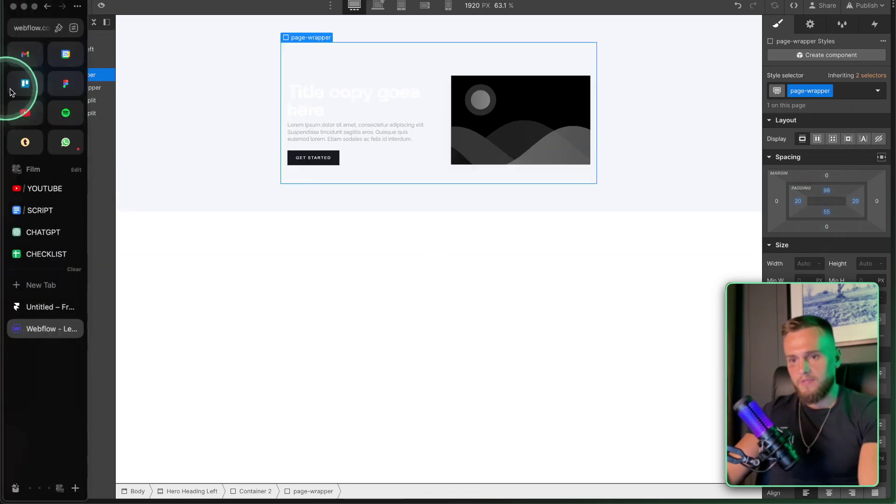
click(42, 307)
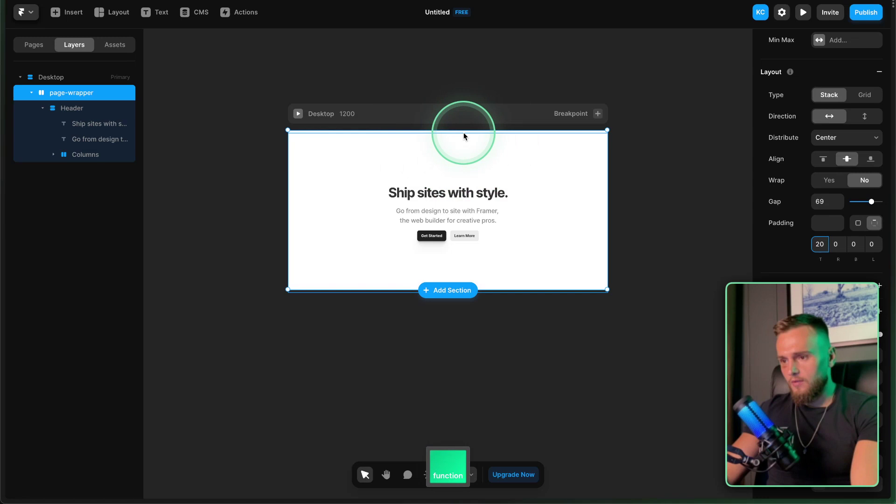
click(859, 242)
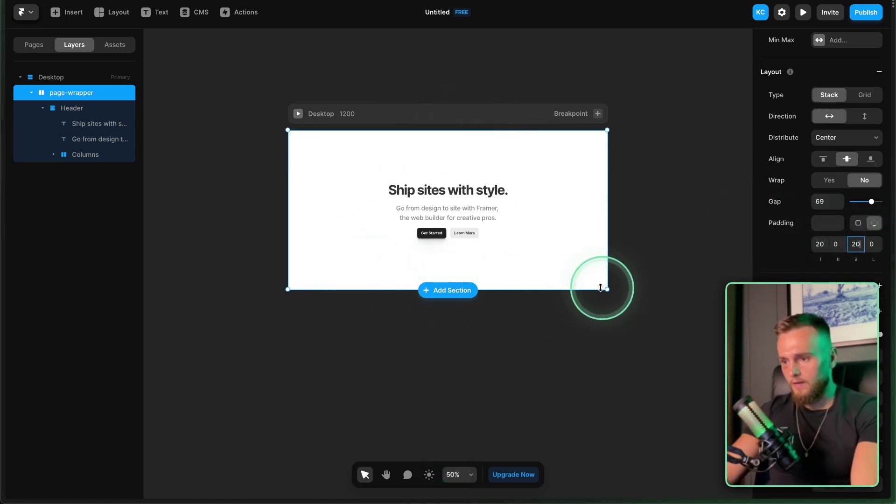
Step: Try to stretch page-wrapper's height by its lower edge, and undo that along with the top and bottom padding changes
drag(587, 292, 584, 336)
key(super+z)
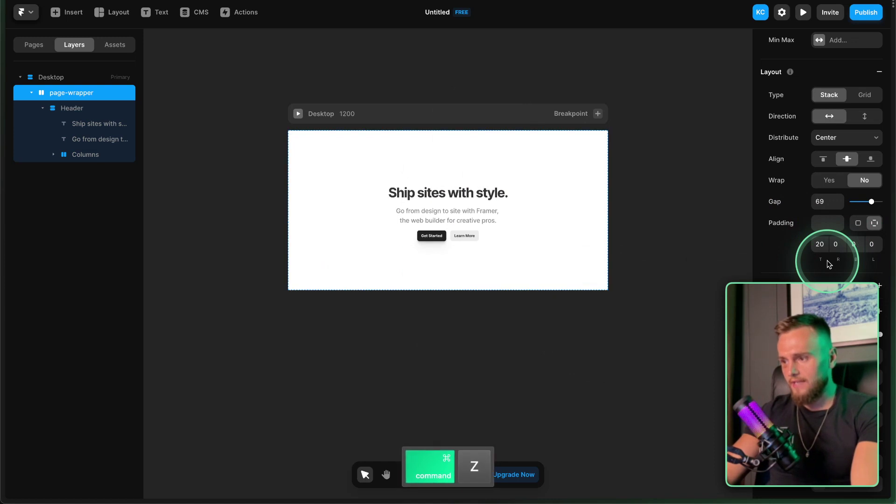
key(super+z)
key(super+z)
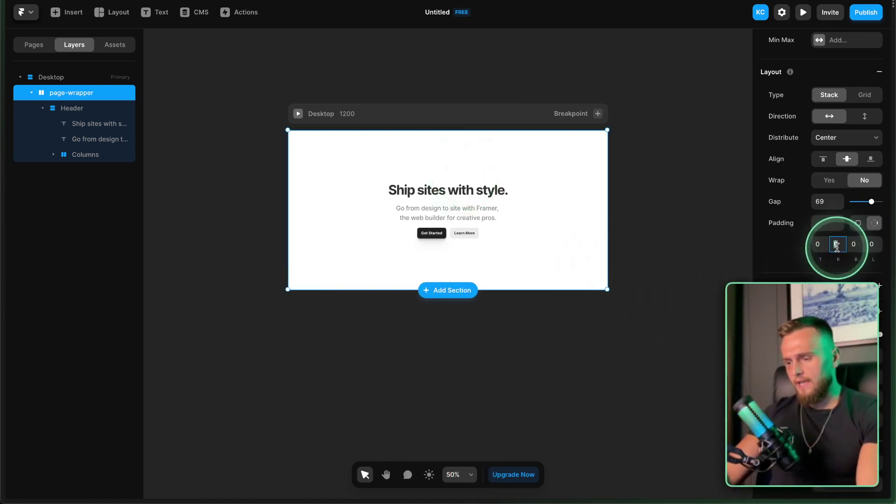
Step: Switch to the Webflow project and collapse and reopen the Spacing settings of page-wrapper
mouse_move(20, 210)
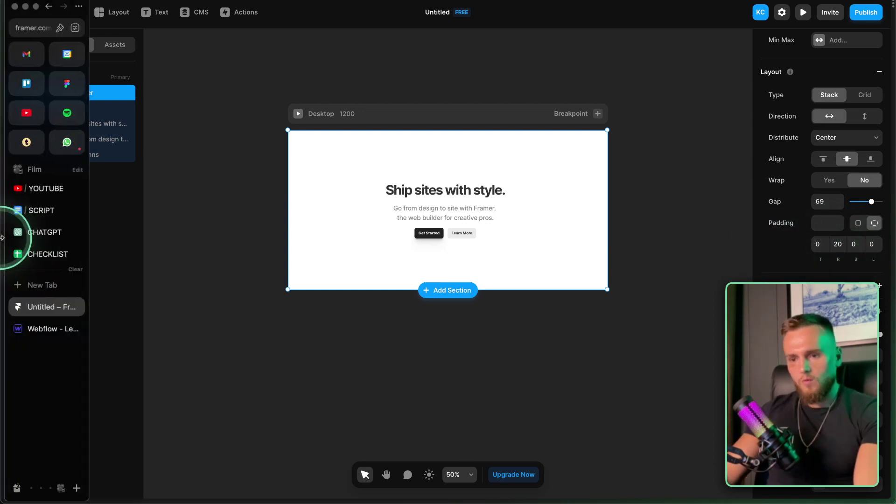
click(40, 330)
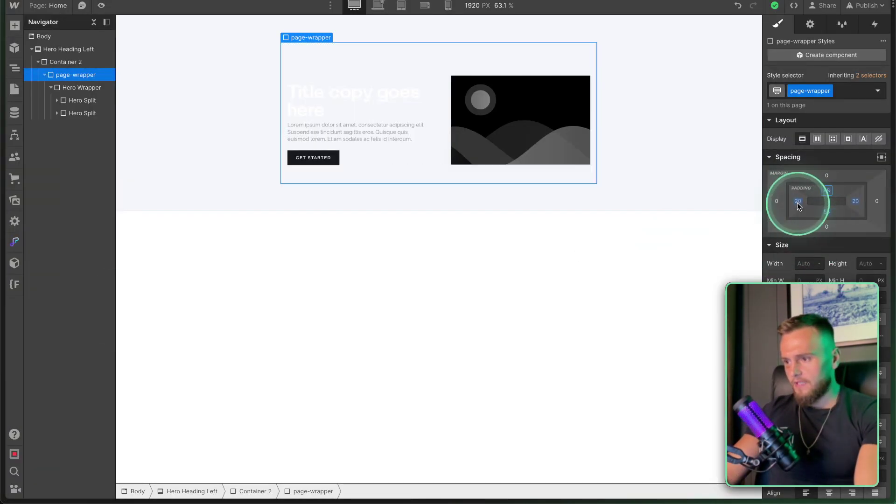
click(835, 158)
click(832, 158)
click(821, 158)
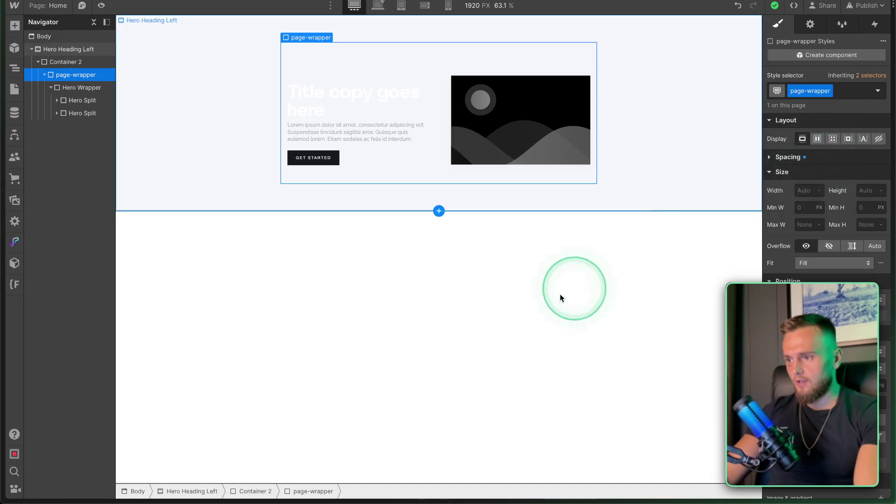
click(796, 159)
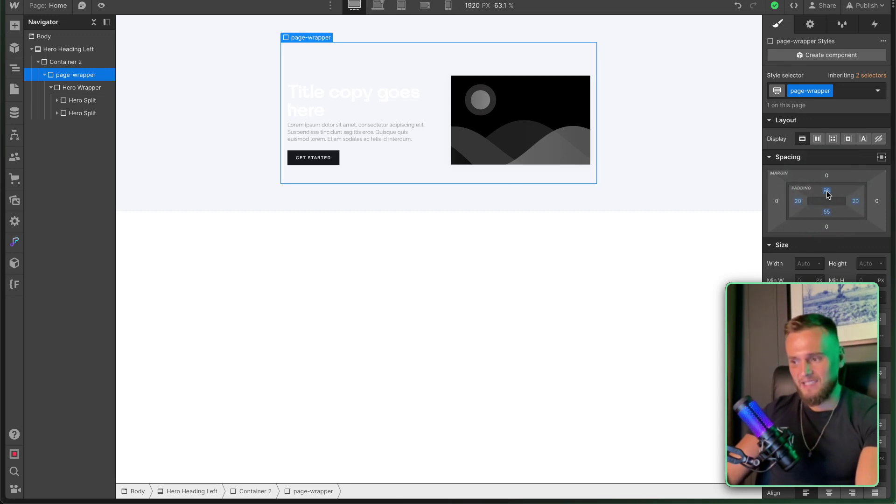
Step: Reset page-wrapper's top, bottom, right and left padding to 0
click(826, 192)
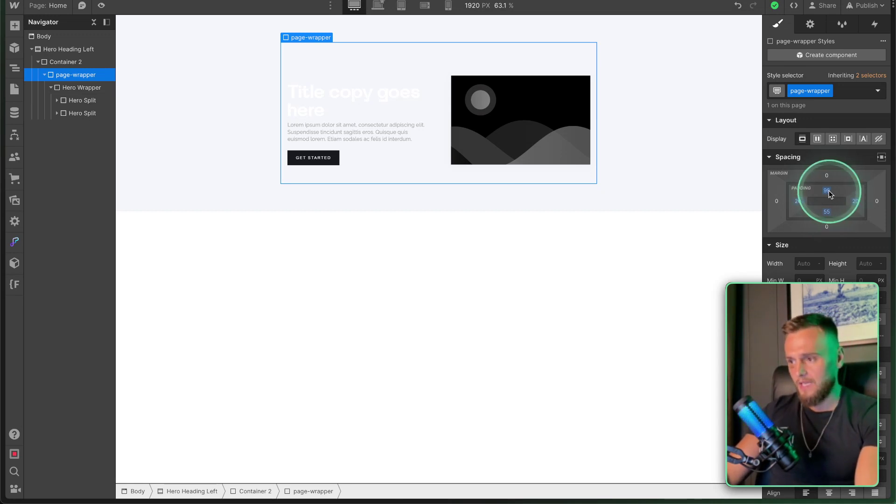
alt+click(829, 192)
alt+click(828, 213)
alt+click(857, 201)
alt+click(797, 201)
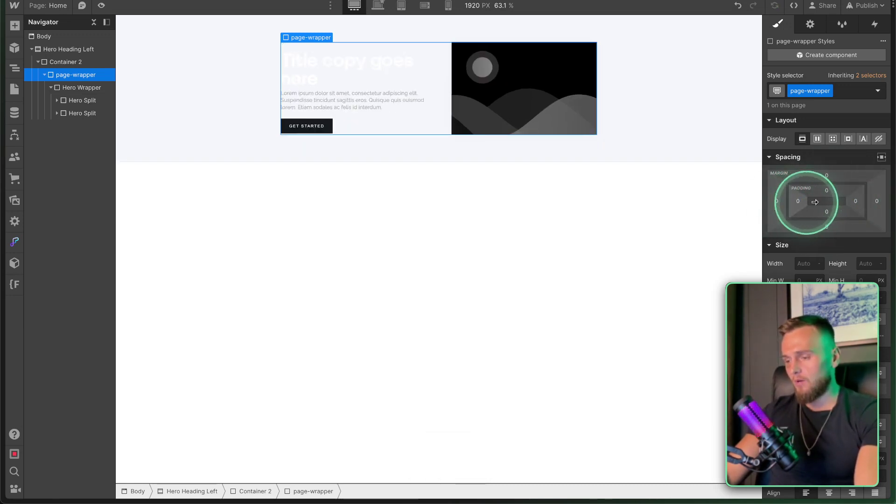
Step: Switch to the Untitled Framer project and examine page-wrapper's style settings and the Header's nested text layers
mouse_move(5, 200)
click(51, 307)
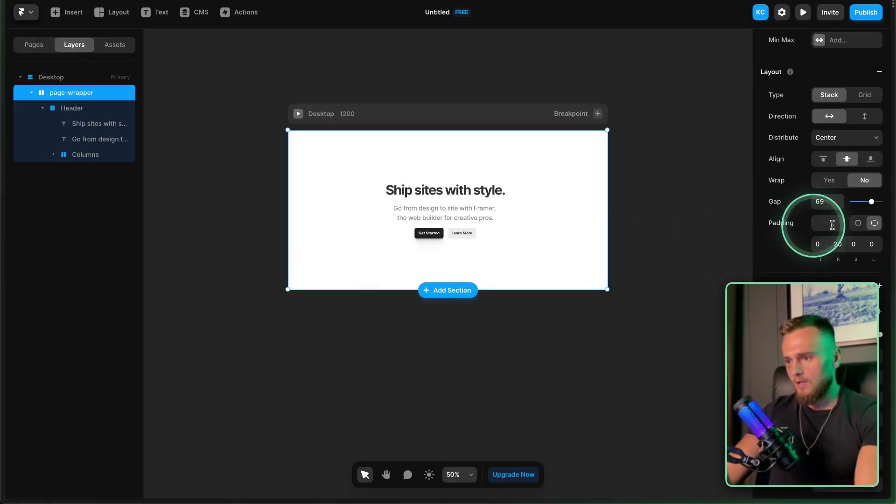
scroll(837, 282, down, 3)
scroll(833, 368, down, 1)
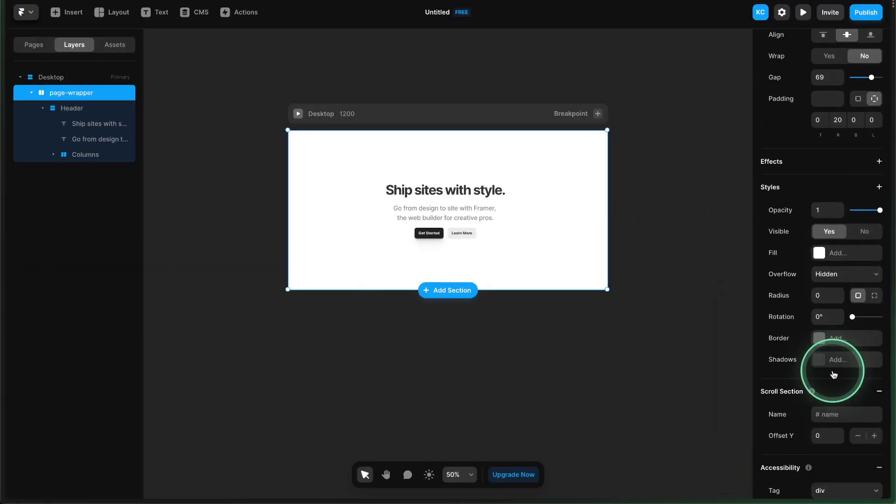
scroll(835, 373, down, 3)
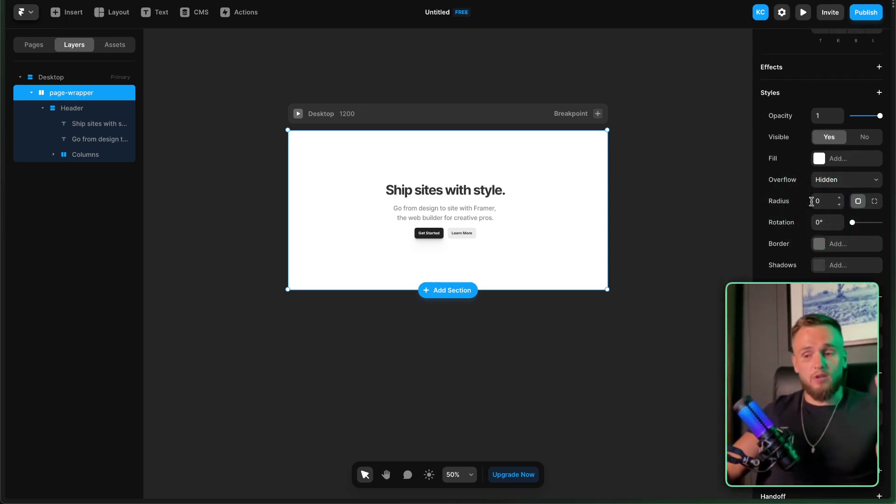
click(73, 108)
click(86, 123)
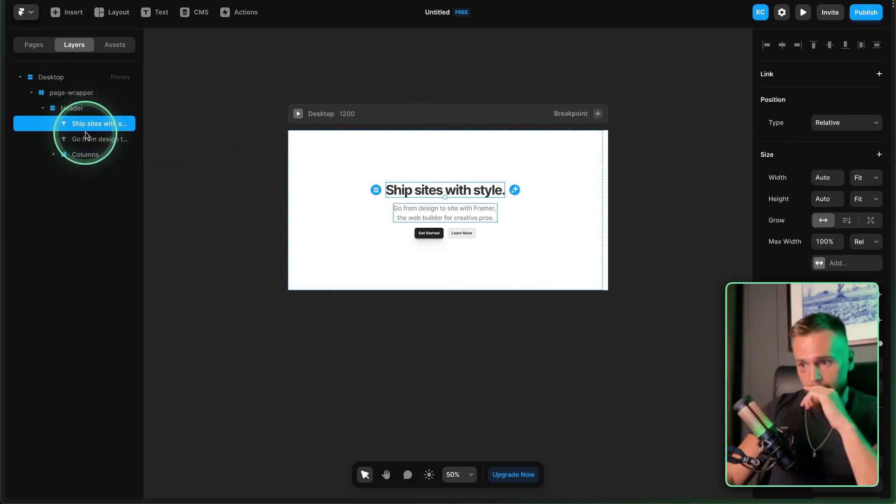
click(84, 139)
click(80, 111)
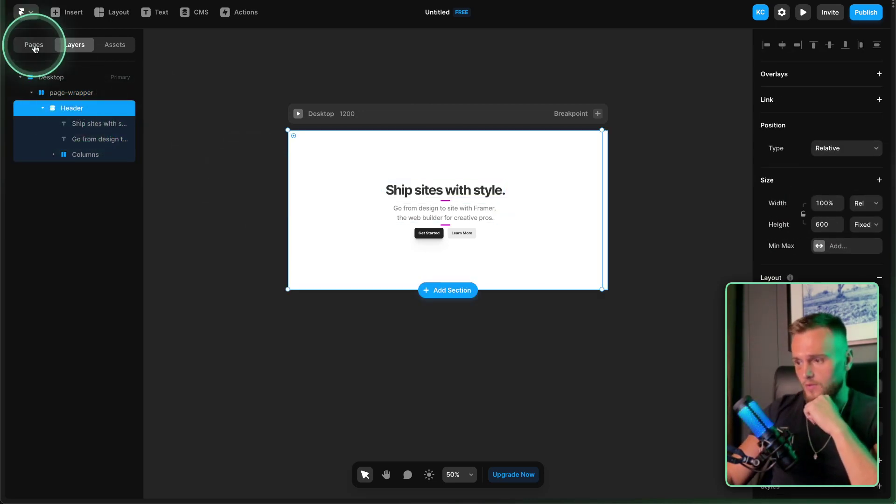
Step: Insert the two-column "Add Sections or Complete Pages" section below the header and collapse both top-level sections in the layer tree
click(68, 14)
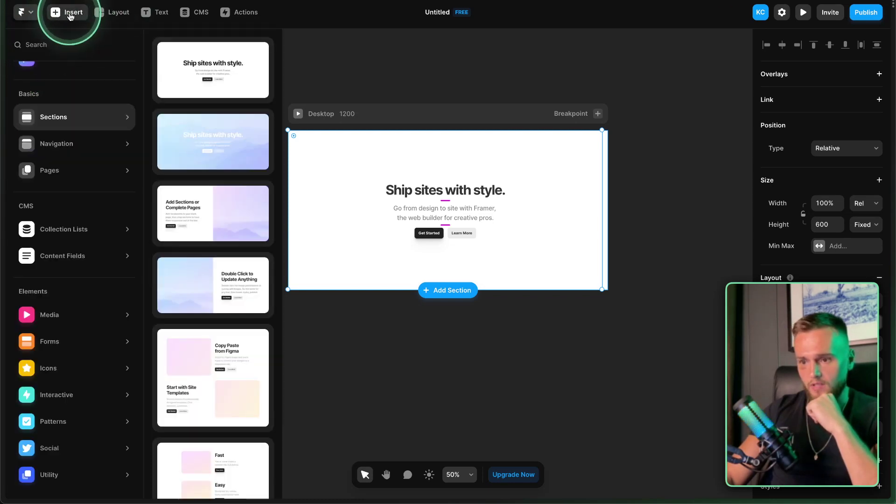
drag(192, 226, 443, 282)
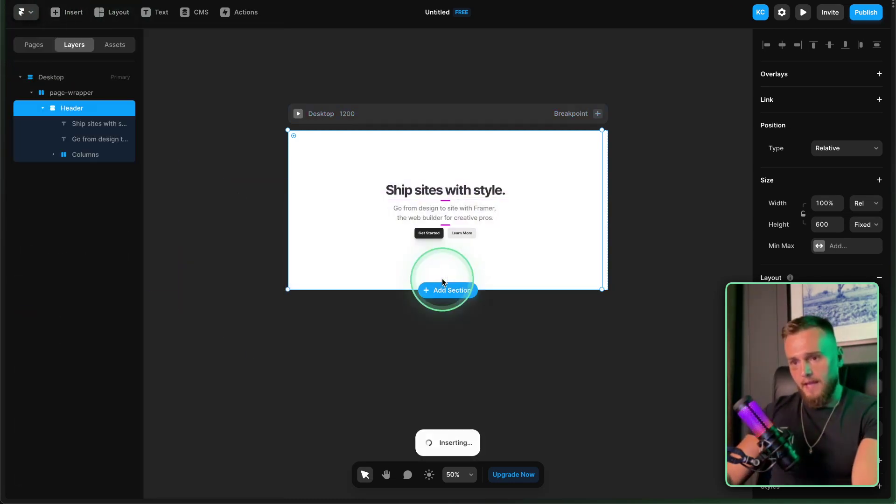
click(41, 108)
click(31, 93)
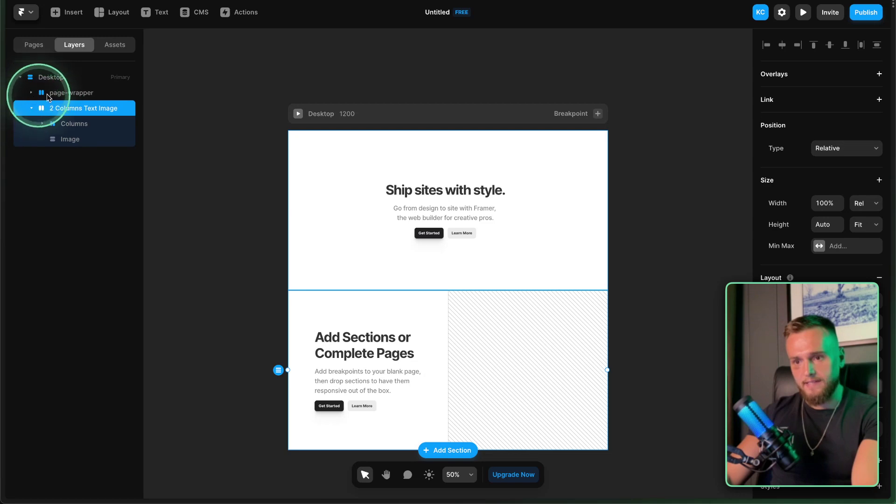
click(31, 108)
Step: Widen the Desktop breakpoint to 1640
click(60, 78)
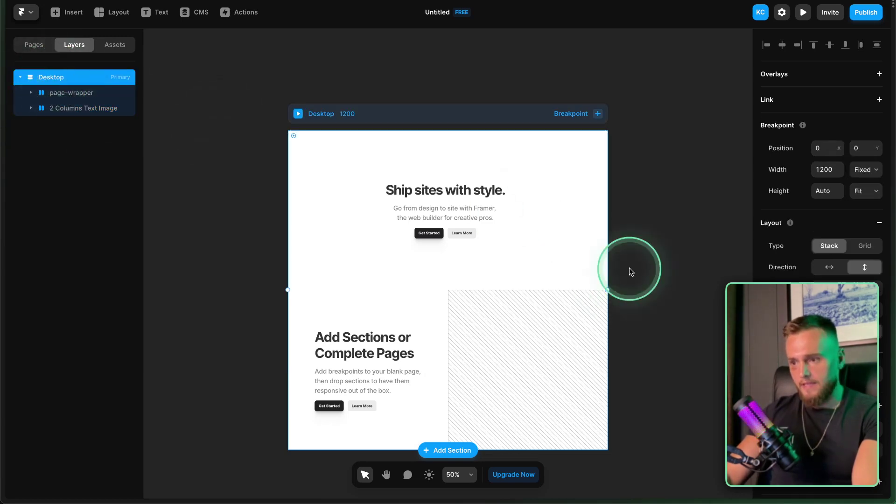
drag(608, 290, 552, 275)
click(200, 315)
scroll(209, 295, left, 3)
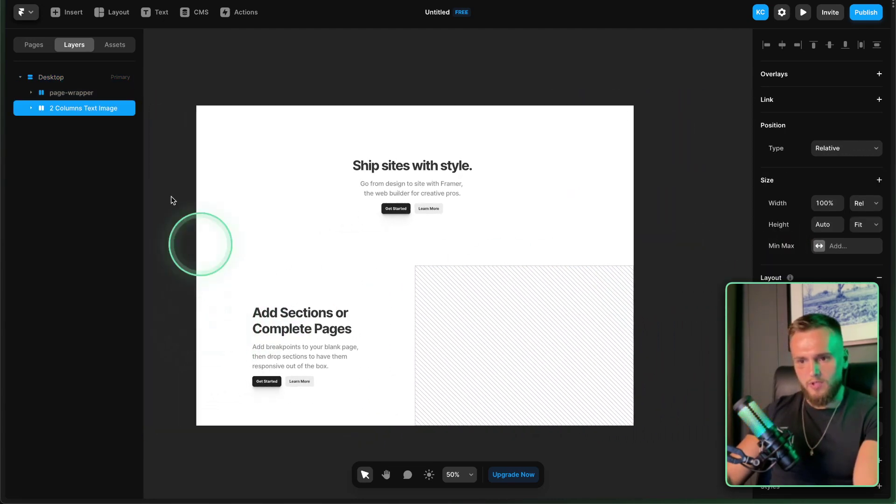
Step: Expand the 2 Columns Text Image section and its Columns layer to examine the nested layers and their names
click(31, 107)
double_click(70, 108)
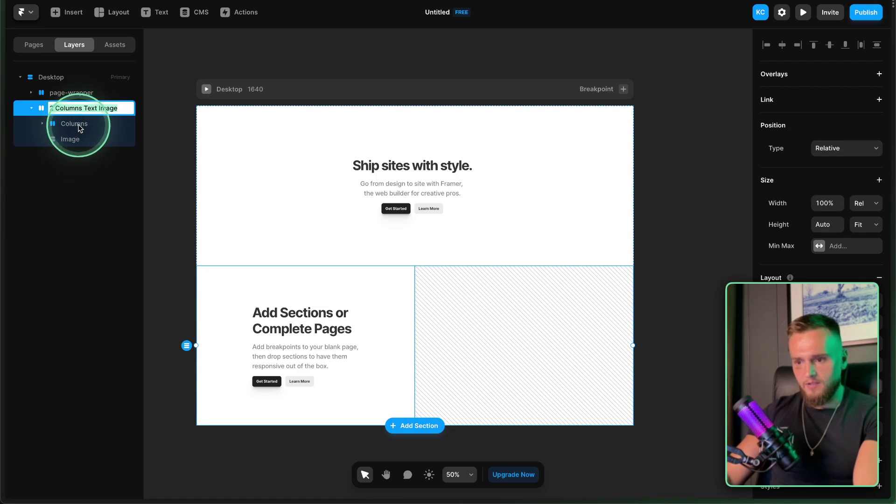
click(79, 128)
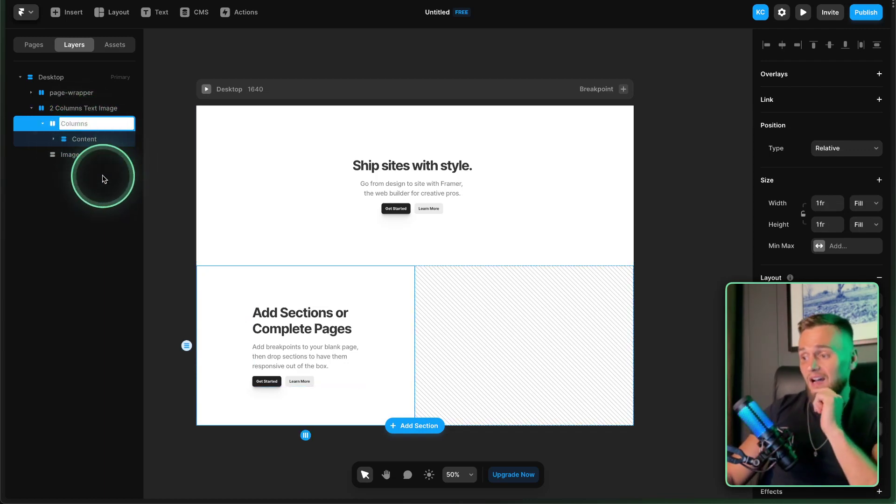
Step: Switch to the Webflow project and open page-wrapper's style selector for a new combo class
click(44, 326)
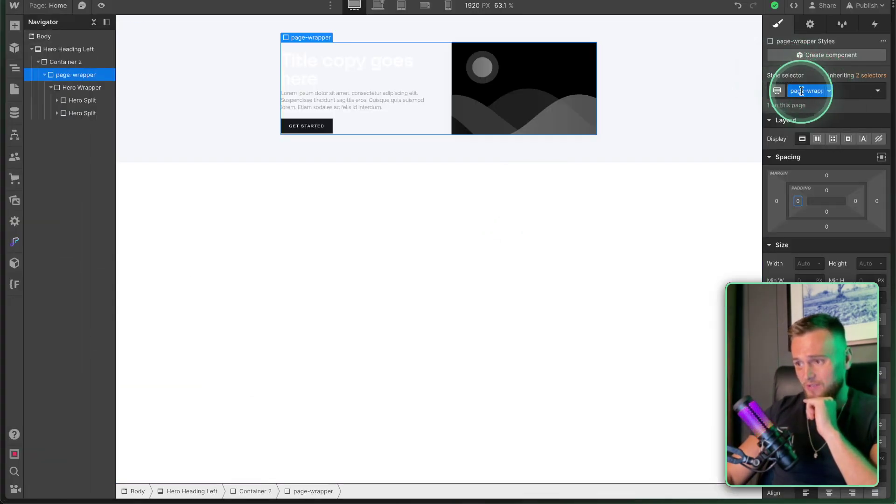
click(847, 92)
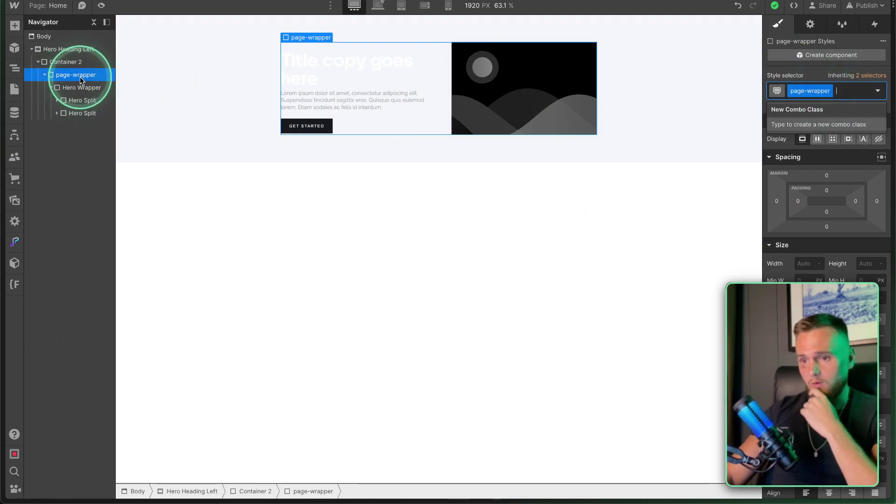
Step: Try to replace the Container 2 class on the hero's container with a new class named container
click(66, 62)
click(835, 90)
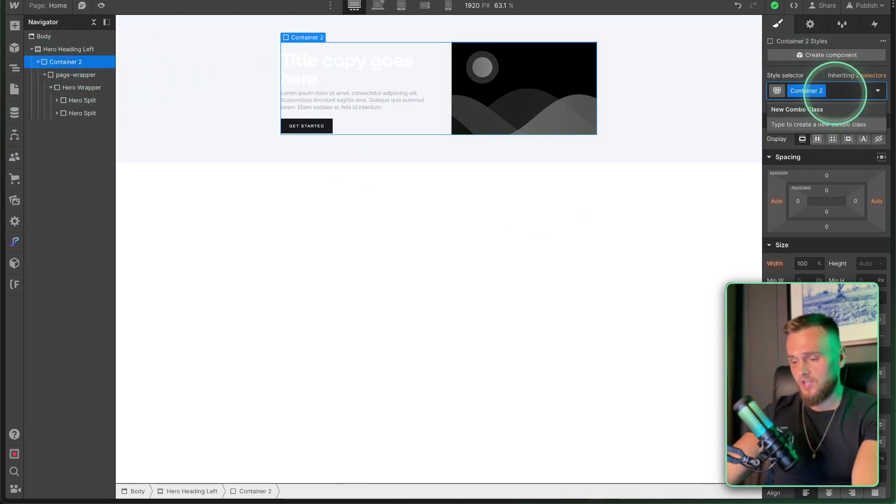
key(BackSpace)
text(conta)
key(Return)
Step: Try a maximum width of 102 rem on the container, and undo back to the Container 2 class
click(802, 298)
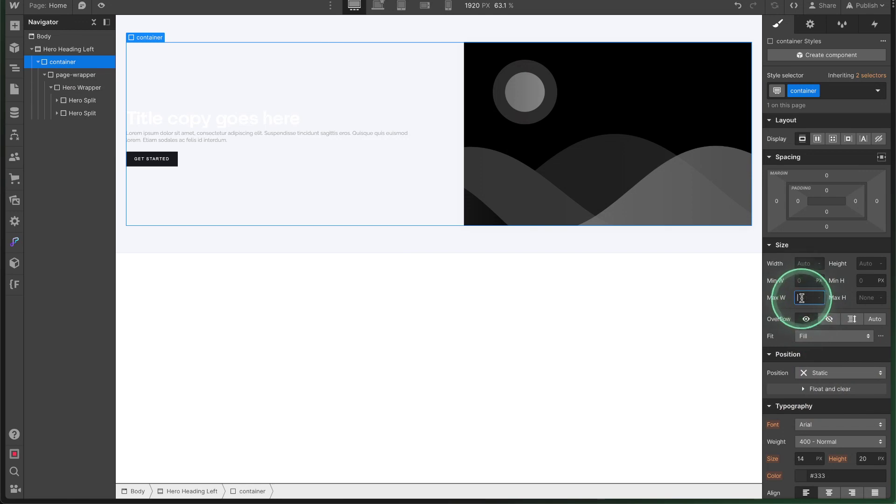
text(22rem)
key(Return)
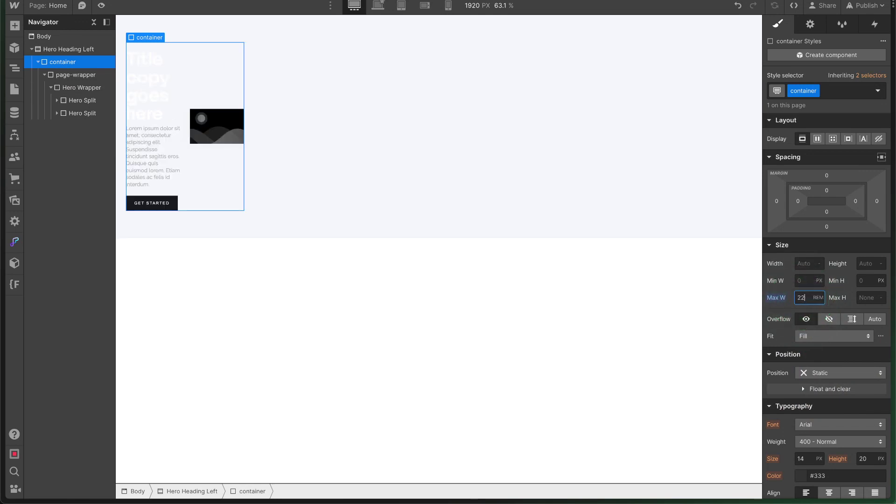
text(102)
key(Return)
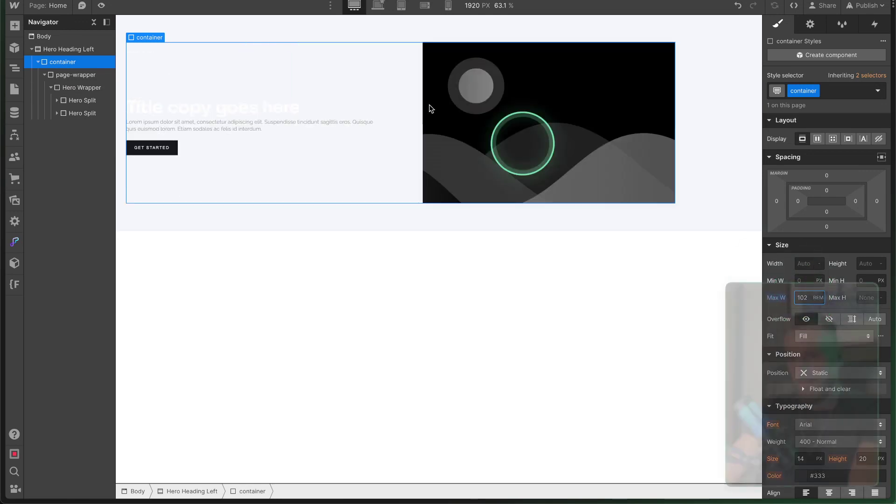
key(super+z)
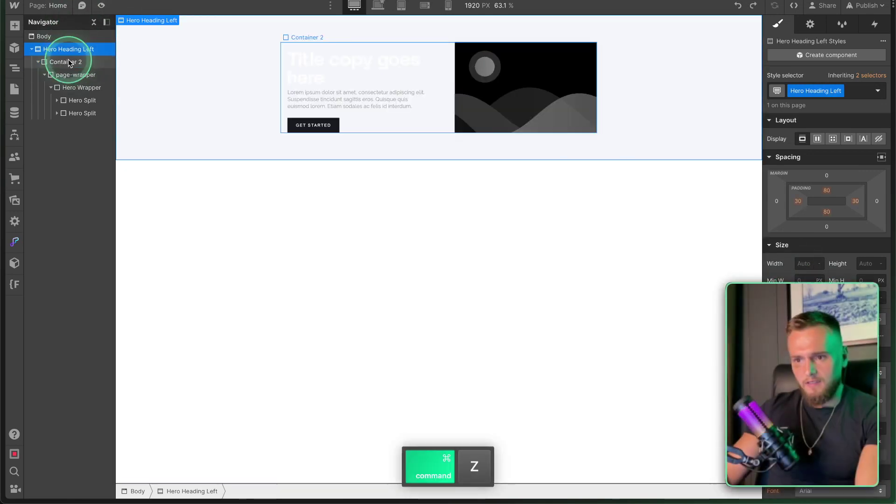
Step: Try to rename the hero container's Container 2 class to container
click(70, 61)
click(822, 90)
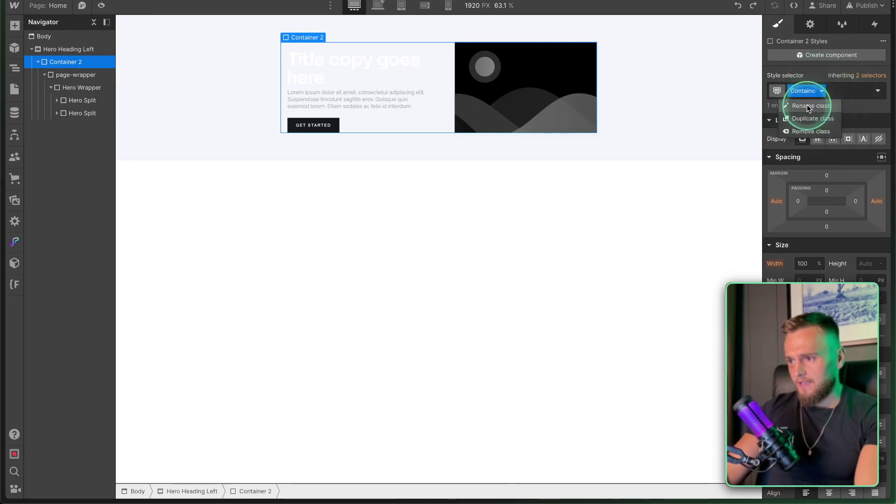
click(807, 103)
key(BackSpace)
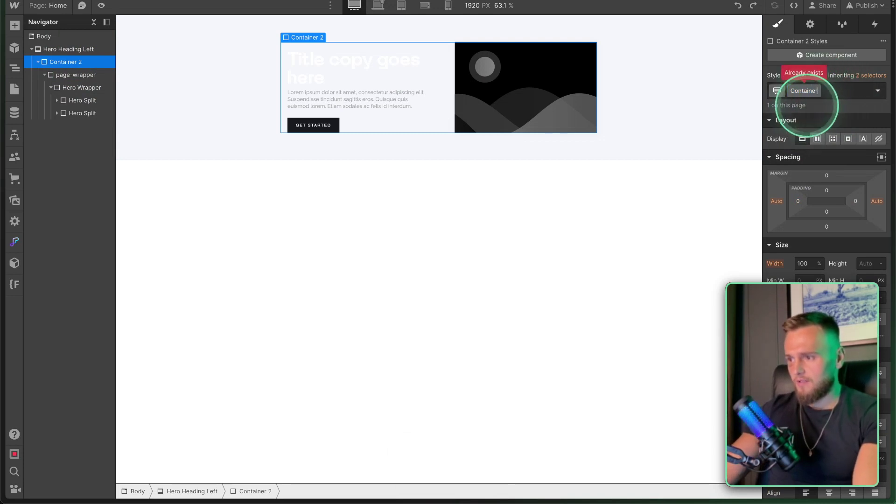
key(Left)
key(Left)
key(Left)
key(Left)
key(Left)
key(Left)
key(Left)
key(BackSpace)
key(BackSpace)
text(co)
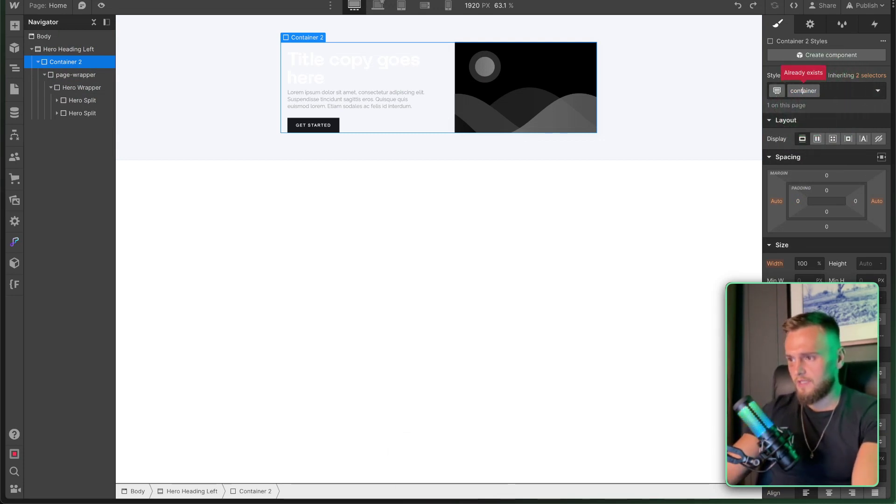
Step: Clean up the unused styles to free the name, and rename the Container 2 class to container
click(841, 24)
click(867, 42)
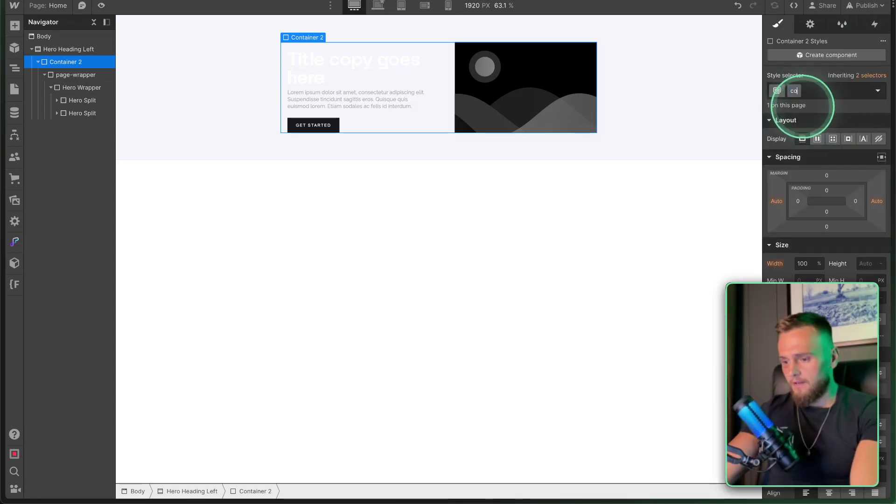
text(ntainer)
key(Return)
Step: Add a Div Block inside the Hero Heading Left section and assign it the existing container class
click(37, 62)
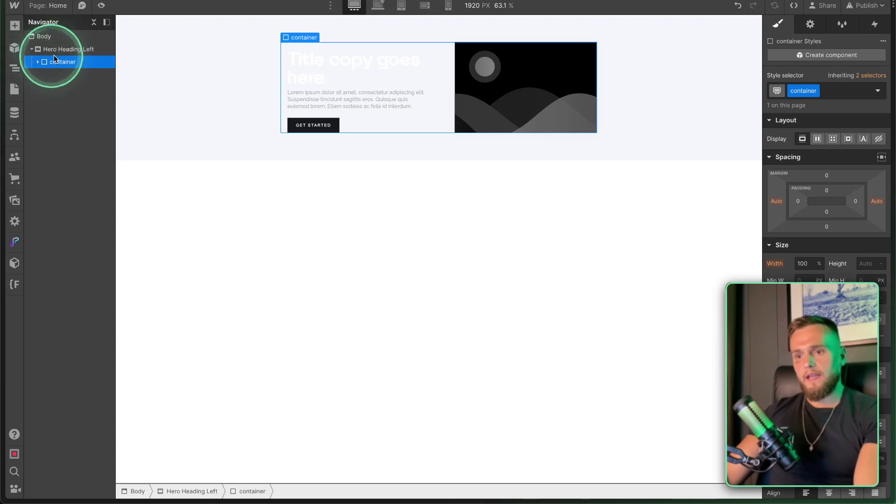
click(58, 53)
key(super+e)
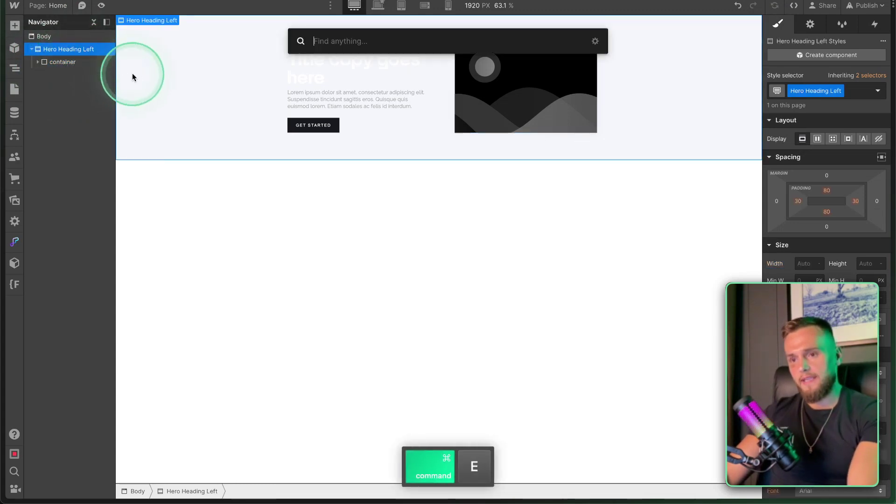
text(di)
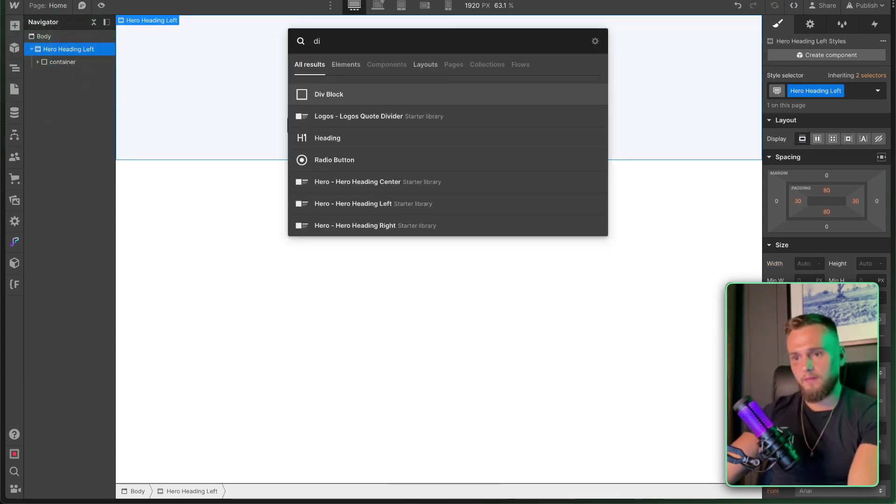
key(Return)
click(797, 90)
text(conta)
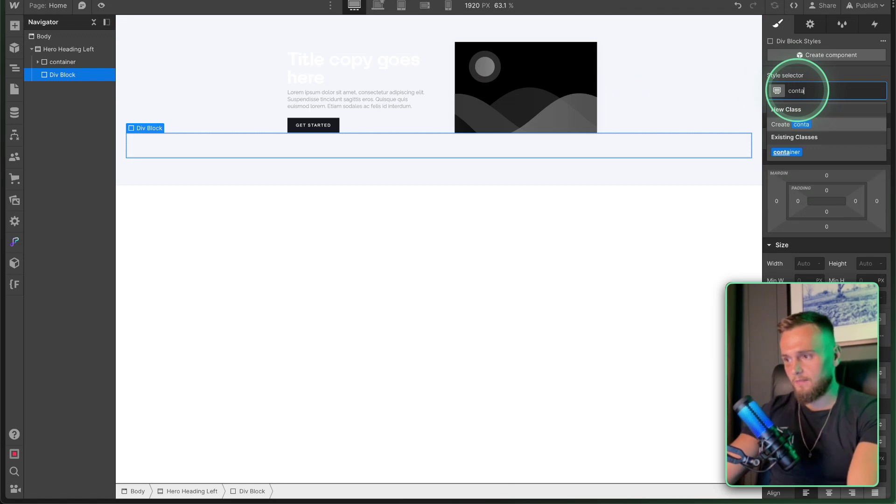
click(786, 152)
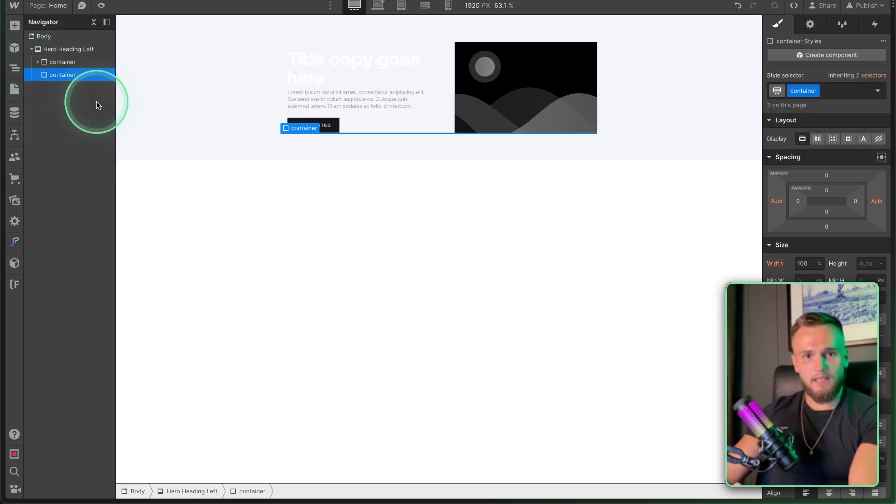
Step: Add the combo class is-large to the empty container and set its maximum width to 1200 px
mouse_move(2, 240)
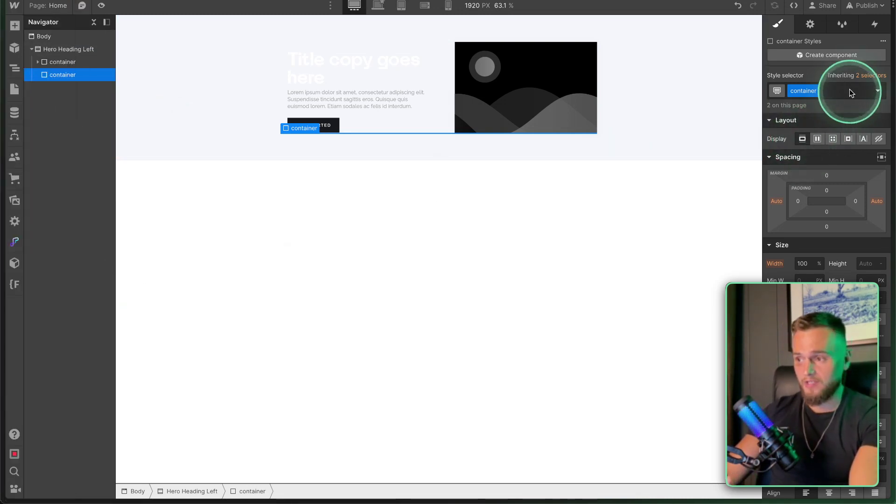
click(836, 91)
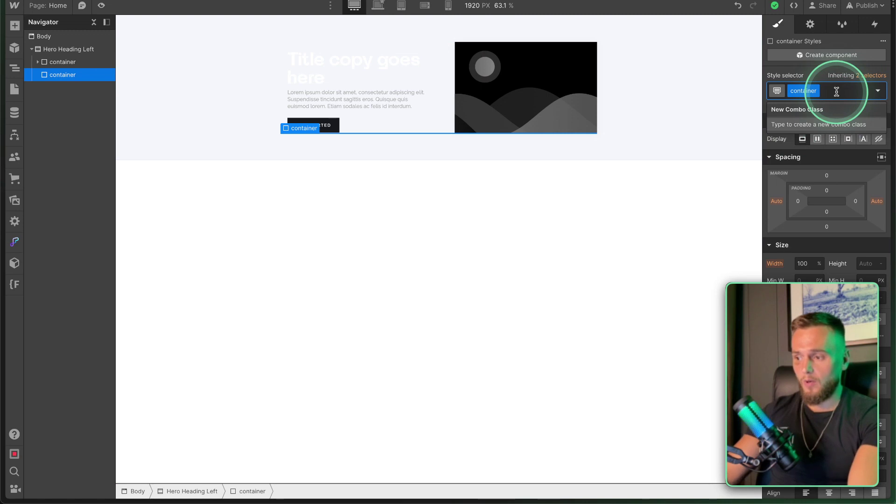
text(is-large)
key(Return)
click(812, 321)
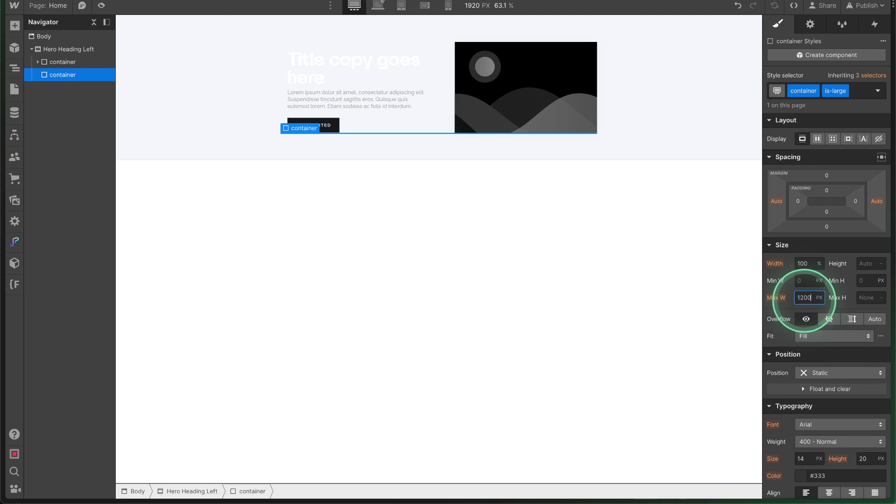
text(1200)
key(Return)
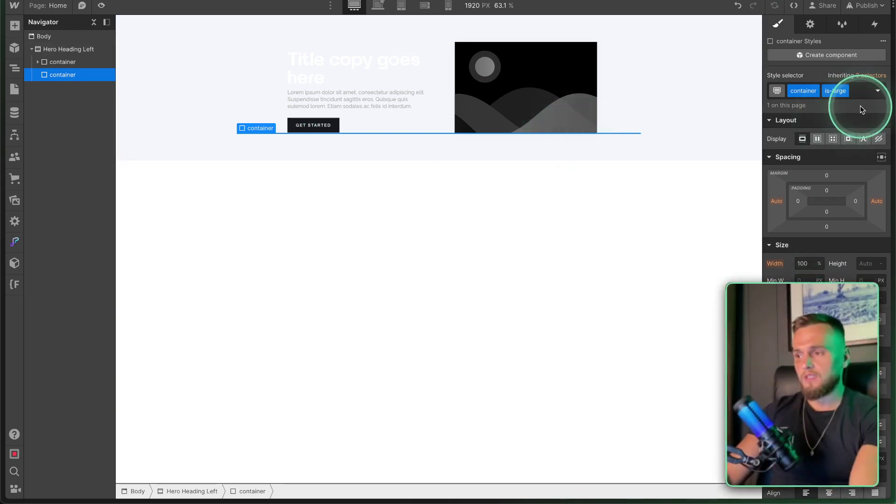
Step: Remove the is-large combo class from the empty container and reapply it from the existing combo classes
click(861, 93)
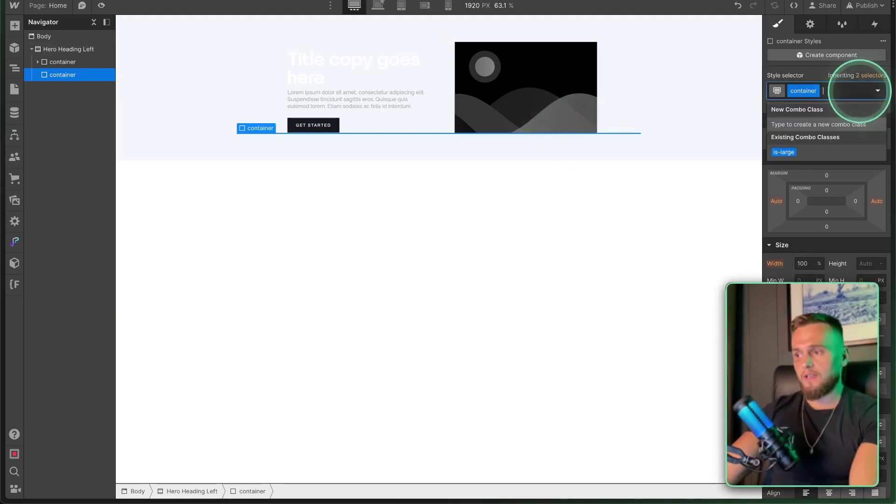
click(782, 151)
Step: Switch to the Framer project and rename the Columns layer in 2 Columns Text Image as column
mouse_move(2, 187)
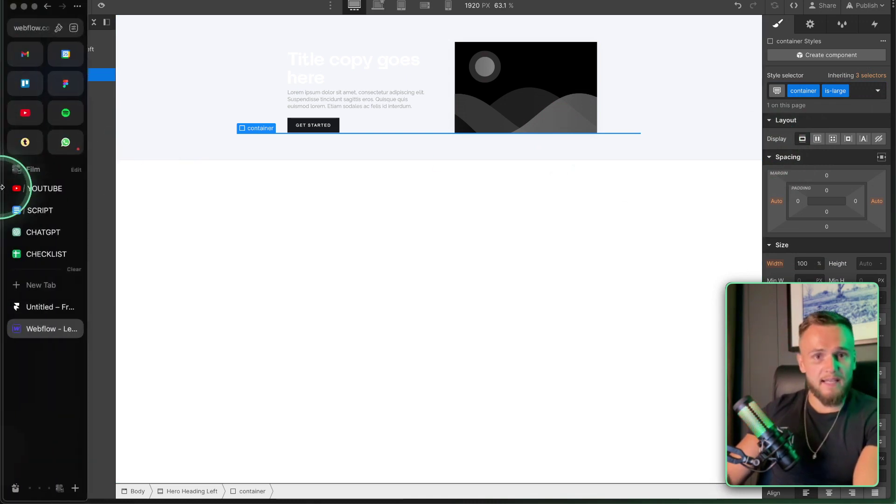
click(38, 303)
double_click(77, 123)
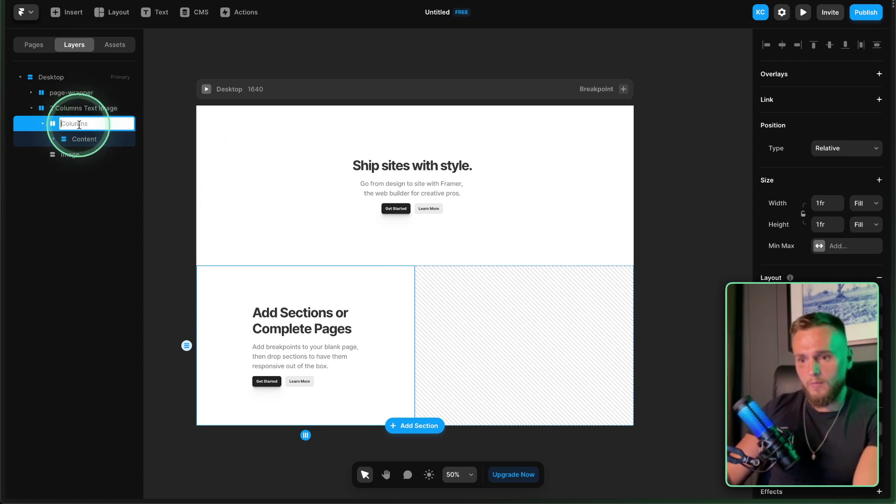
text(column)
key(Return)
Step: Duplicate the column layer within the 2 Columns Text Image section and delete the Image layer
key(super+c)
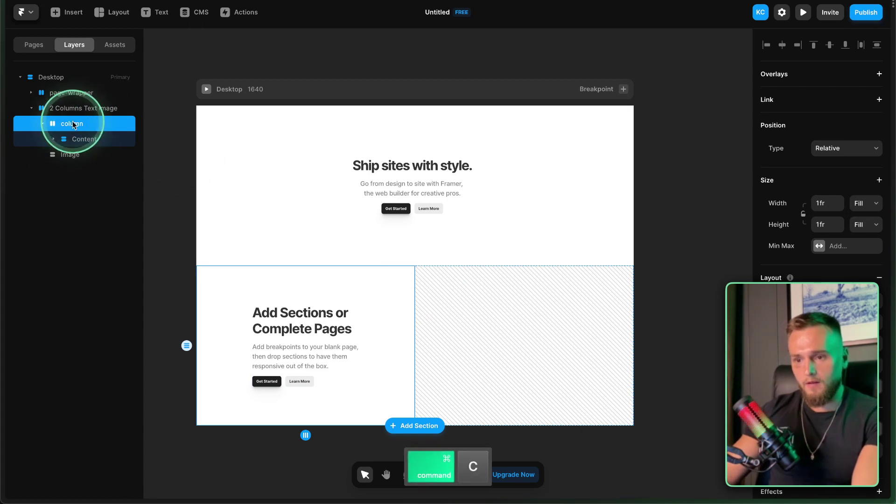
key(super+v)
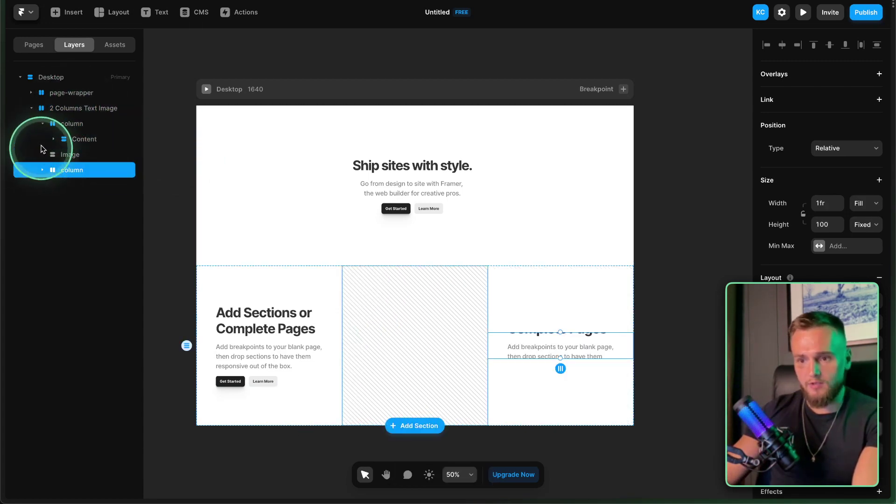
click(43, 124)
click(68, 136)
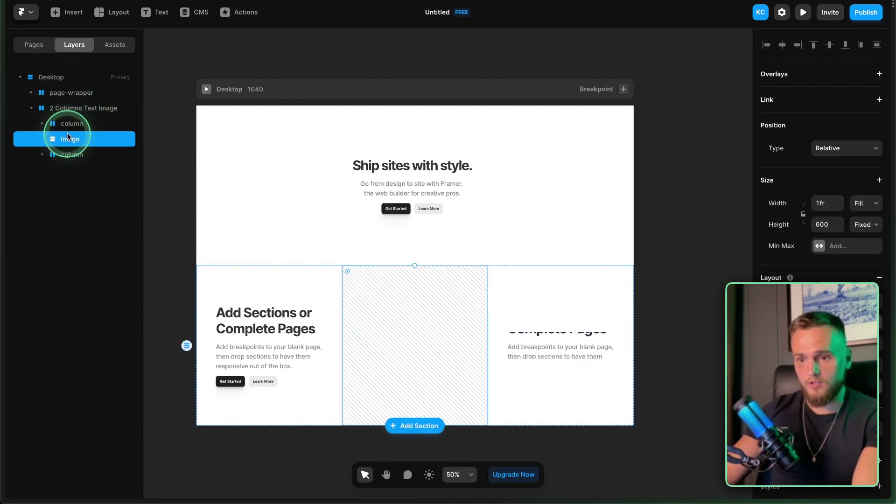
key(Delete)
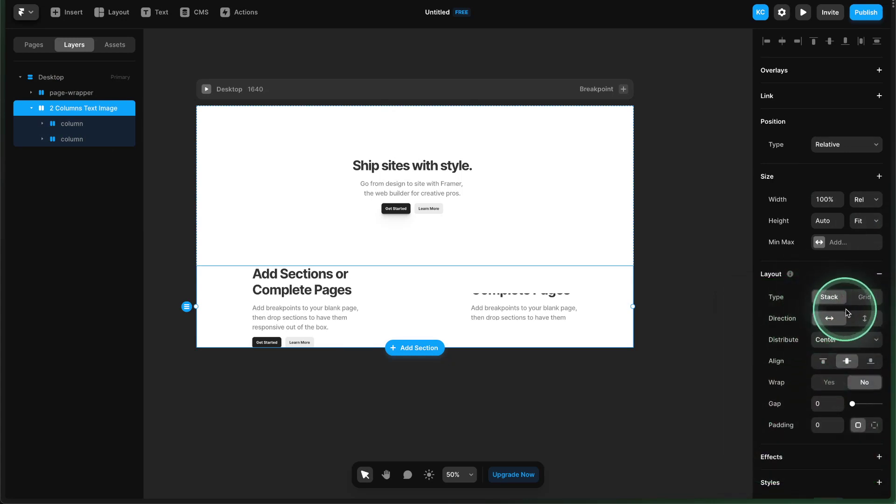
Step: Stack the section's two column layers vertically and resize each to a height of about 420
click(858, 318)
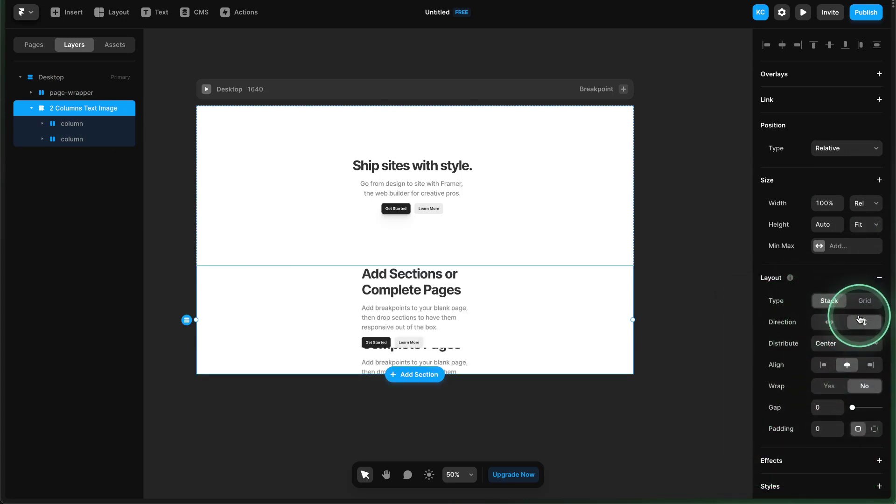
click(481, 359)
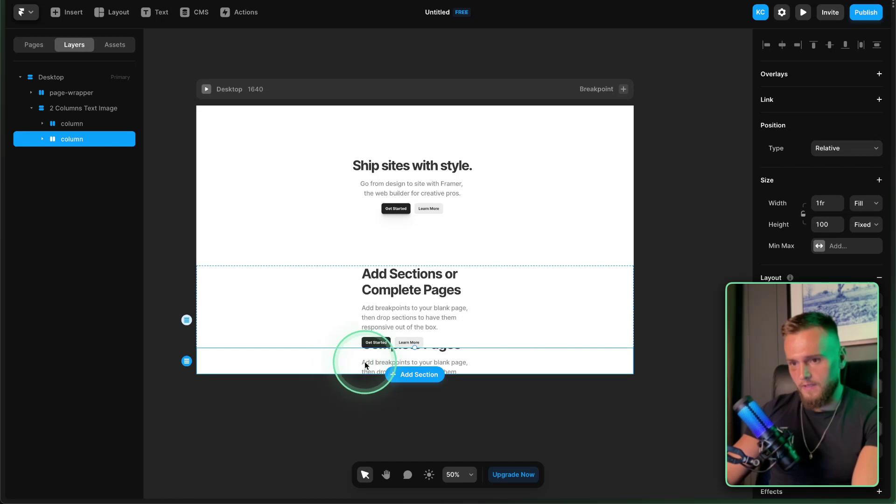
click(71, 123)
drag(480, 374, 482, 457)
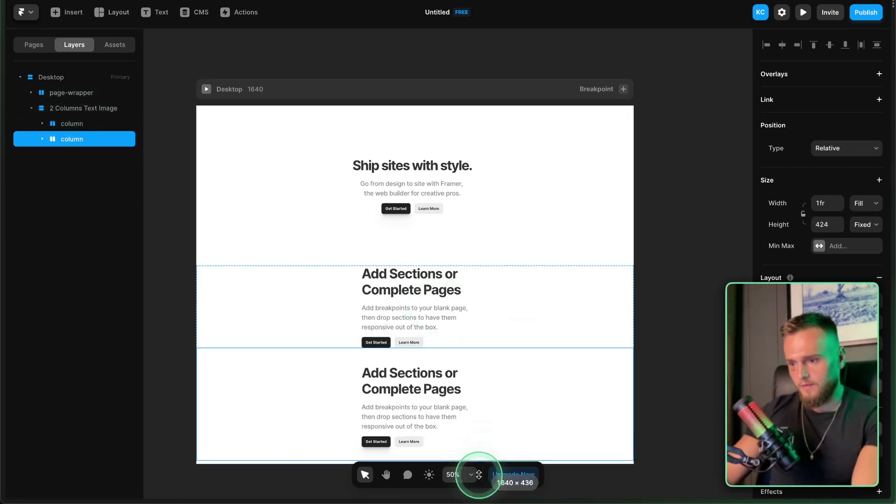
scroll(509, 422, down, 2)
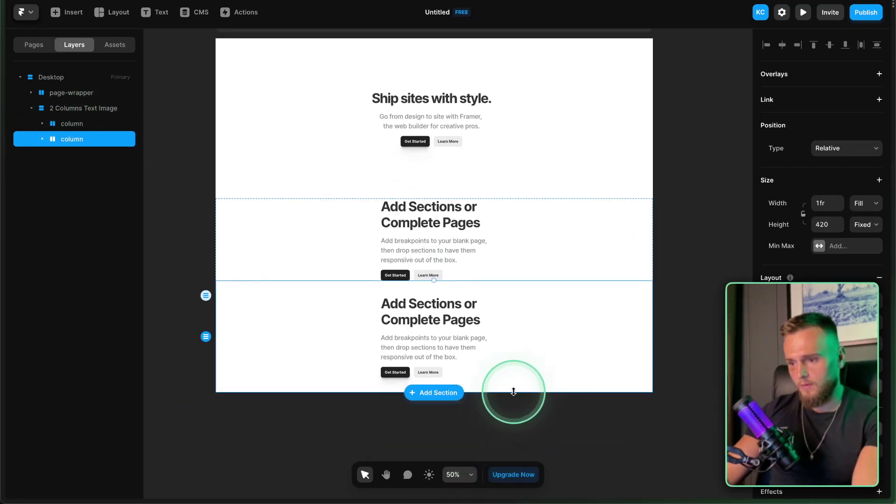
click(513, 255)
drag(514, 279, 516, 282)
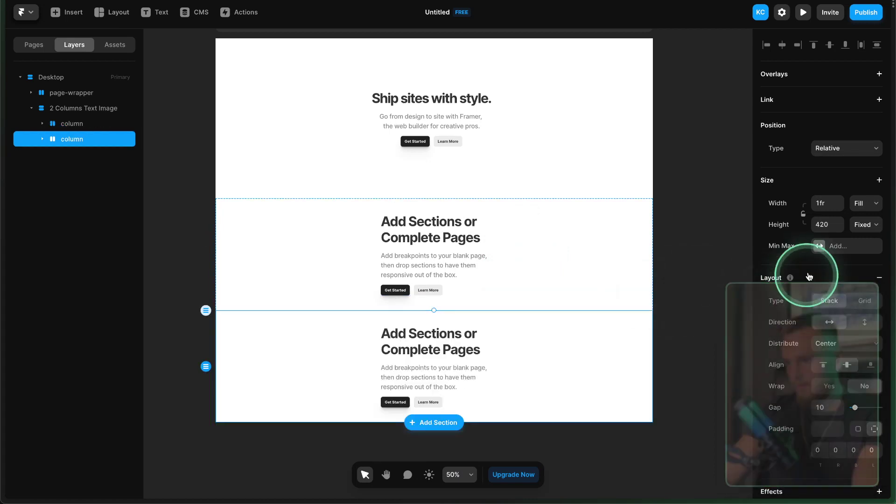
Step: Set the lower column's height to 500 and select the upper column to compare their heights
click(827, 225)
text(5)
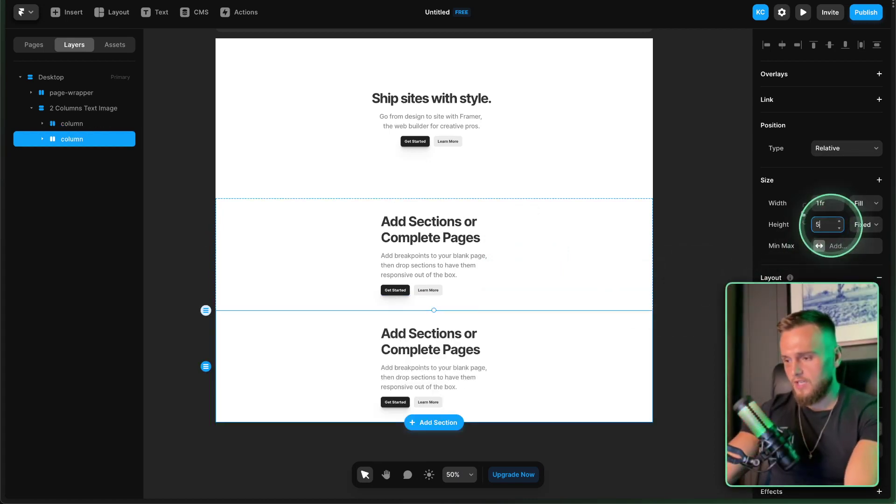
text(00)
key(Return)
click(70, 123)
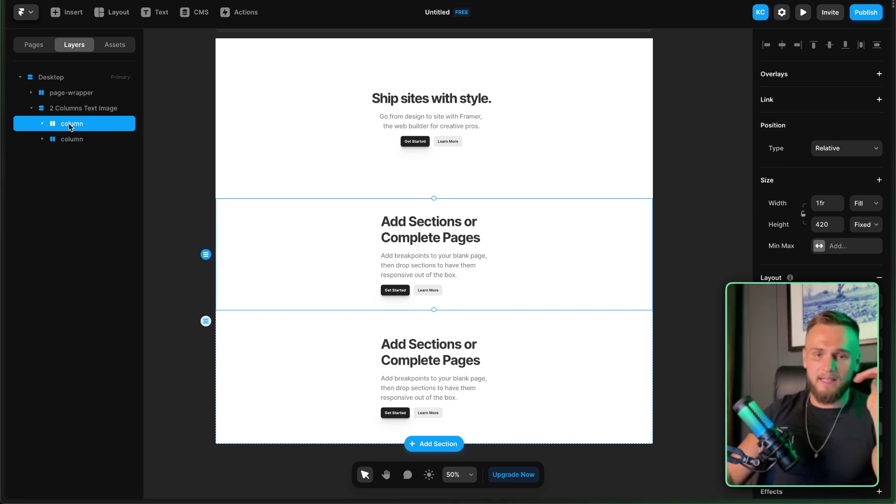
click(283, 214)
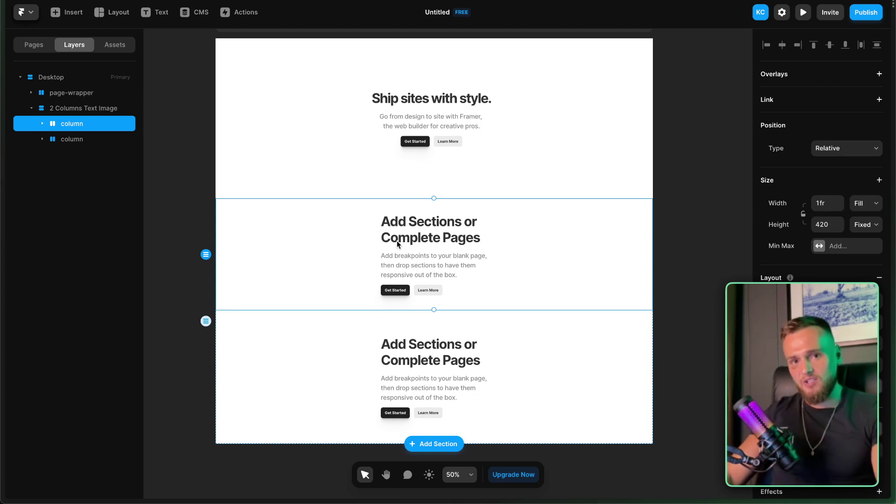
Step: Switch back to the Webflow project
mouse_move(2, 201)
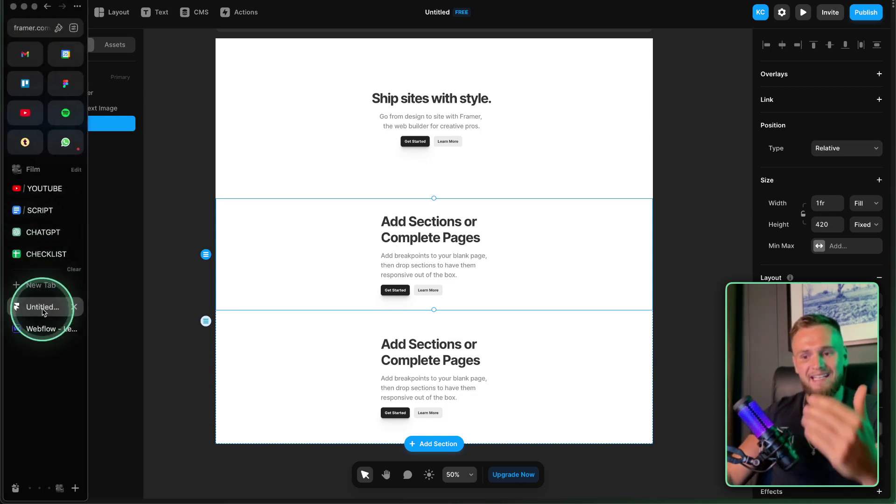
click(43, 321)
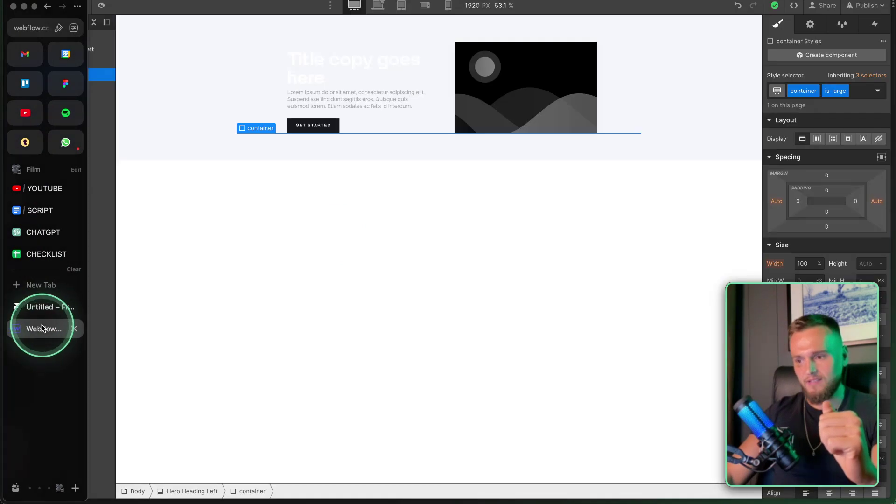
Step: Inspect the hero section's Shadow Two image and the site's components list, and select the Hero Heading Left section
click(321, 266)
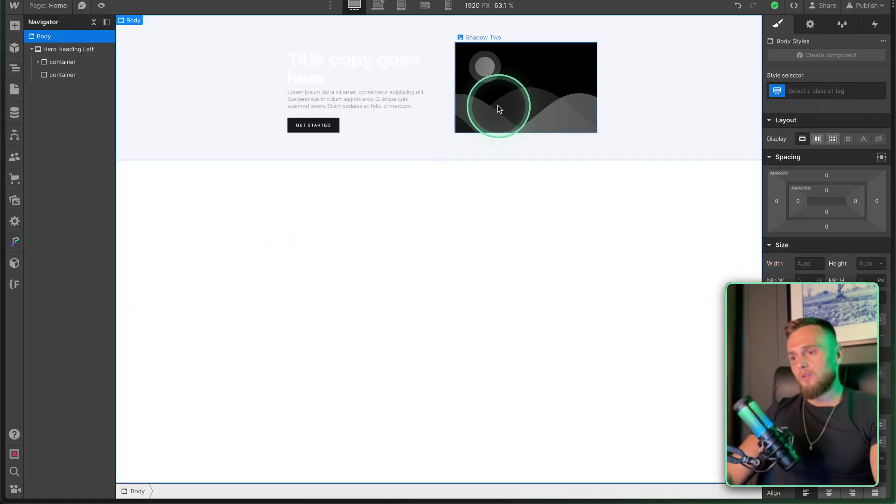
click(478, 112)
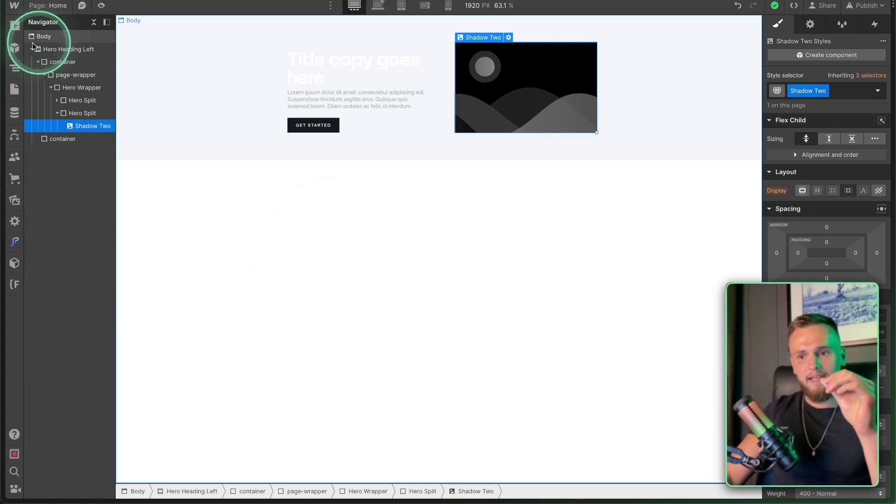
key(shift+a)
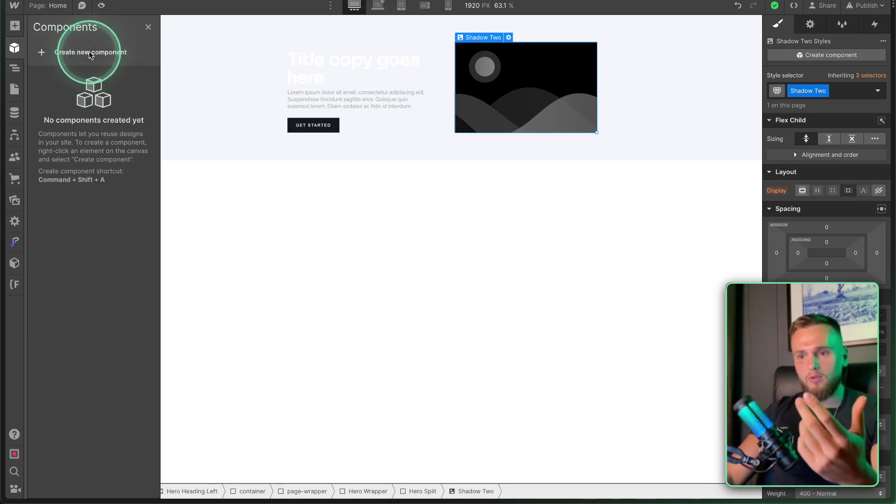
click(368, 132)
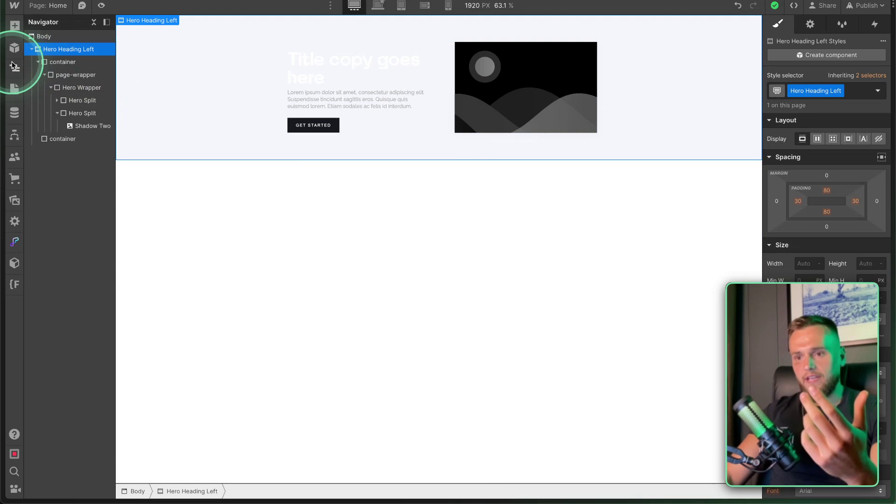
Step: Add the Team Circles section from the Starter library to the page
click(15, 28)
scroll(55, 347, down, 4)
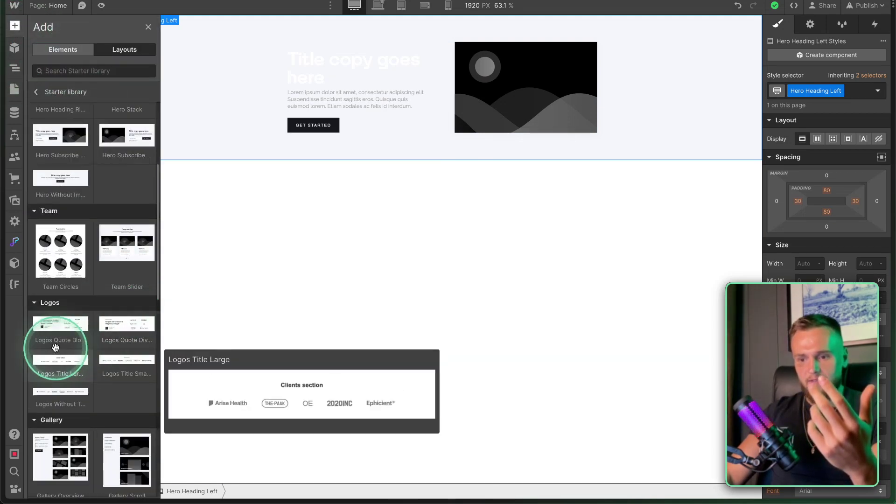
click(15, 47)
click(14, 26)
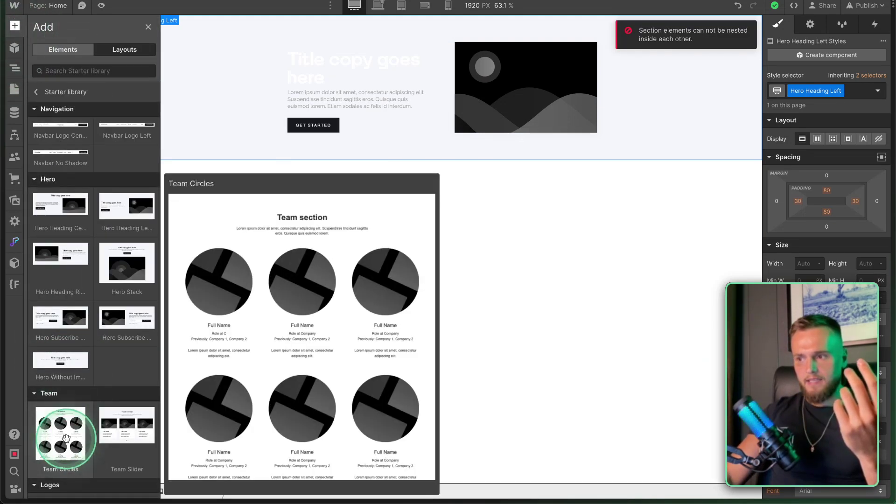
Step: Delete the Hero Heading Left section so that Team Circles is the page's only section
key(z)
click(39, 36)
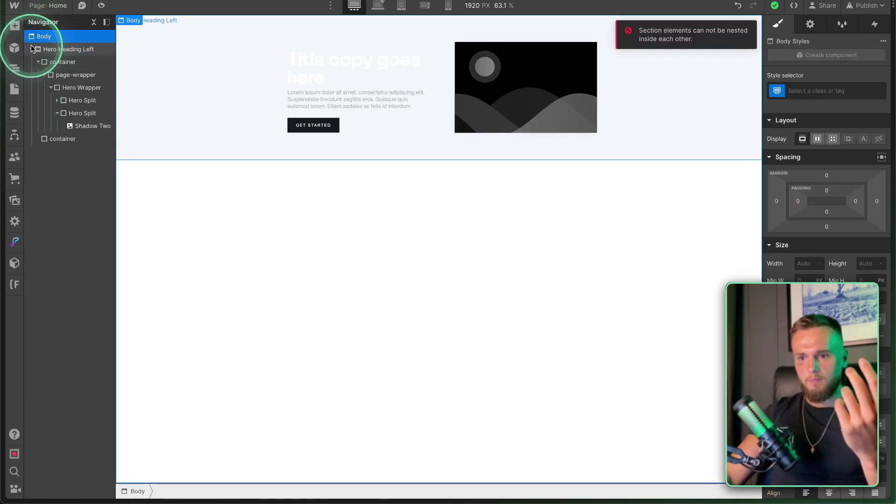
click(31, 49)
click(37, 49)
key(Delete)
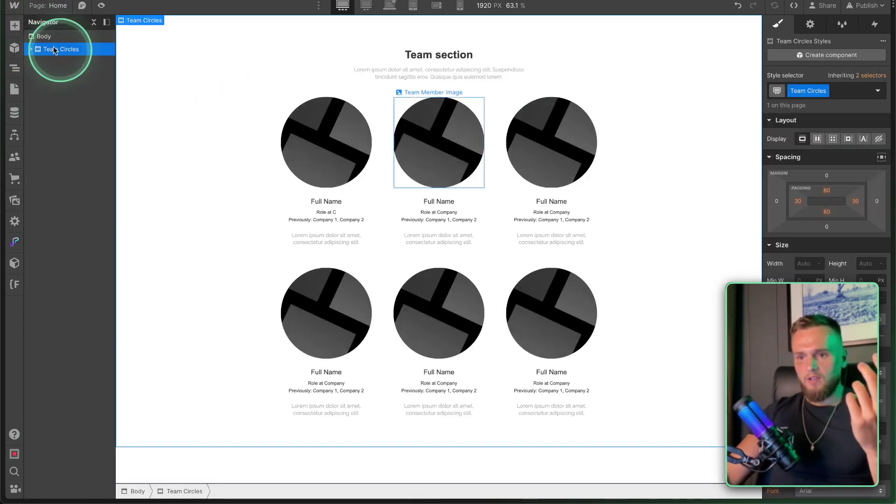
Step: Create a component named "team" from the Team Circles section
right_click(140, 21)
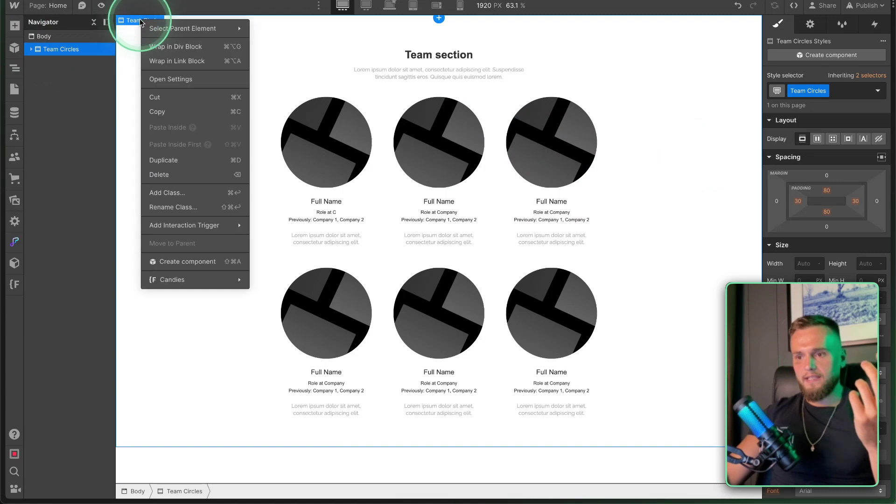
click(188, 261)
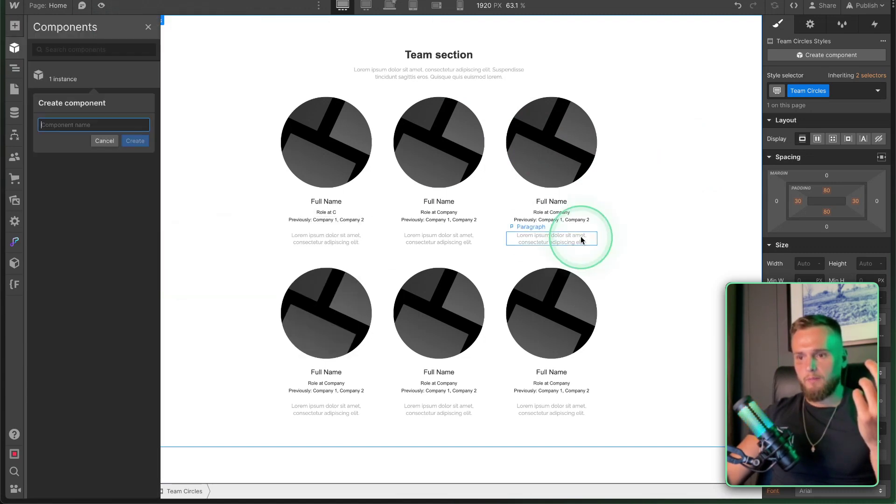
text(team)
key(Return)
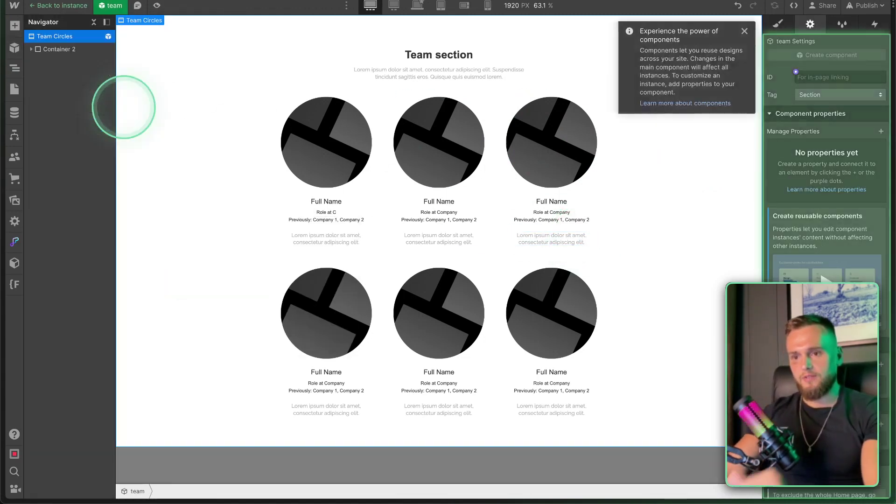
Step: Hide the last three Team Cards of the Team Grid inside the team component and return to the page
click(438, 140)
click(514, 262)
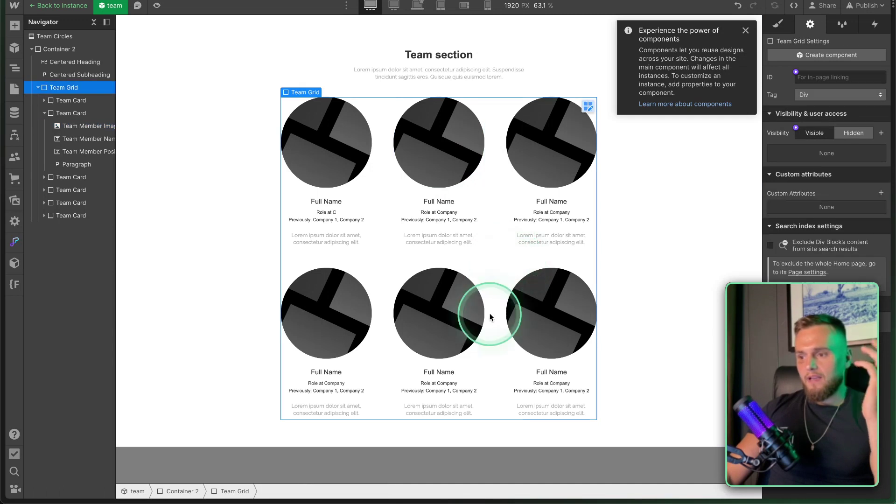
click(520, 312)
click(41, 215)
click(43, 112)
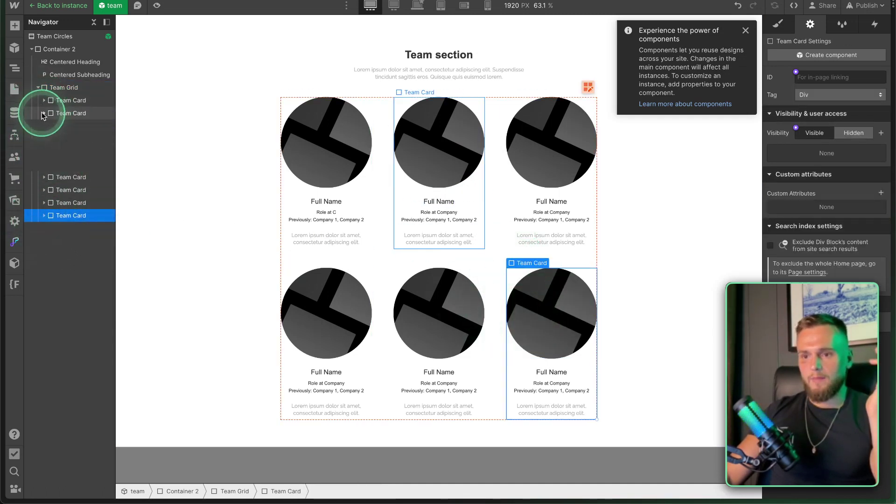
click(837, 137)
click(71, 151)
click(854, 133)
click(71, 139)
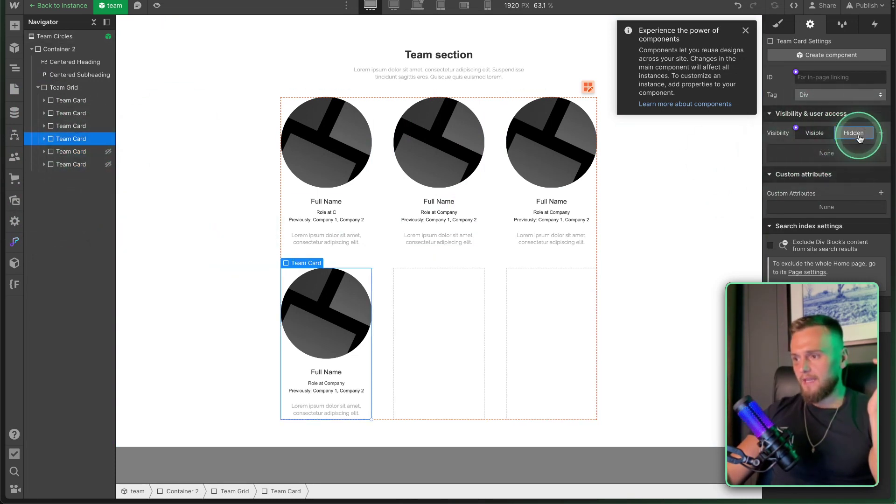
click(854, 133)
click(564, 295)
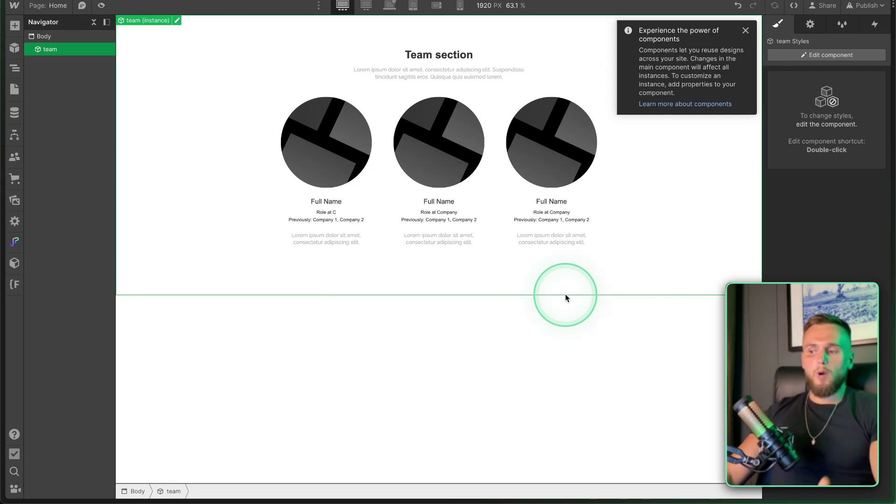
Step: Switch to the Framer project
click(166, 243)
mouse_move(2, 210)
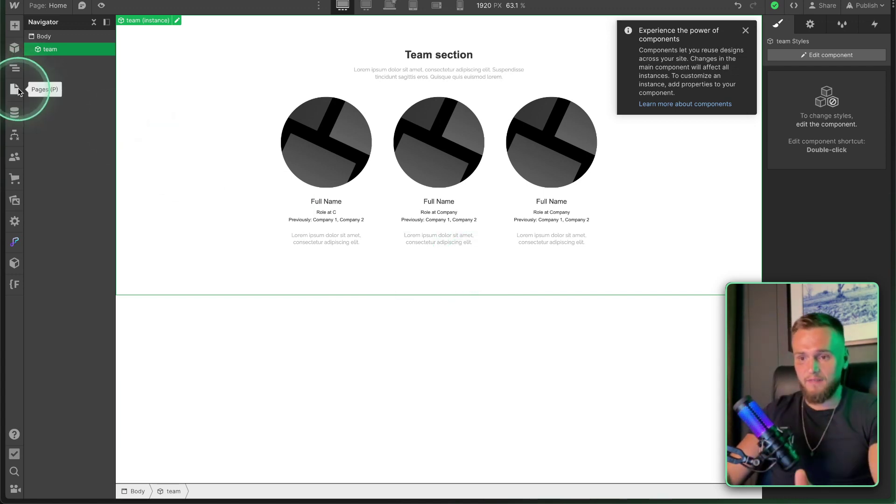
click(39, 308)
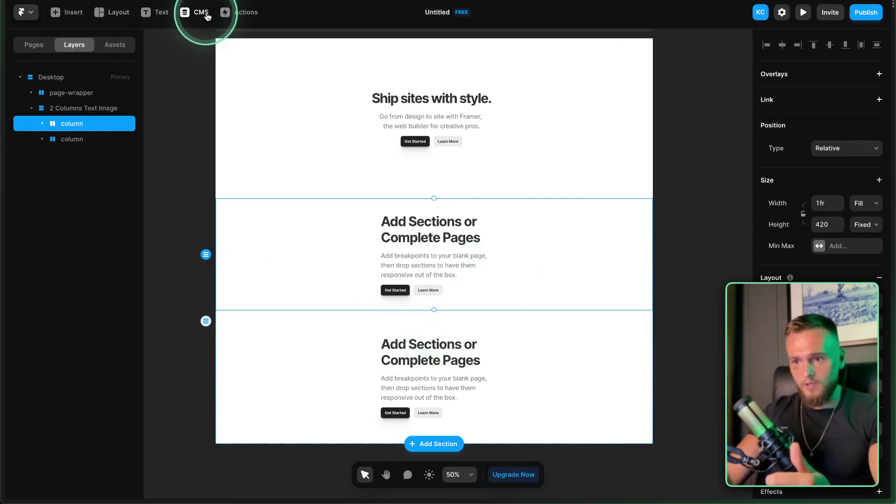
Step: Look through the project's pages and the insertable sections, navigation bars and elements
click(35, 44)
click(70, 23)
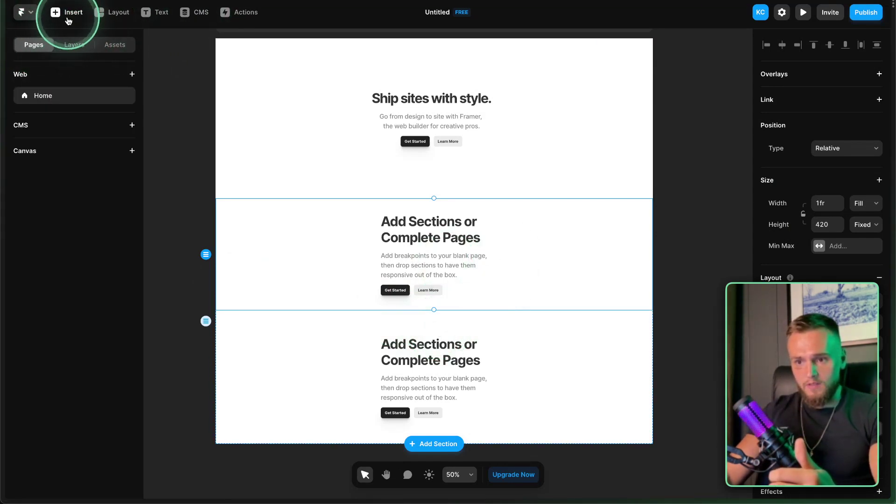
click(70, 185)
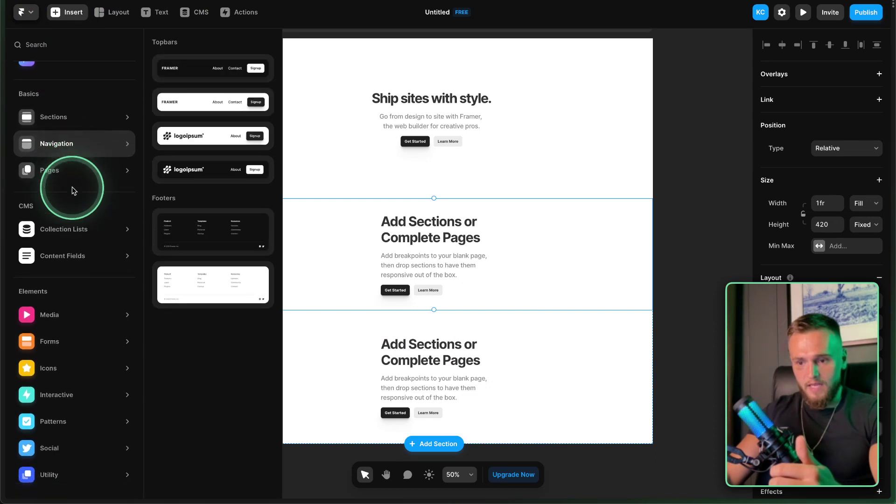
click(123, 35)
Step: Create a component named Header from the "Ship sites with style." section
click(233, 122)
right_click(321, 117)
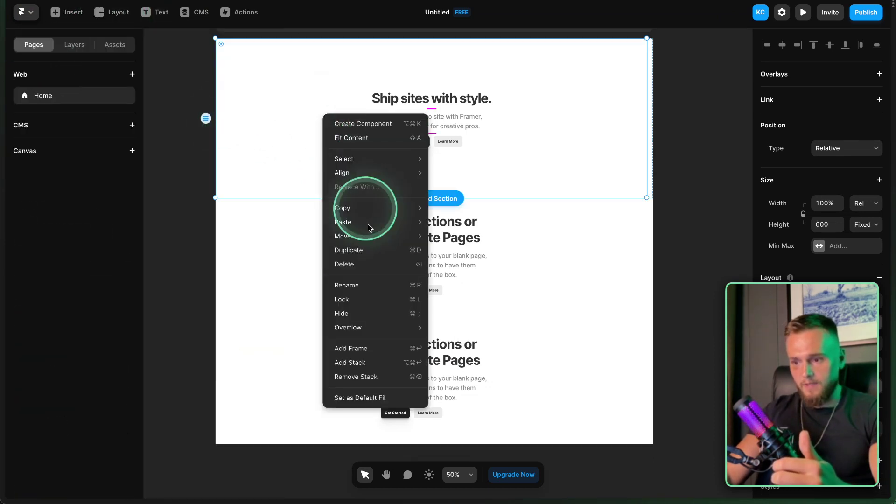
click(381, 124)
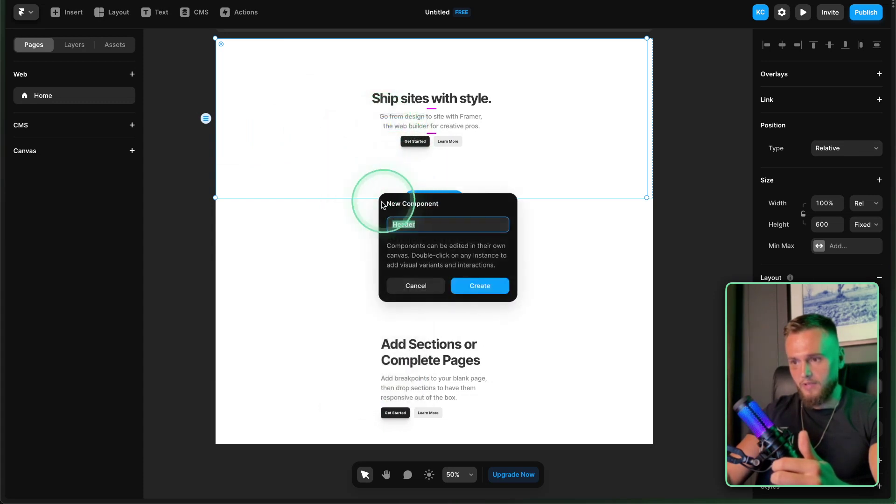
click(478, 286)
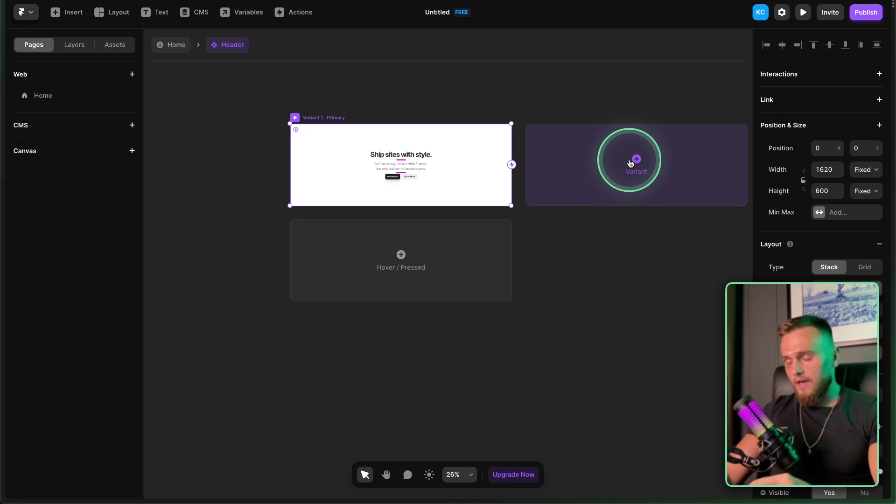
Step: Add a second variant to the Header component and remove the word "with" from that variant's heading
click(630, 162)
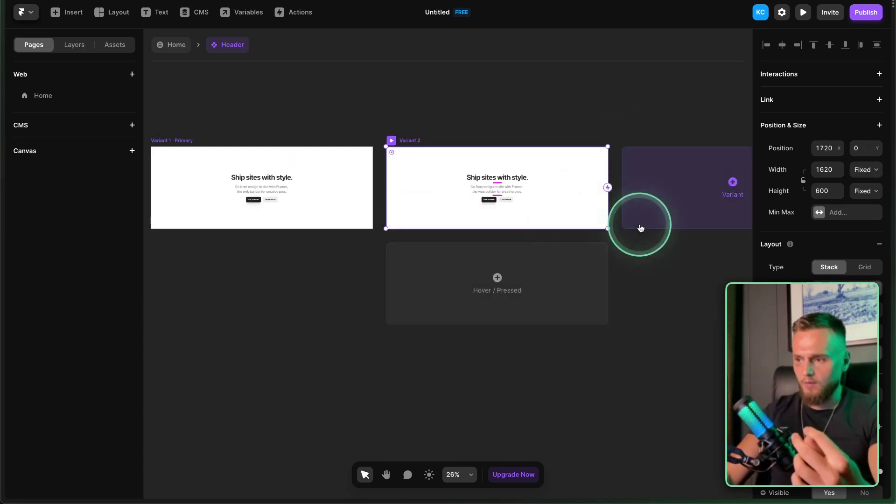
scroll(640, 225, right, 1)
click(489, 171)
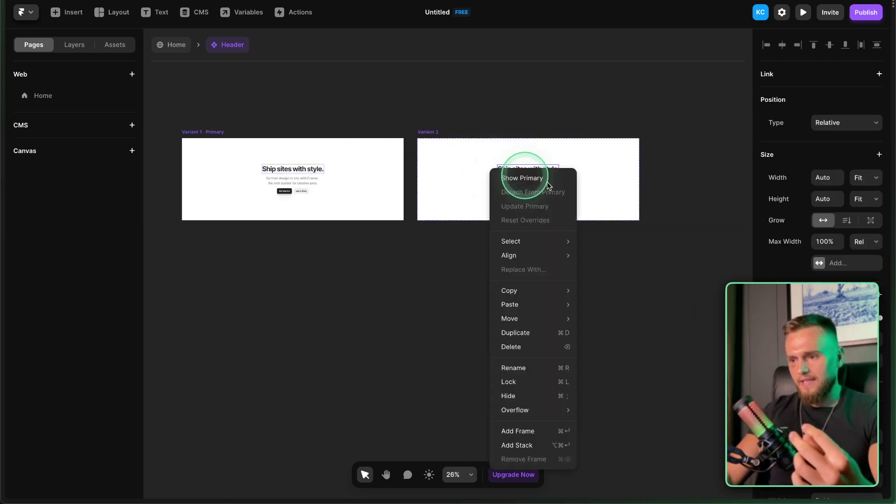
key(Escape)
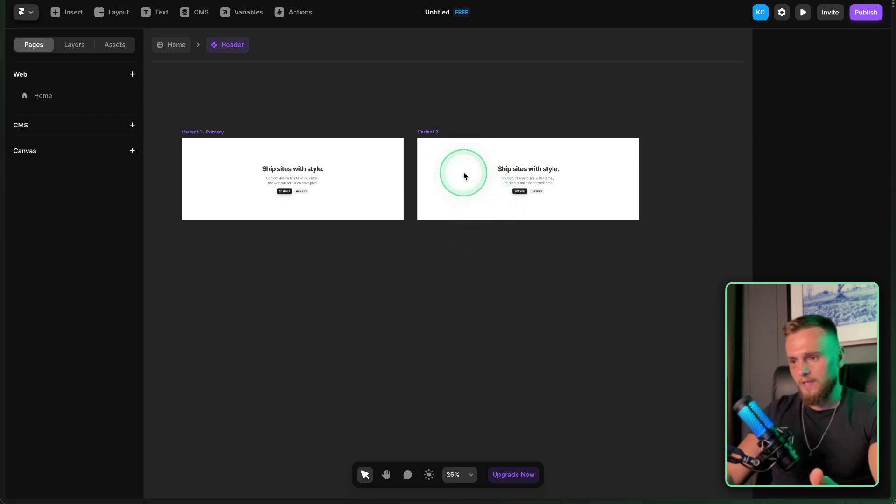
click(510, 177)
double_click(535, 169)
key(Escape)
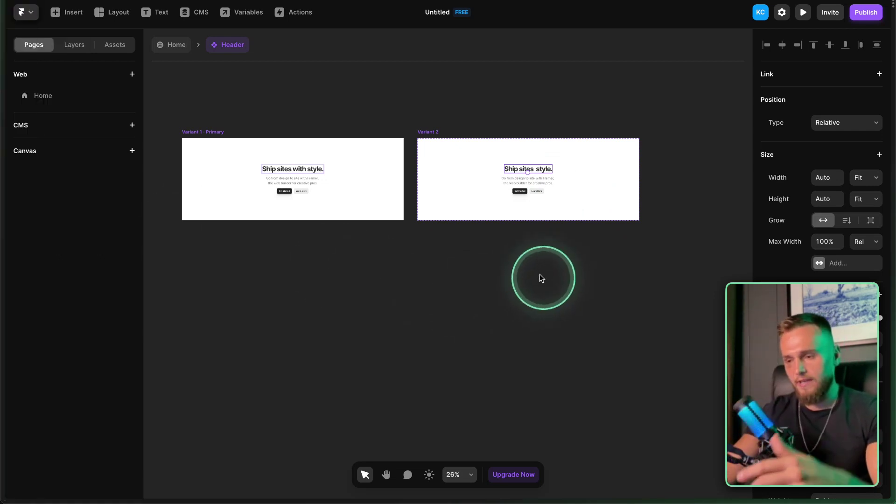
Step: Examine the Header component's two variants side by side and select both of them
click(519, 191)
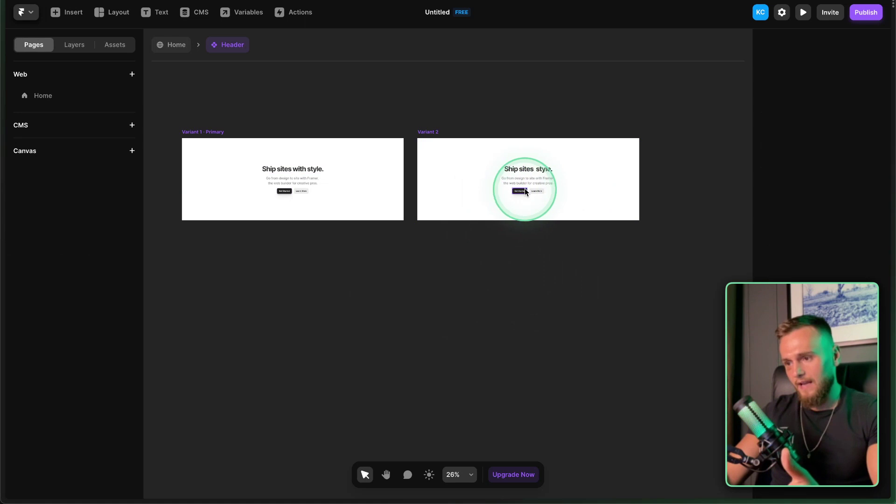
scroll(516, 190, up, 10)
scroll(518, 190, down, 10)
scroll(520, 192, up, 4)
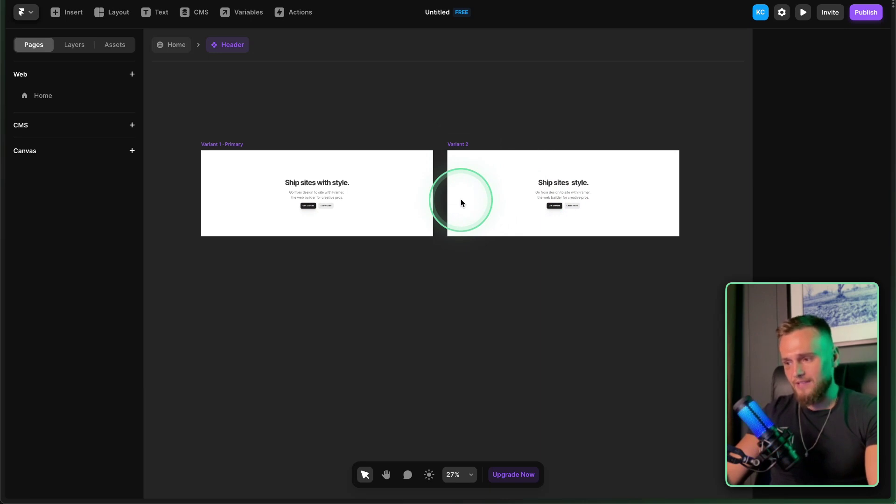
scroll(460, 201, down, 5)
drag(296, 133, 704, 458)
drag(274, 148, 728, 431)
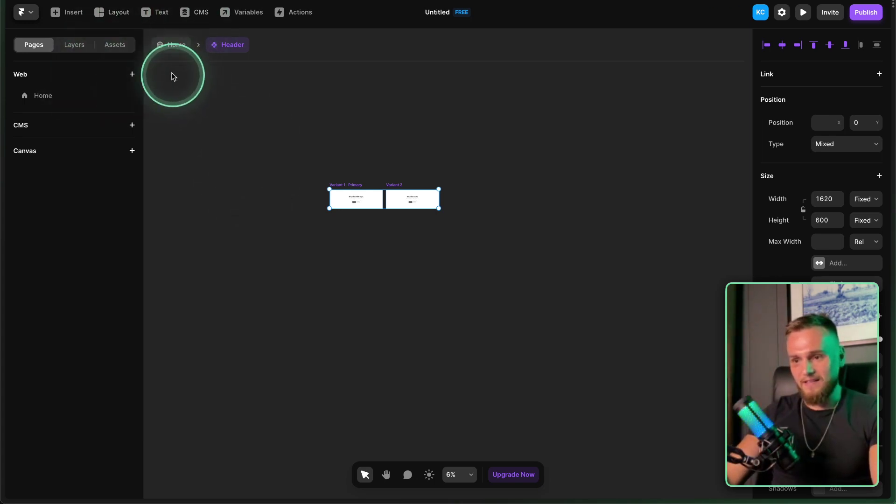
Step: Return to the Home page, reopen the Header component from its instance and select Variant 1's Get Started text
click(177, 44)
key(shift+1)
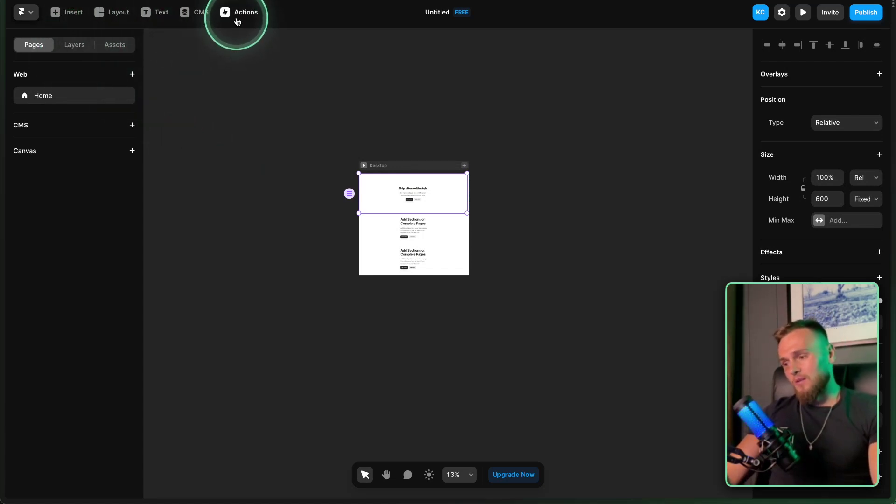
scroll(410, 210, up, 10)
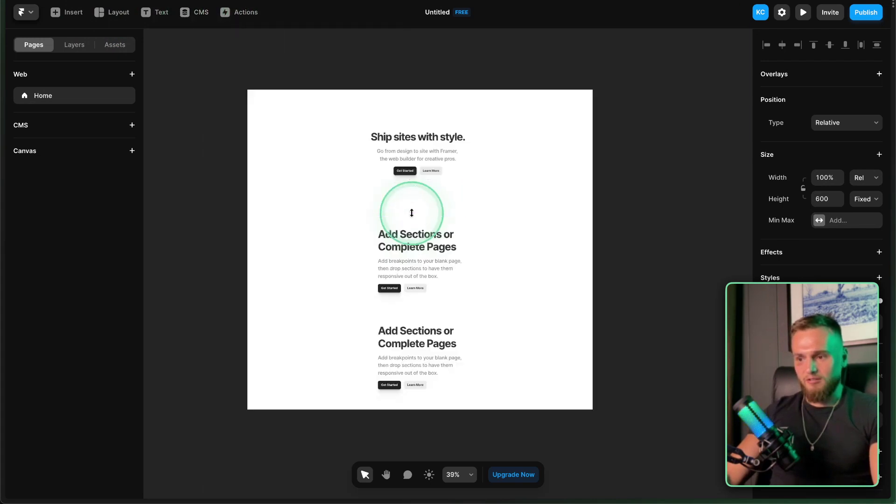
double_click(405, 133)
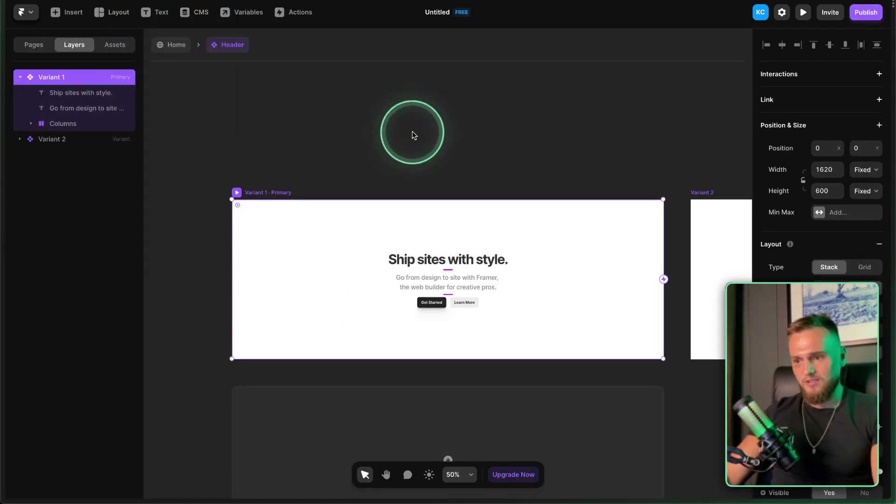
double_click(431, 301)
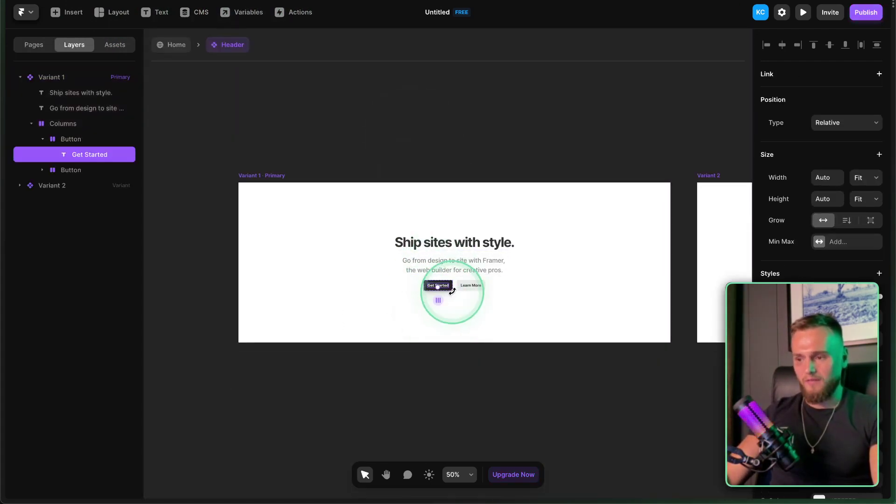
Step: Switch to the Webflow project and show its interaction triggers
mouse_move(2, 278)
click(39, 329)
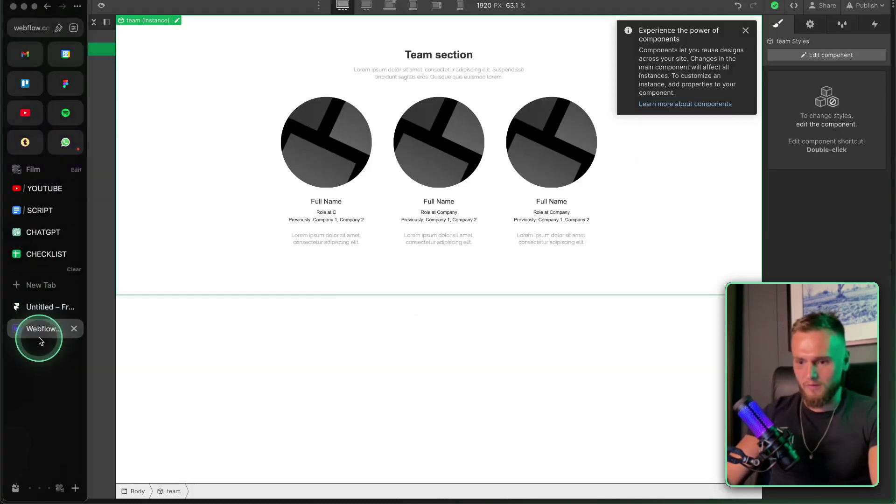
click(871, 26)
Step: Undo the hiding of the fourth Team Card in the team component
key(super+z)
key(super+z)
key(super+z)
key(super+z)
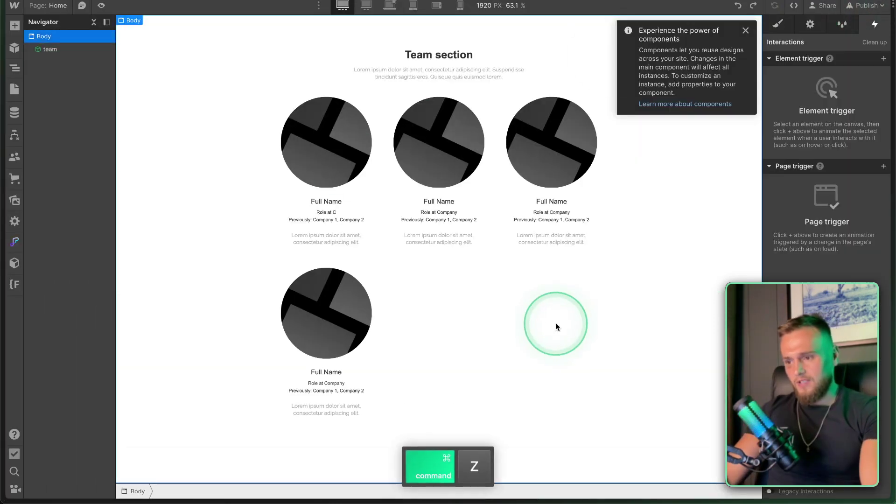
Step: Undo the team section's conversion into a component, restoring the Team Circles section with all six Team Cards, and show the Team Member Image's styles
key(super+shift+z)
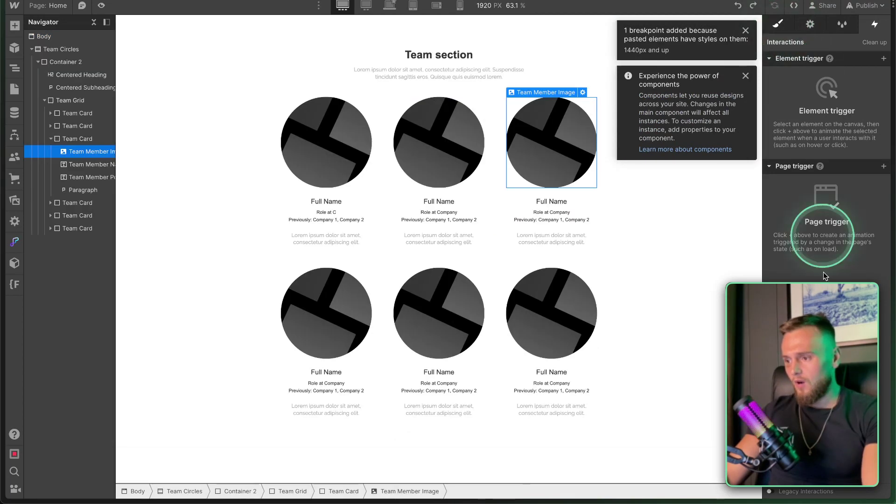
key(super+shift+z)
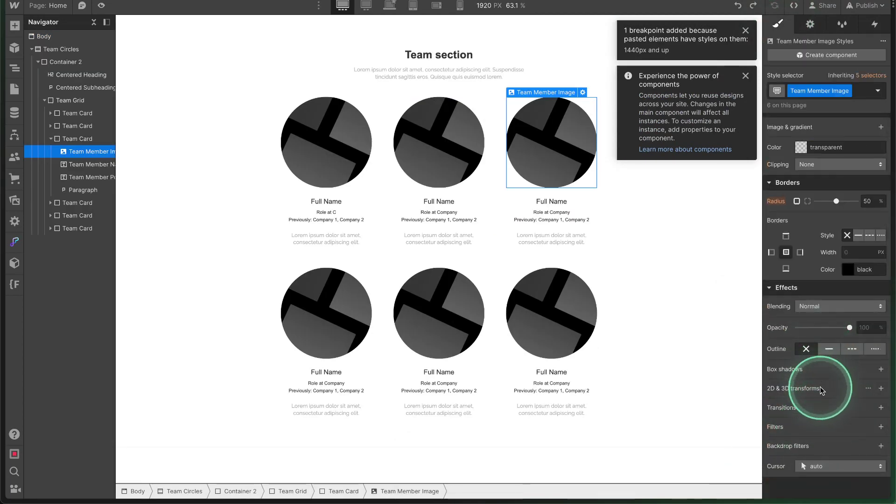
Step: Dismiss the breakpoint notice, then examine the Team Member Image's style state options and its element and page interaction triggers
click(877, 91)
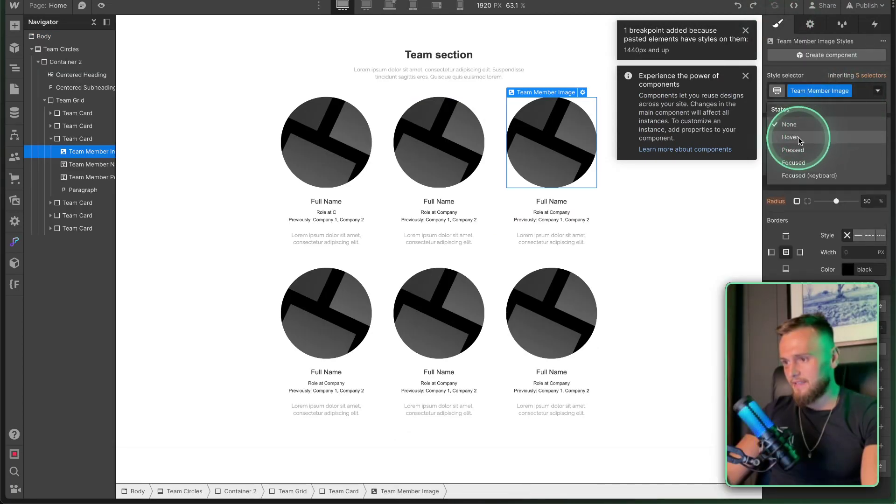
click(742, 30)
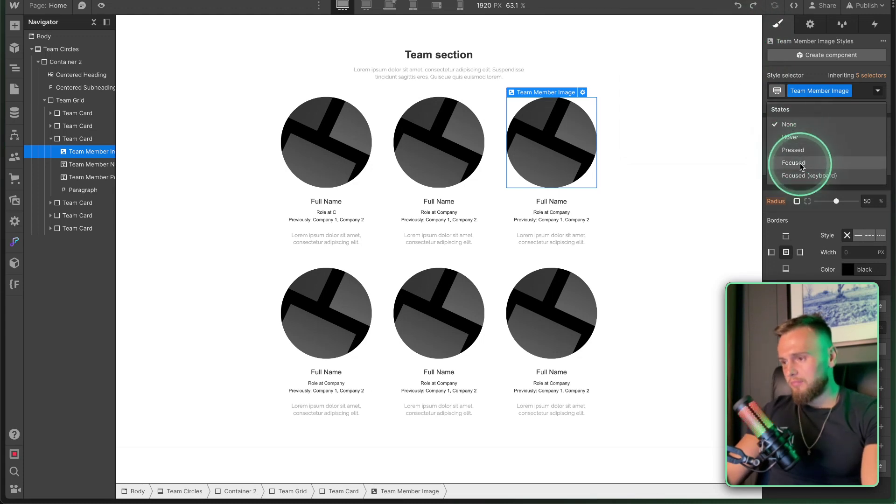
mouse_move(801, 175)
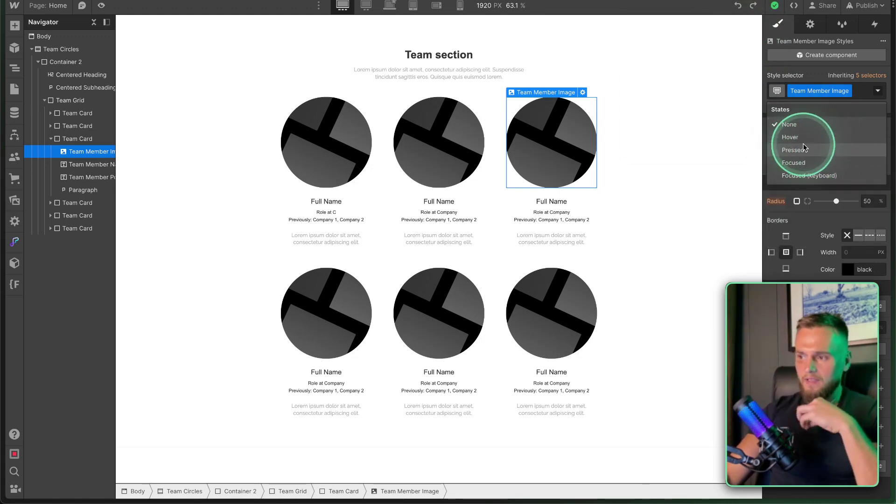
click(870, 28)
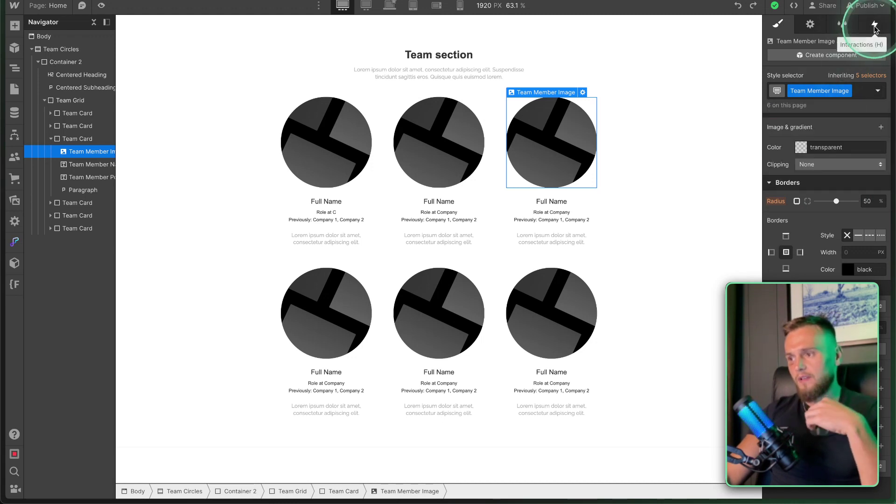
click(874, 25)
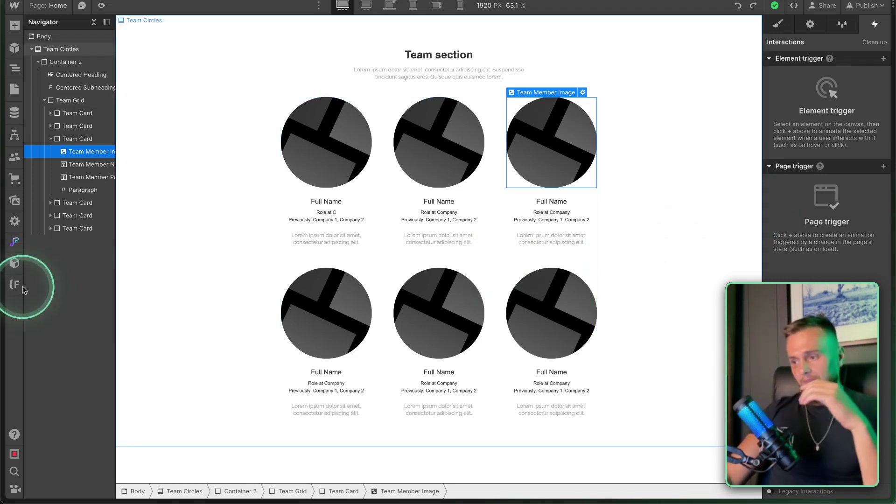
Step: Switch to the Untitled Framer project with its Header component open
mouse_move(2, 276)
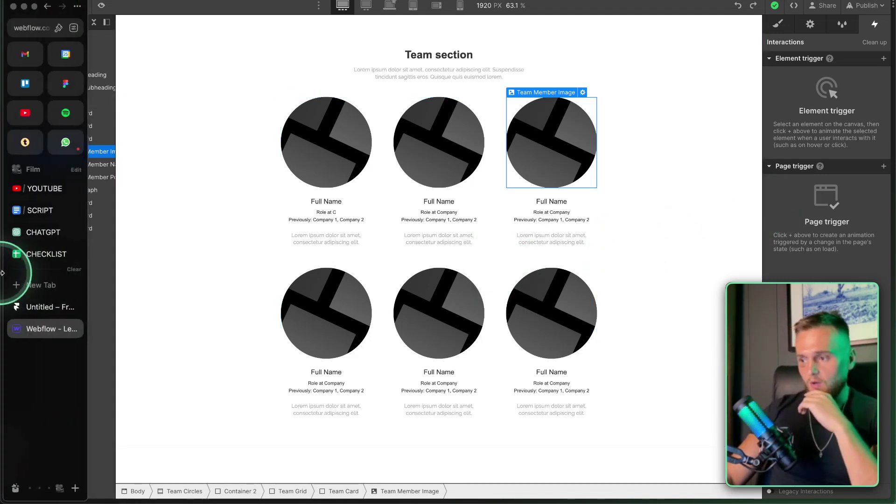
click(43, 307)
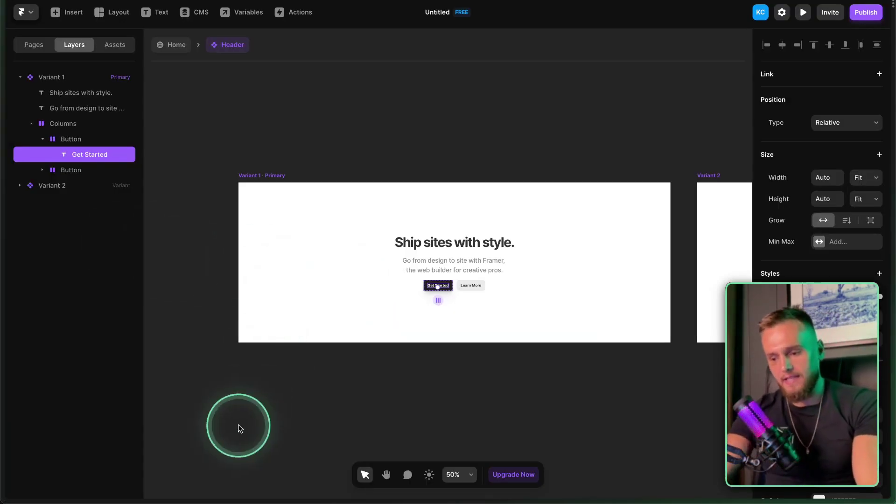